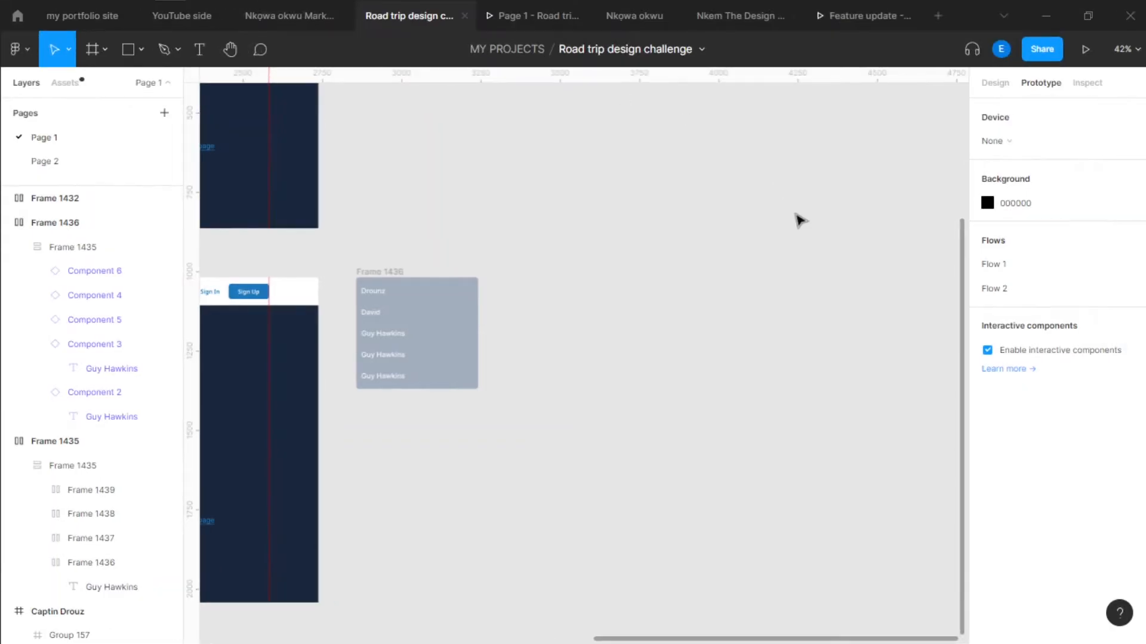
Examine the page with the student dropdown and the name list in Frame 1436
scroll(733, 279, "left", 10)
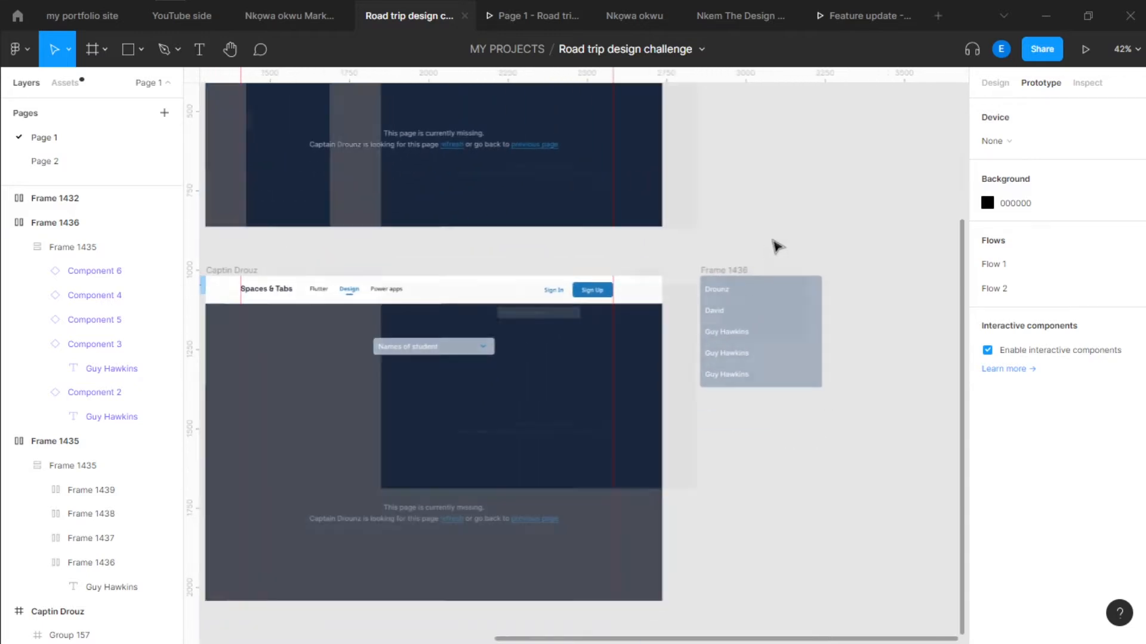
scroll(631, 334, "down", 5)
scroll(573, 317, "up", 5)
scroll(699, 290, "down", 3)
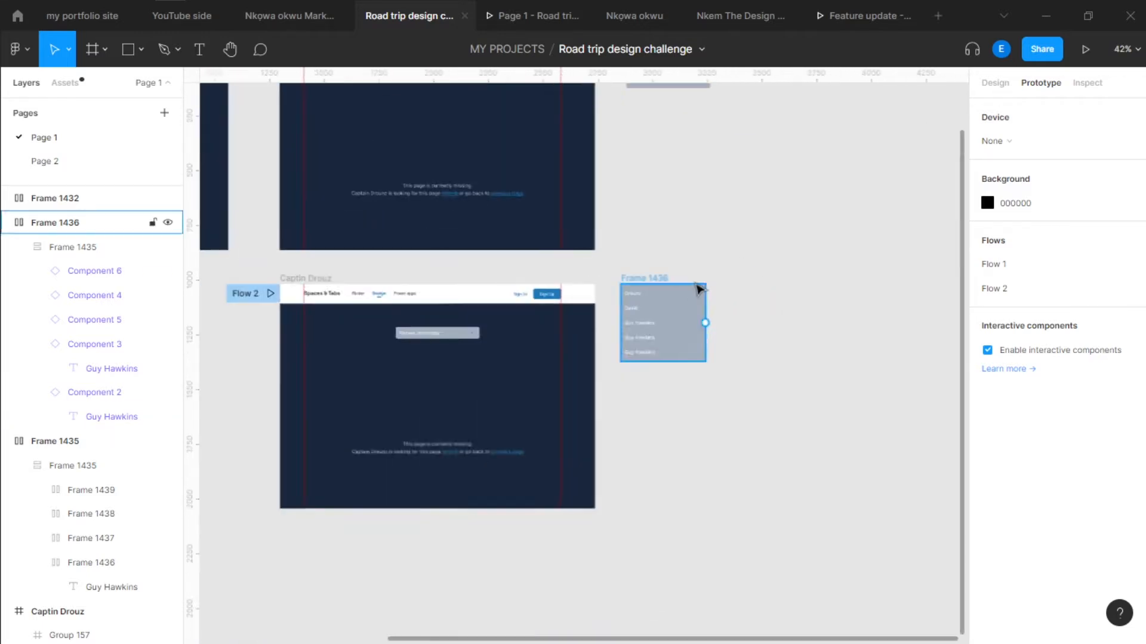
scroll(707, 316, "down", 3)
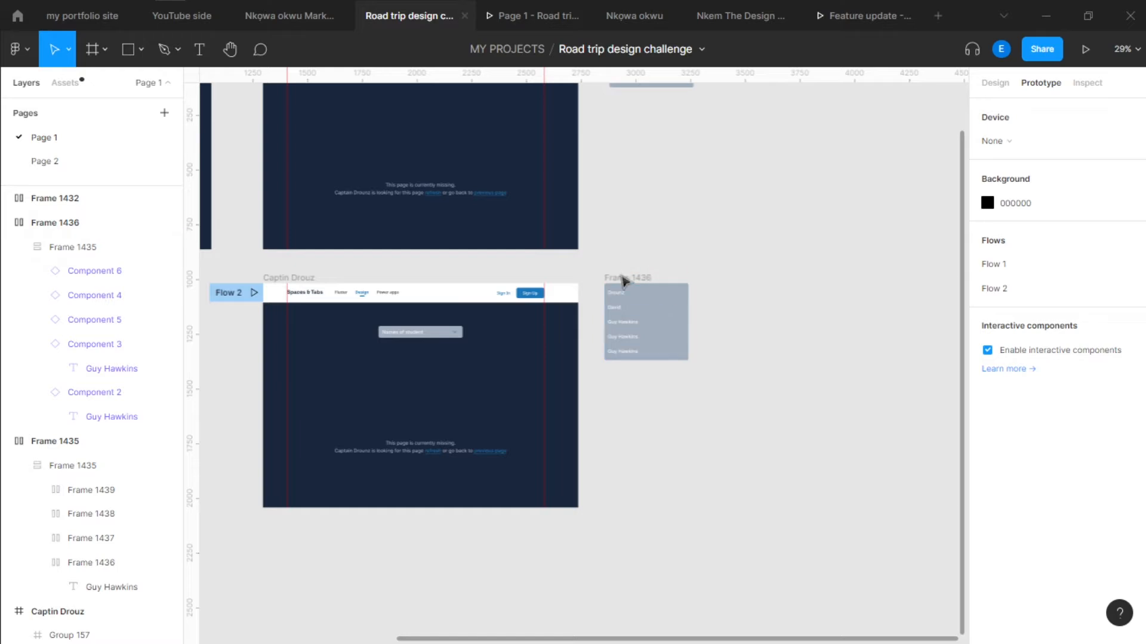
left_click(638, 281)
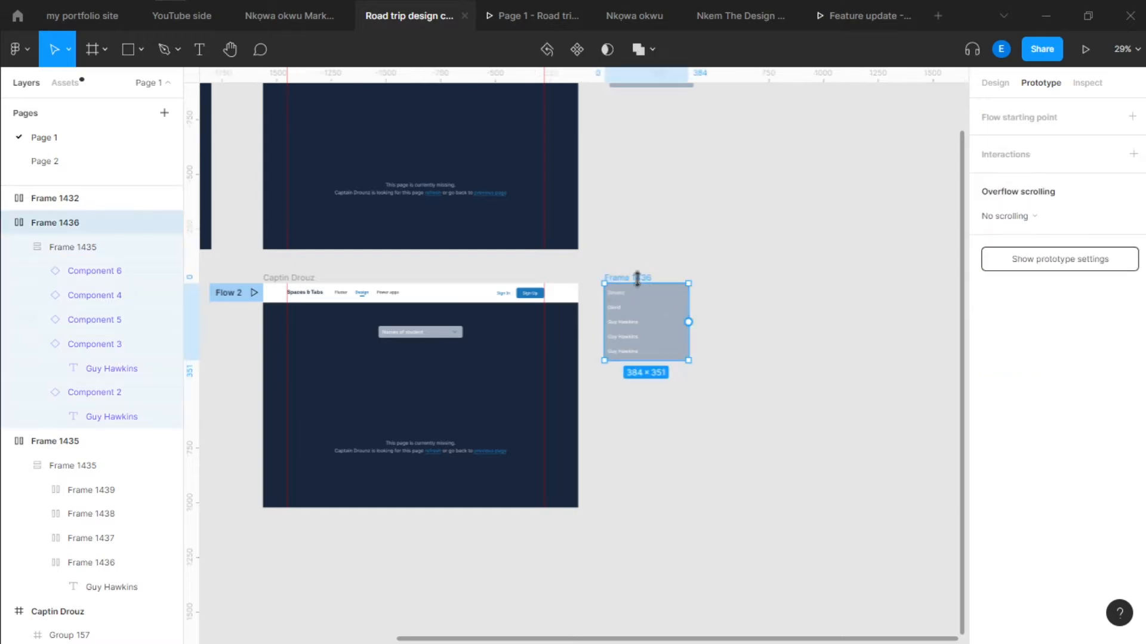
scroll(709, 330, "up", 2)
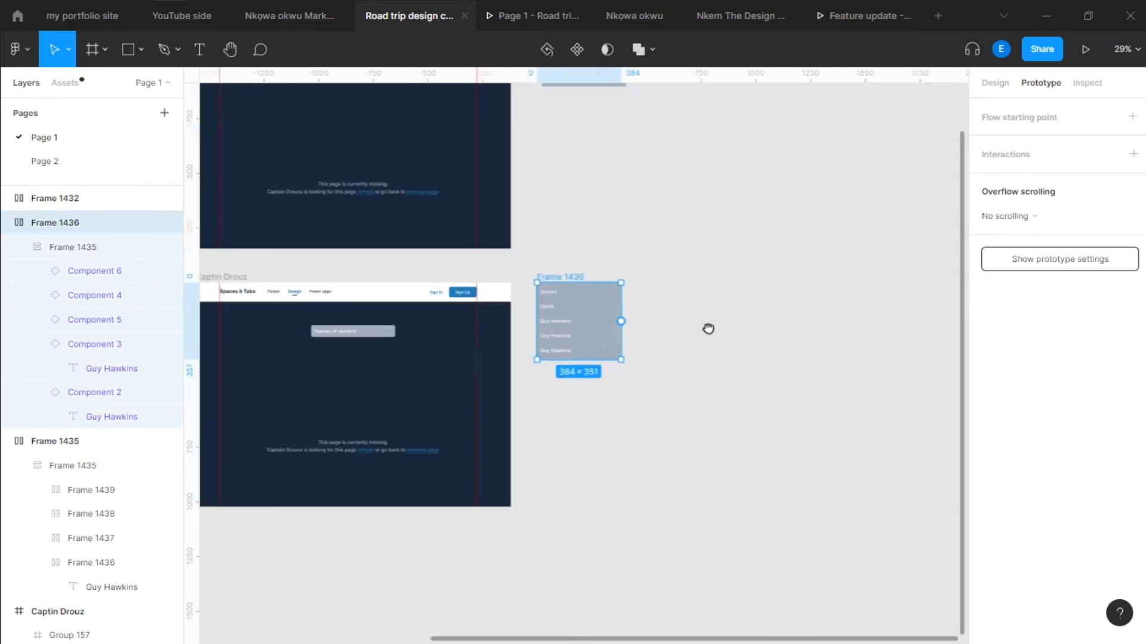
scroll(719, 363, "up", 2)
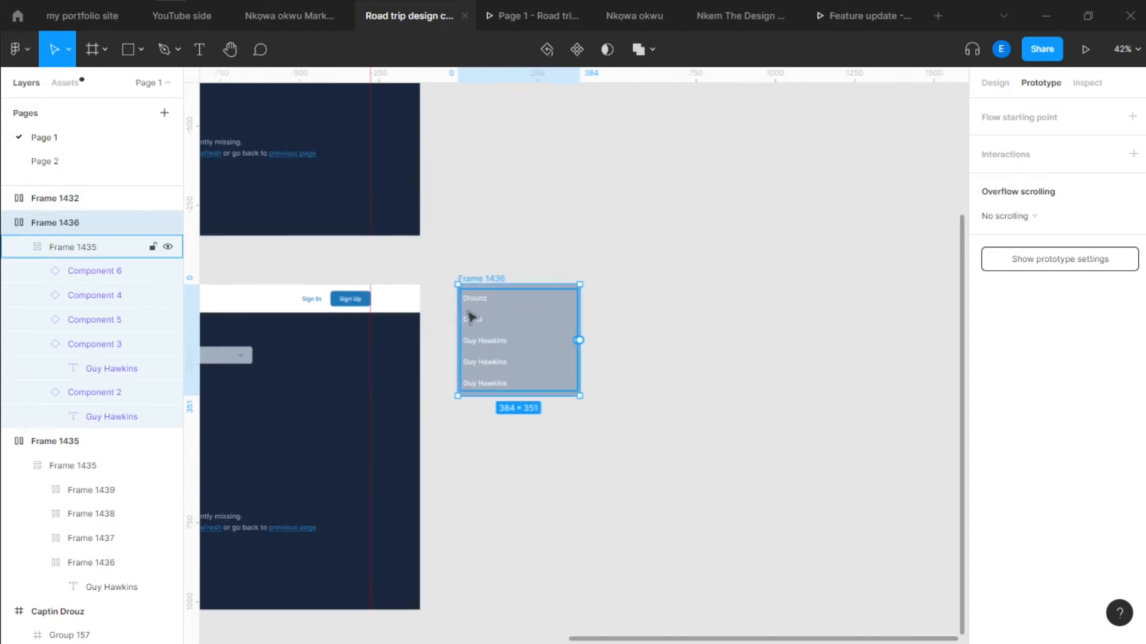
scroll(507, 297, "up", 5)
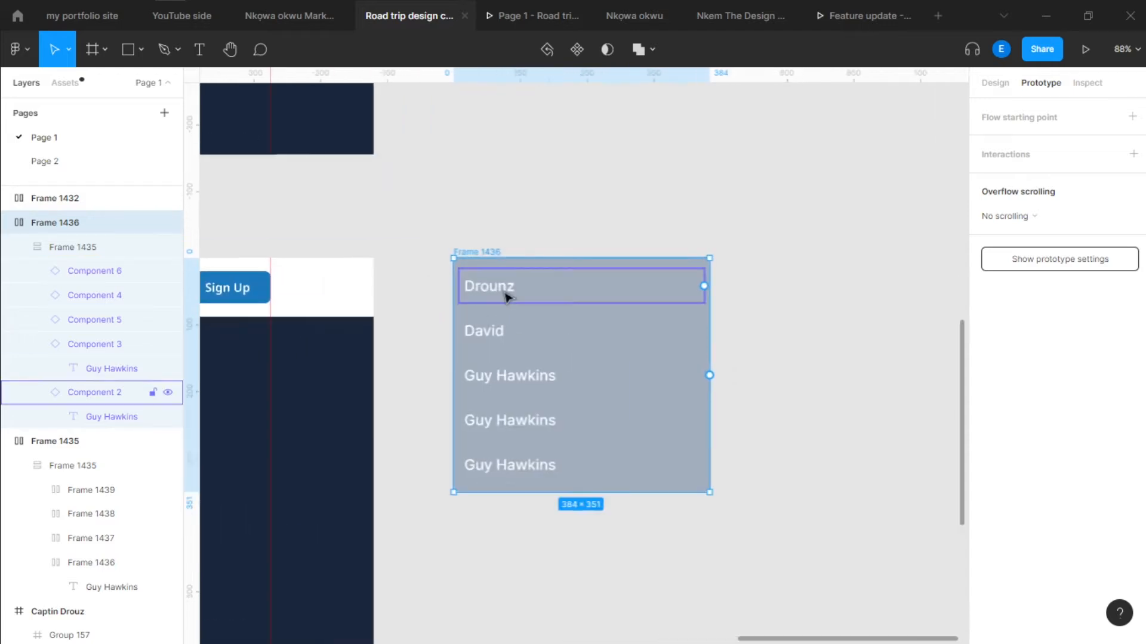
Place a copy of the first name item from Frame 1436 on the empty canvas beside the list
left_click(540, 298)
scroll(418, 258, "down", 5)
left_click_drag(501, 279, 761, 411)
left_click_drag(474, 298, 661, 304)
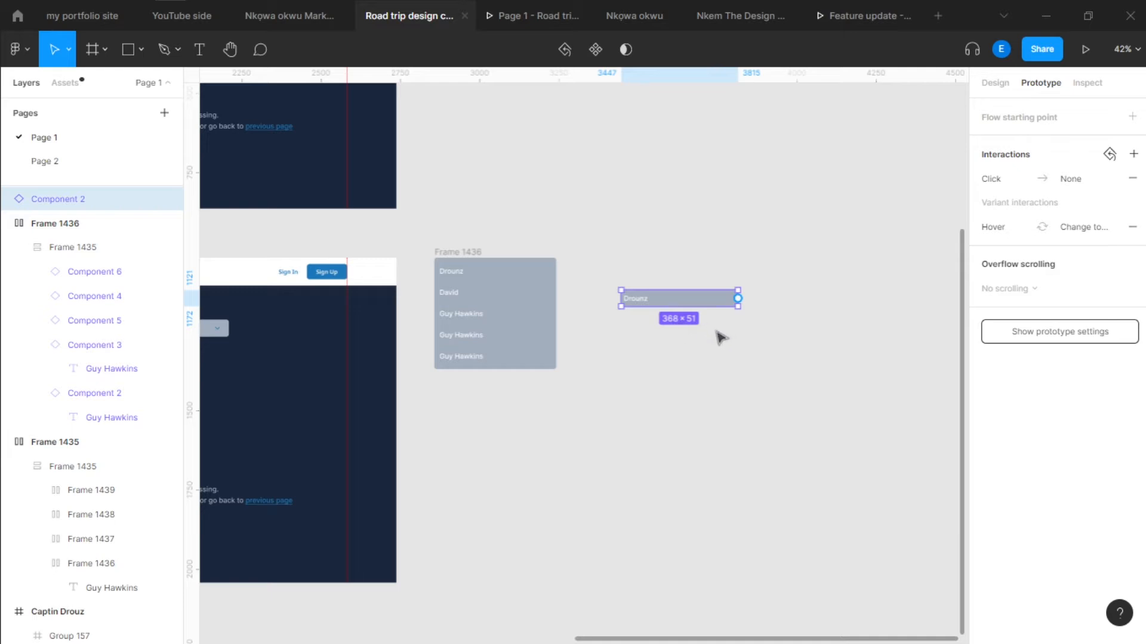
scroll(719, 334, "right", 1)
double_click(463, 292)
key("ctrl+d")
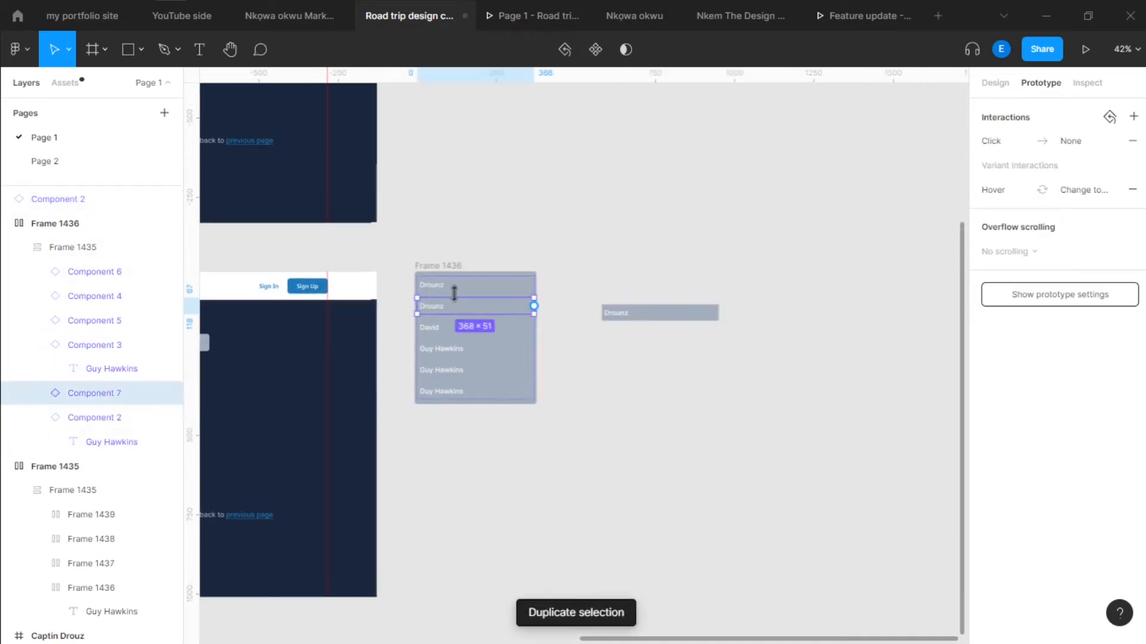
left_click_drag(463, 306, 686, 352)
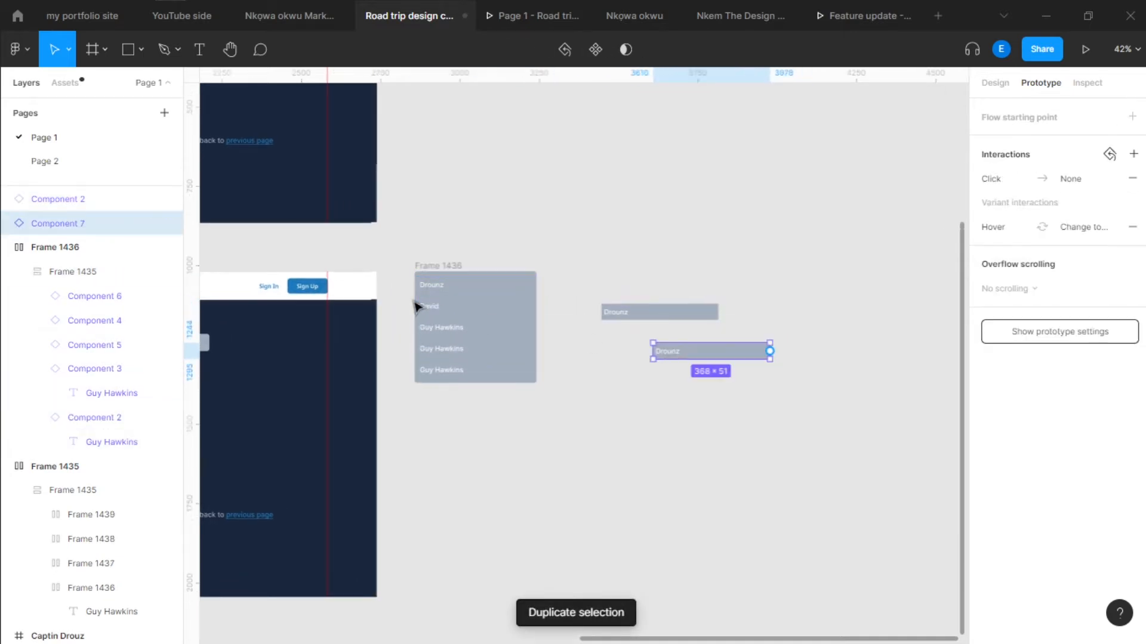
Copy the second name item from Frame 1436 to just below the first item's copy, and delete the extra duplicate of the first item
left_click(446, 307)
left_click(455, 308)
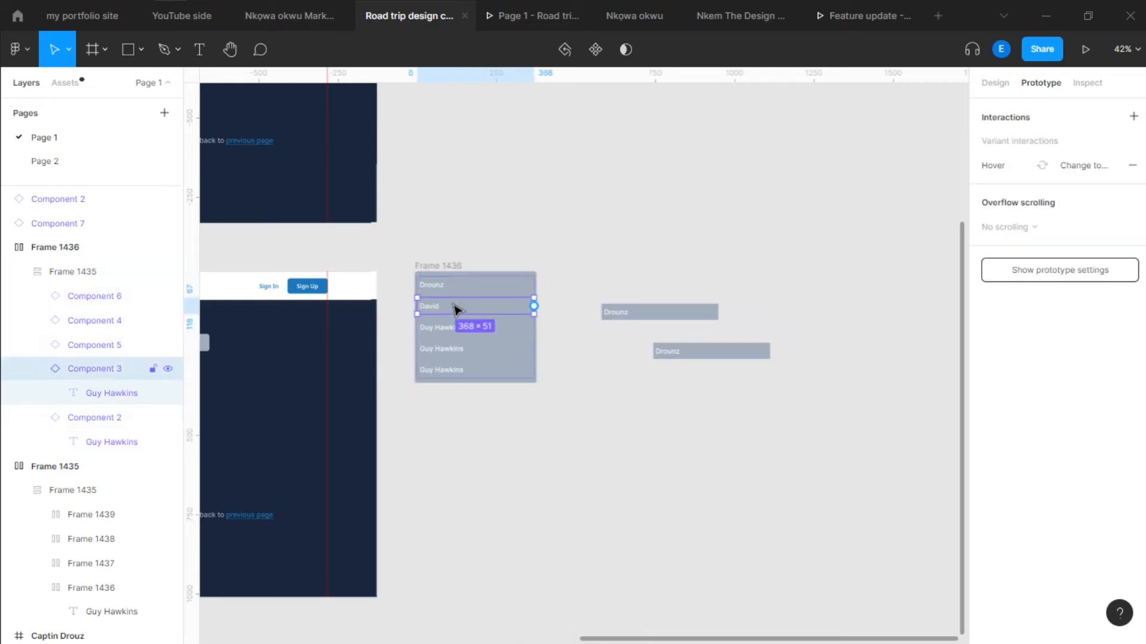
left_click_drag(458, 309, 661, 353)
left_click(660, 347)
key("Delete")
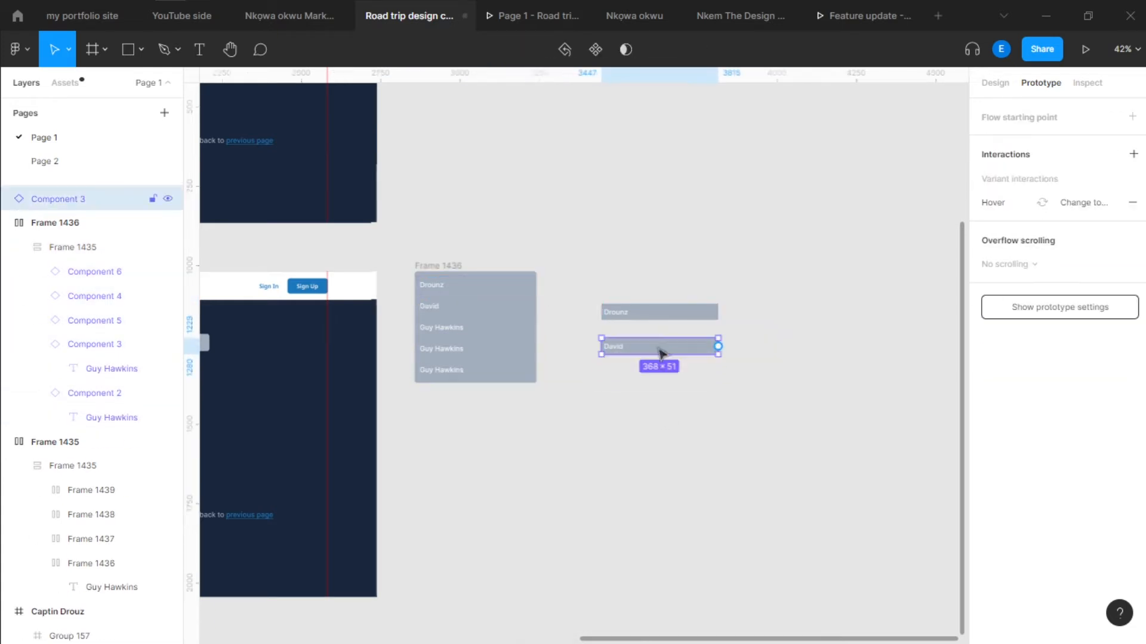
Move the second item's copy beside the first item's copy so both sit in one row
scroll(669, 320, "up", 5)
scroll(674, 320, "right", 4)
scroll(674, 320, "up", 1)
left_click_drag(537, 435, 819, 357)
scroll(768, 462, "right", 2)
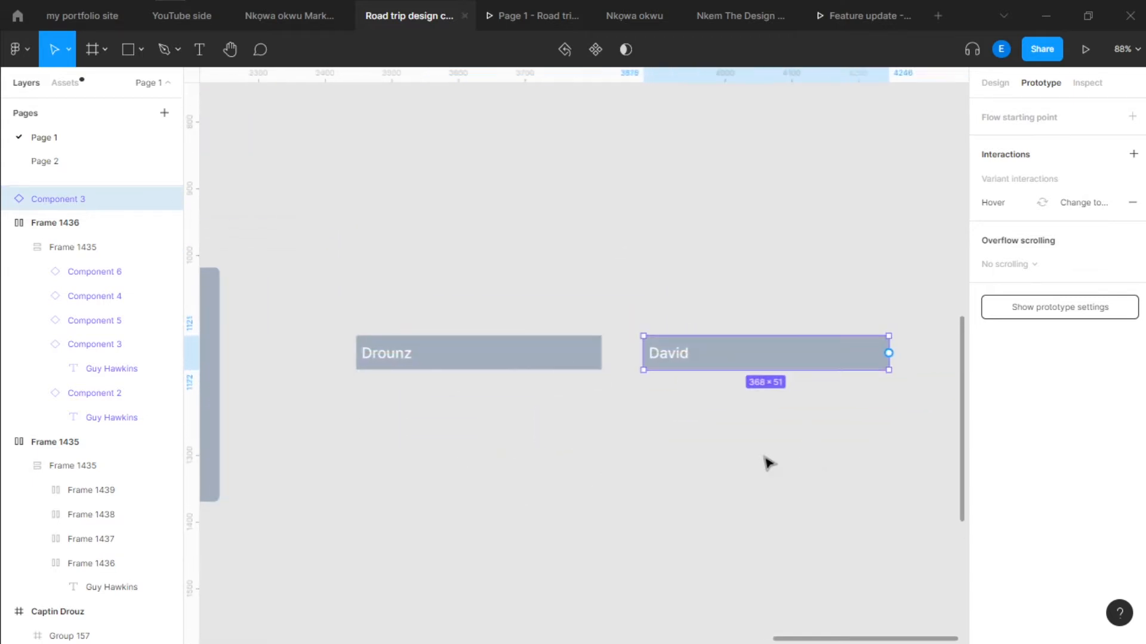
Detach the copied name items from their components so they become plain frames
left_click(467, 352)
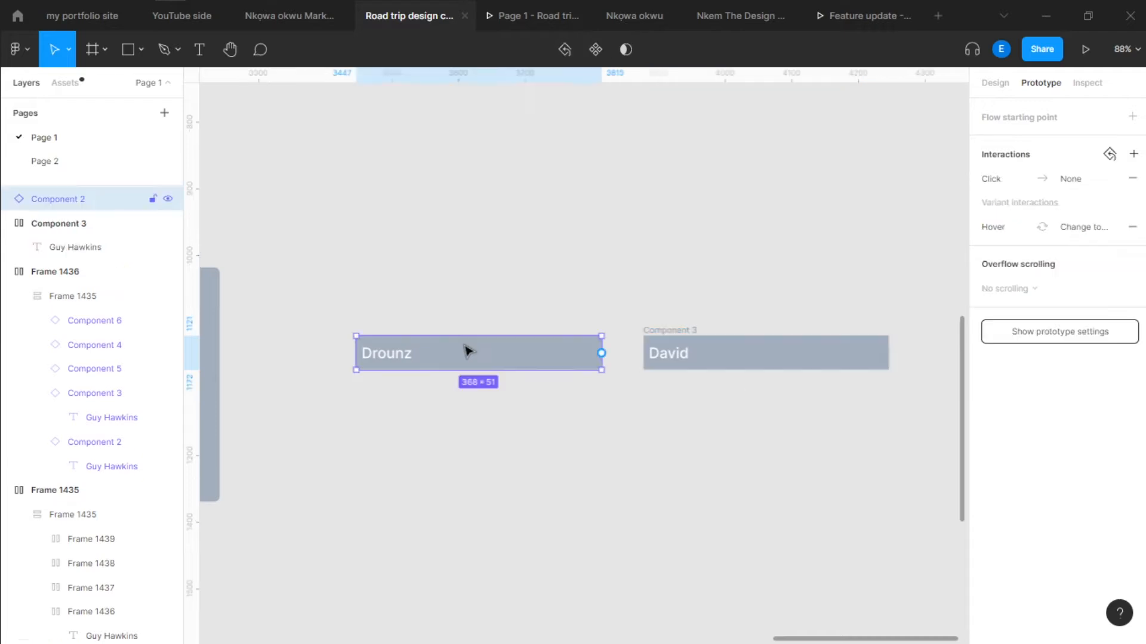
key("ctrl+alt+b")
left_click(567, 262)
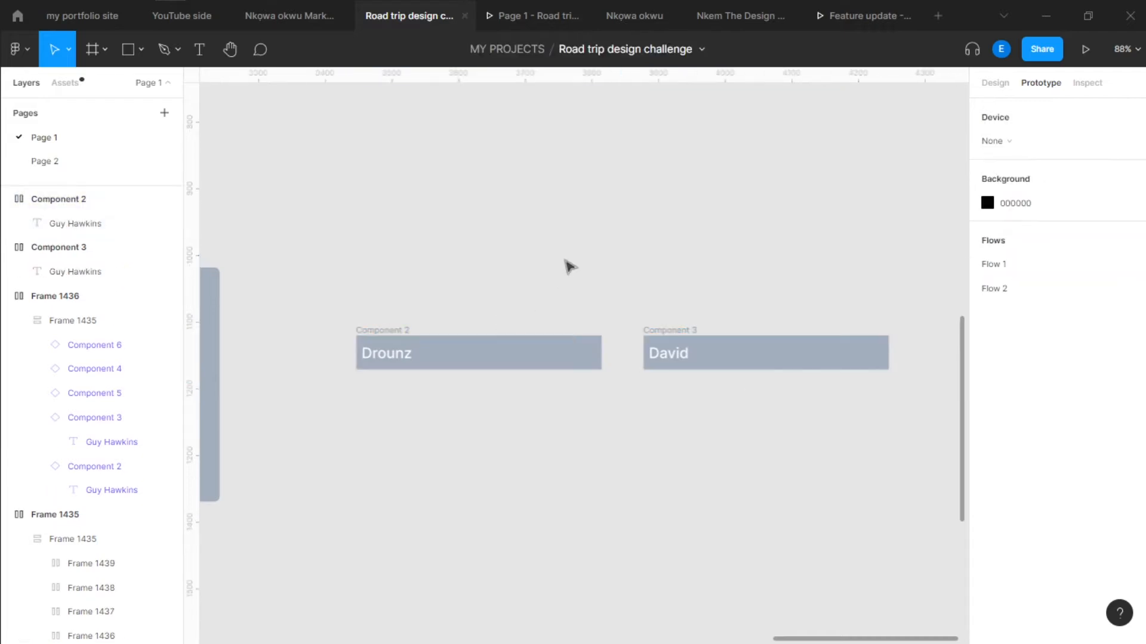
Create a main component from each of the two detached frames, Component 2 and Component 3
scroll(691, 221, "down", 2)
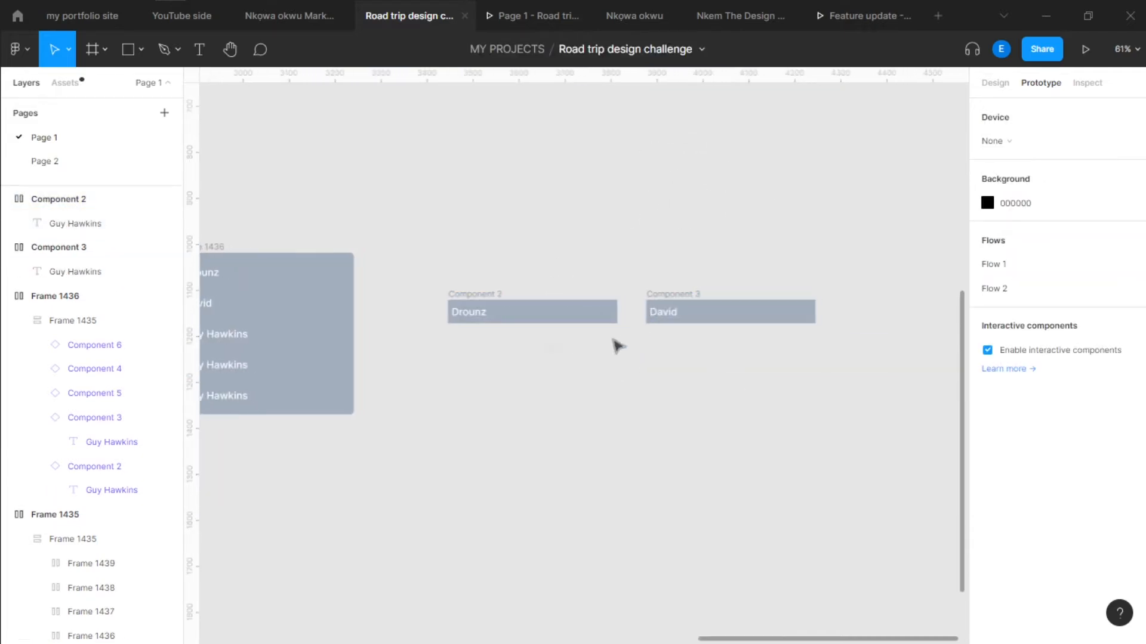
left_click(468, 292)
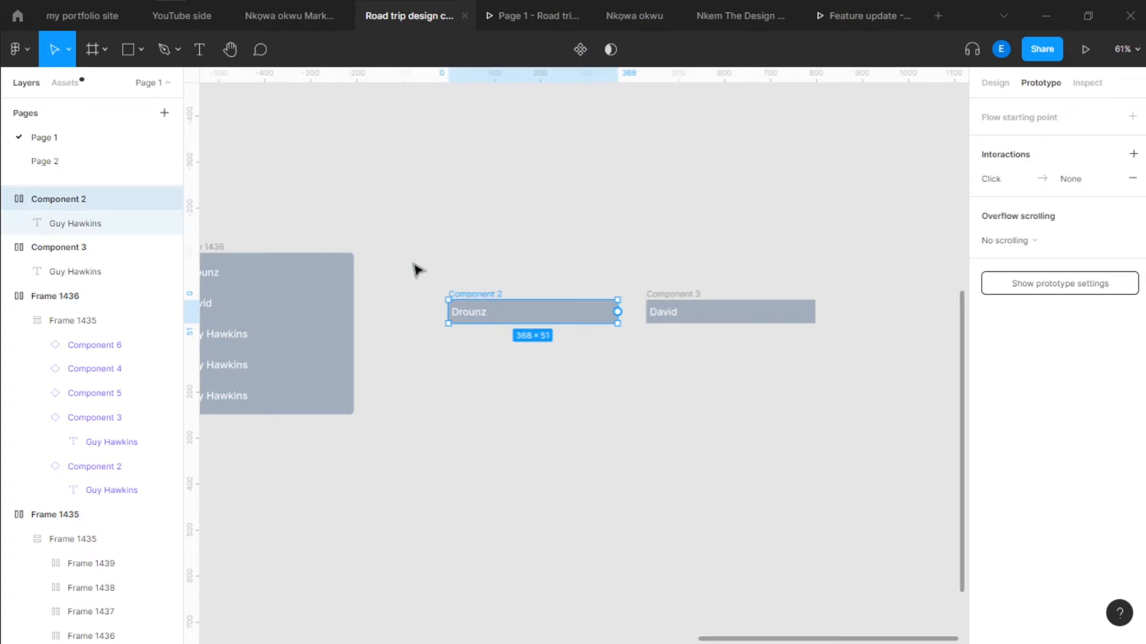
scroll(493, 402, "down", 2)
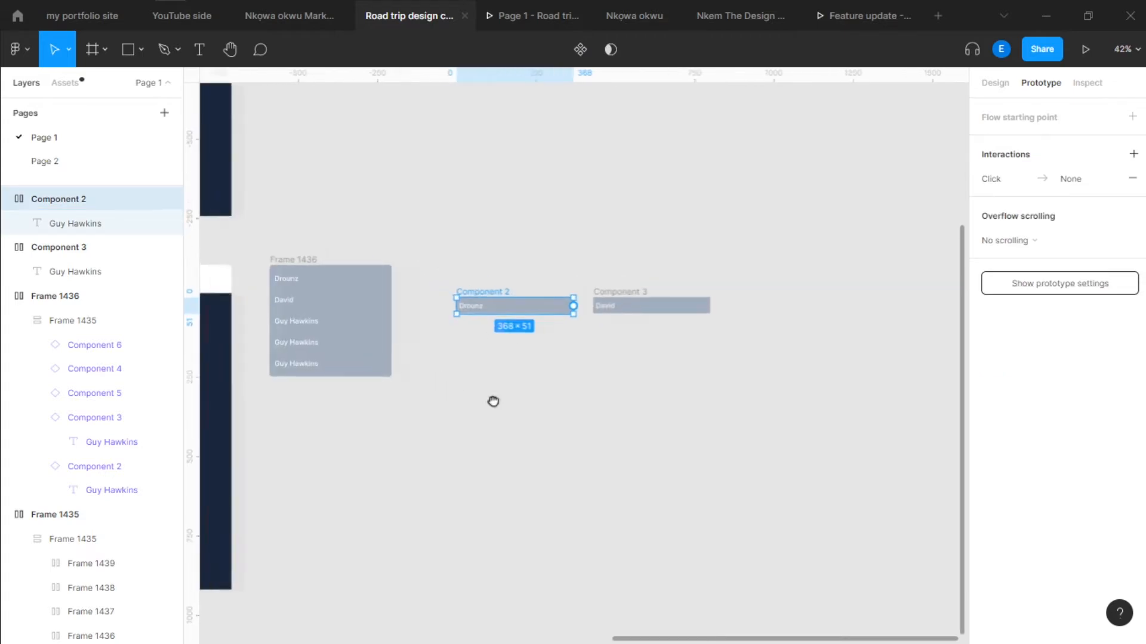
left_click(528, 387)
left_click(512, 292)
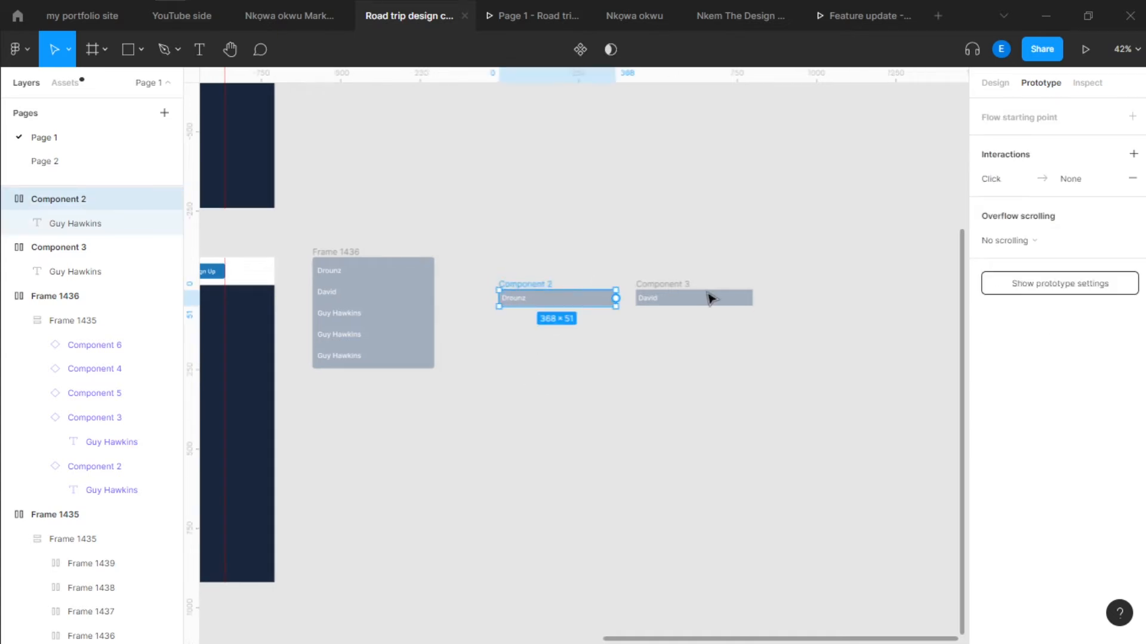
left_click(698, 297)
left_click(529, 285)
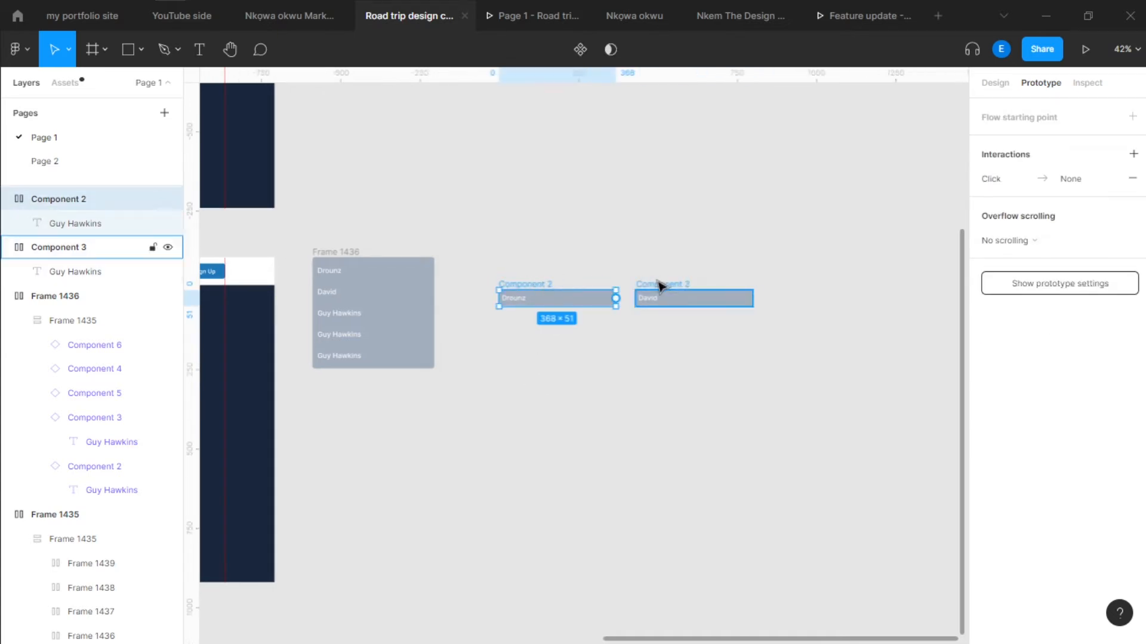
key("alt")
key("ctrl+alt+k")
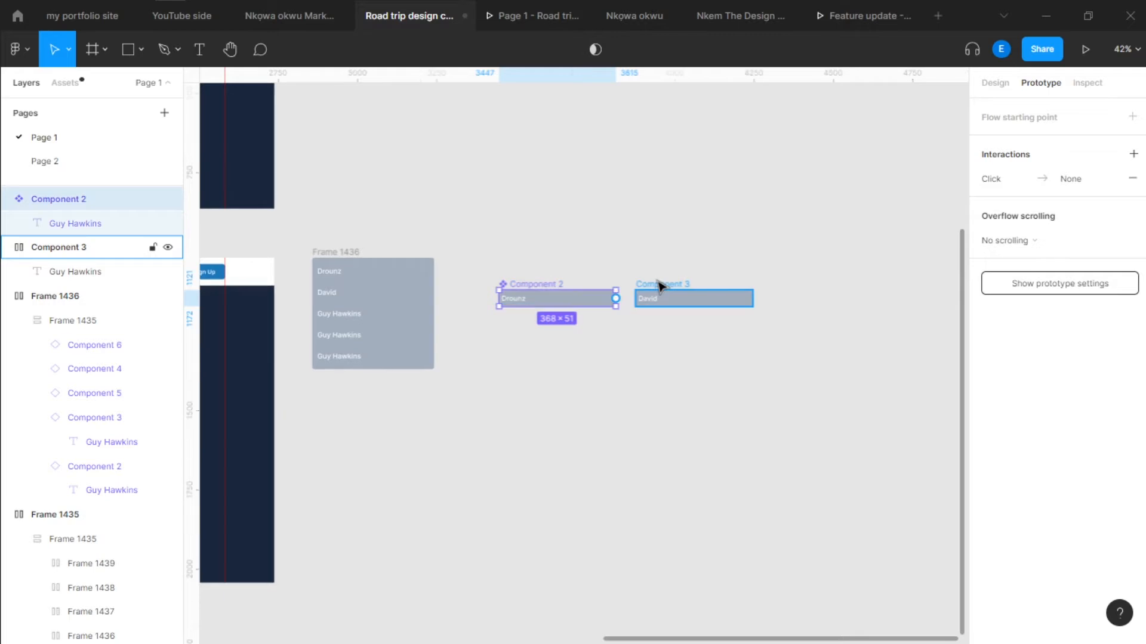
left_click(661, 286)
key("ctrl+alt+k")
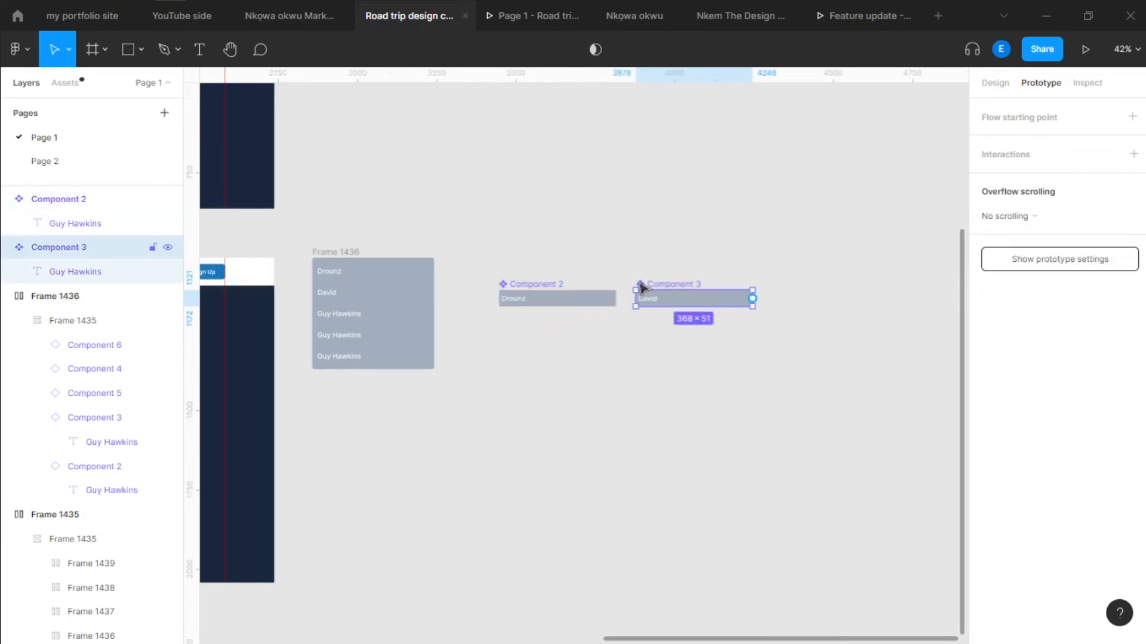
Combine the main components Component 2 and Component 3 as variants of one component set
scroll(639, 288, "up", 3)
left_click(277, 295, "shift")
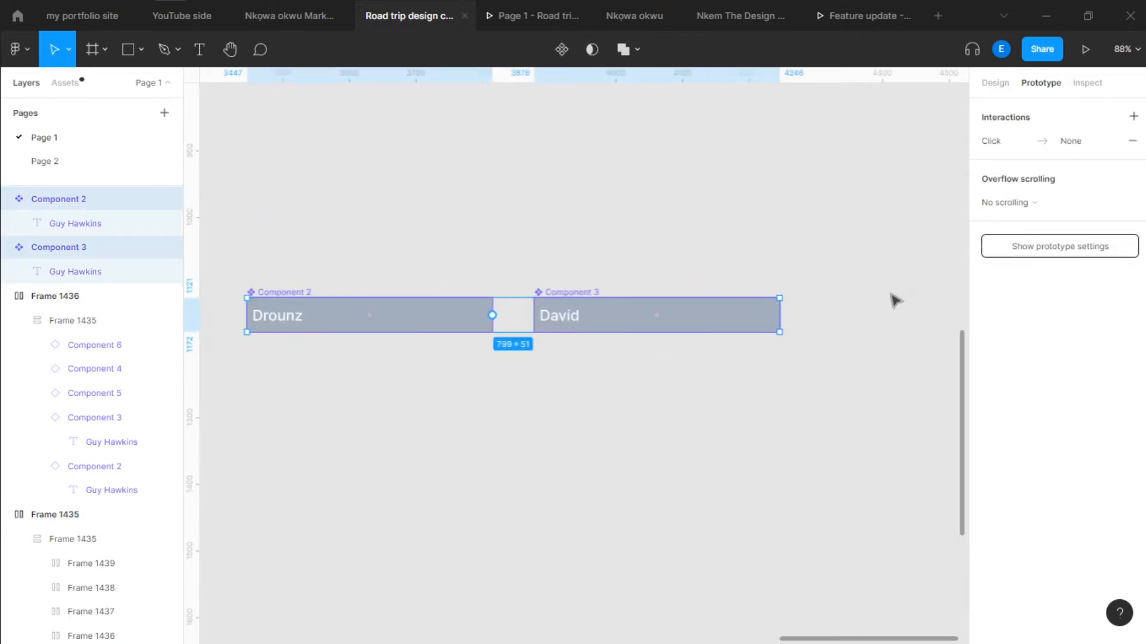
left_click(996, 84)
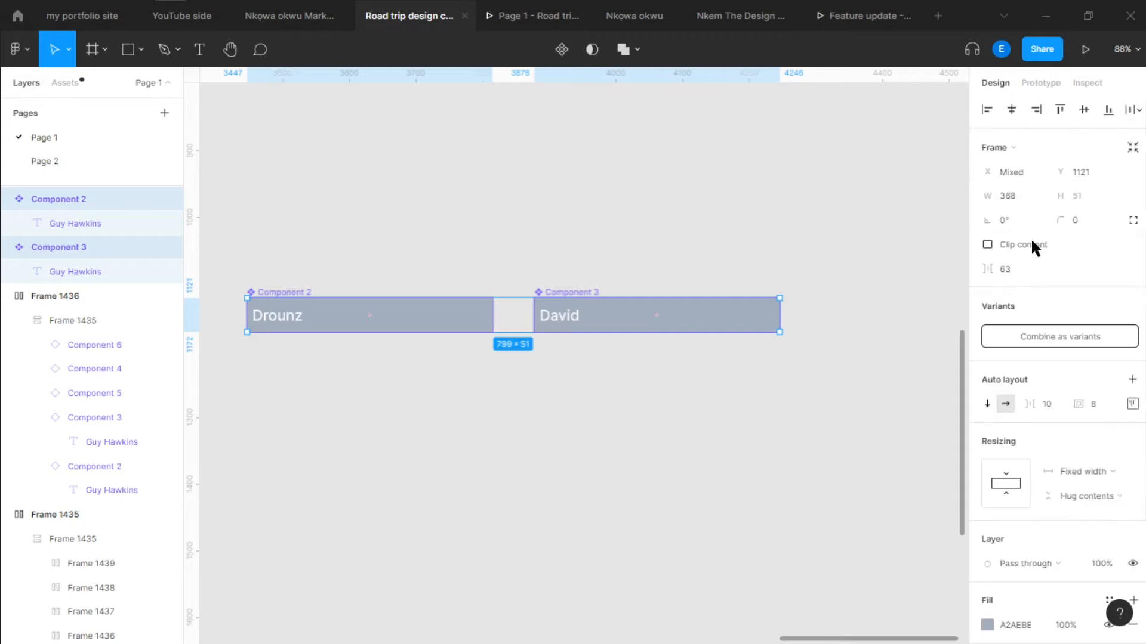
left_click(1044, 335)
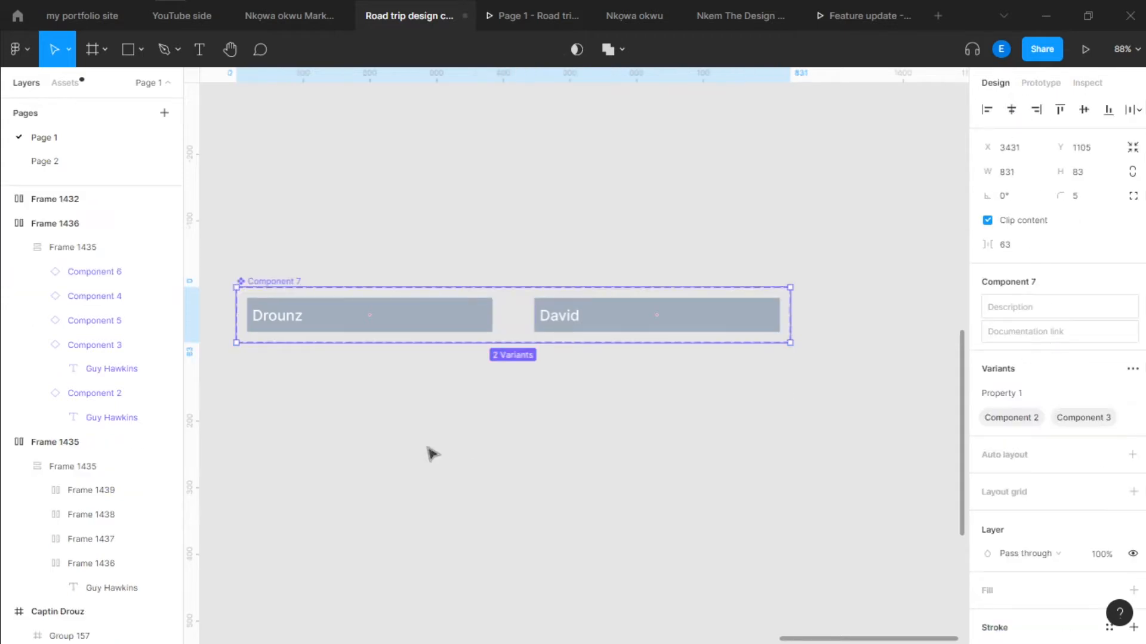
Fill the Component 3 variant with the document blue 1B77BA
scroll(430, 453, "left", 3)
scroll(509, 378, "right", 3)
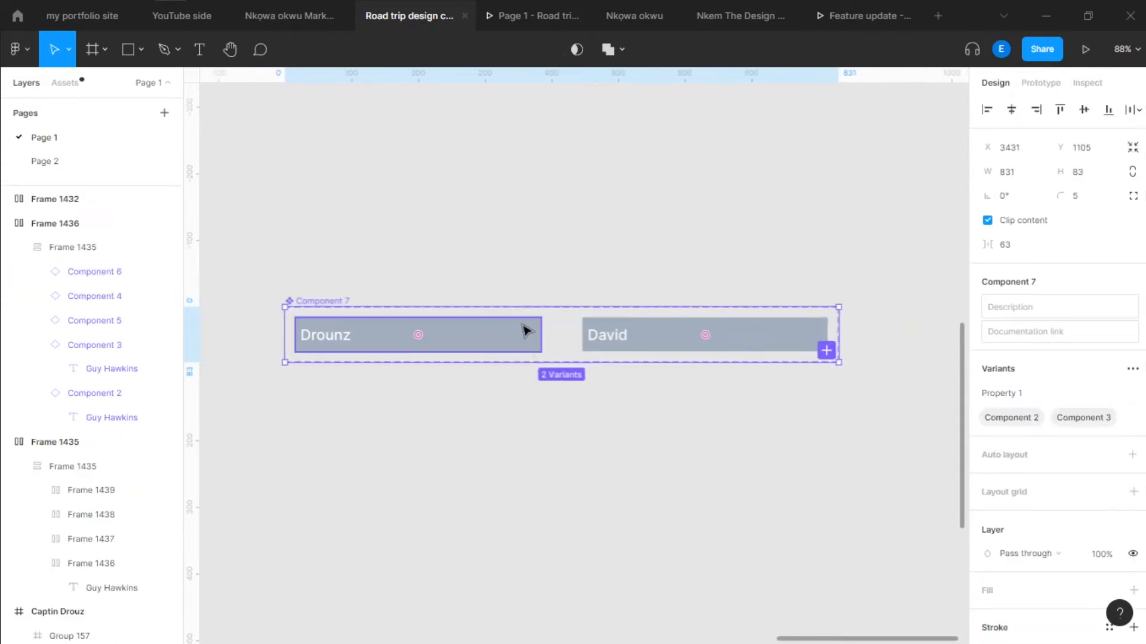
left_click(660, 332)
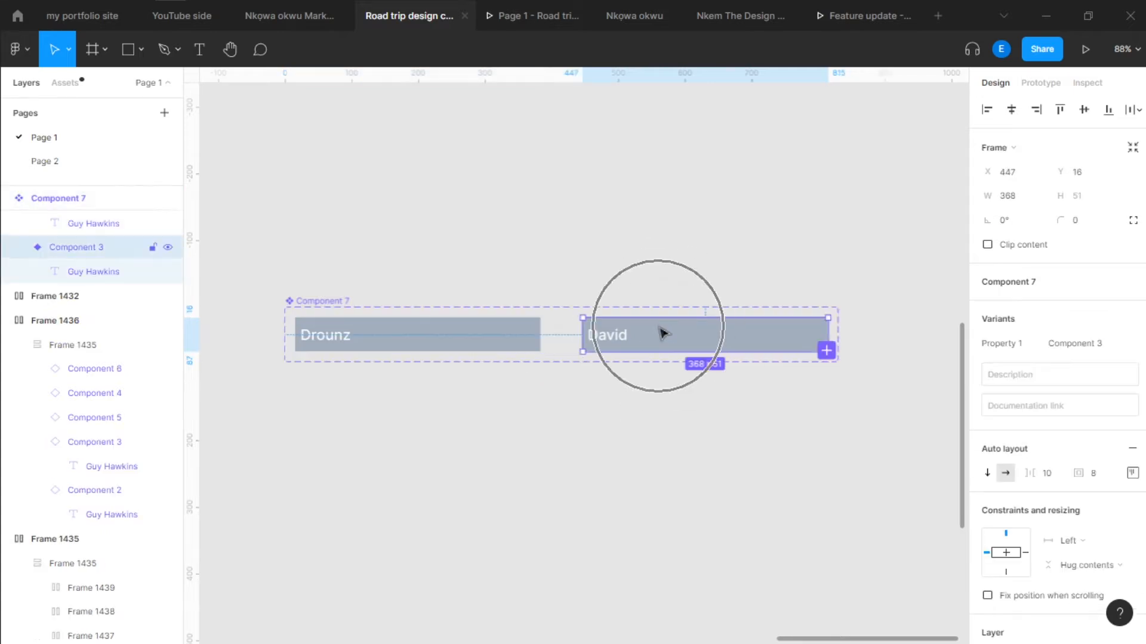
scroll(994, 503, "down", 4)
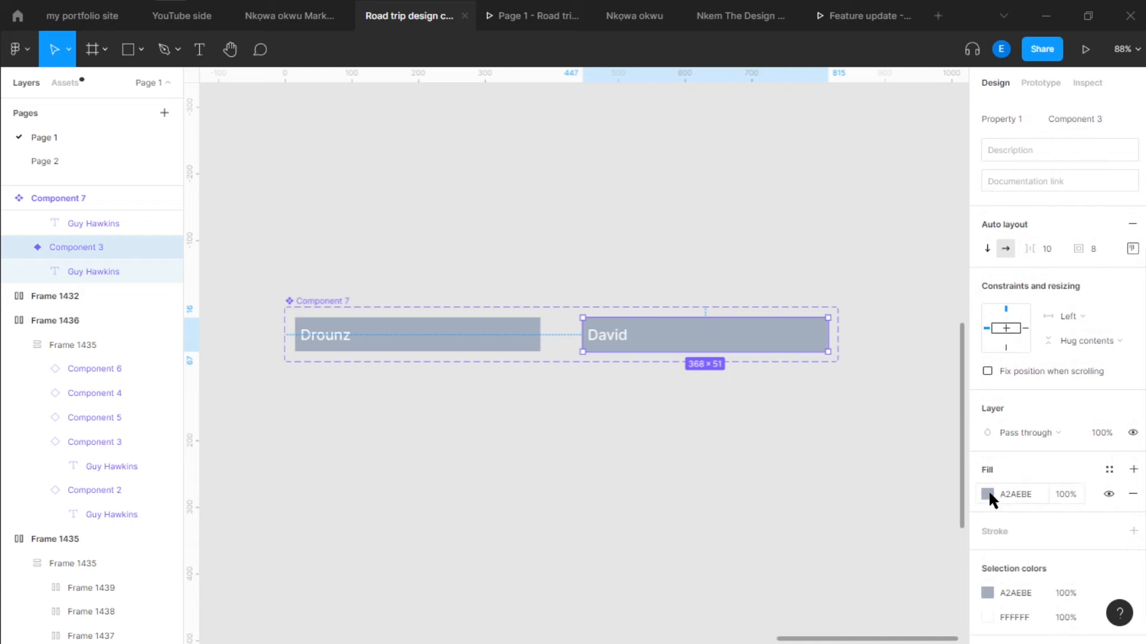
left_click(988, 494)
left_click(843, 571)
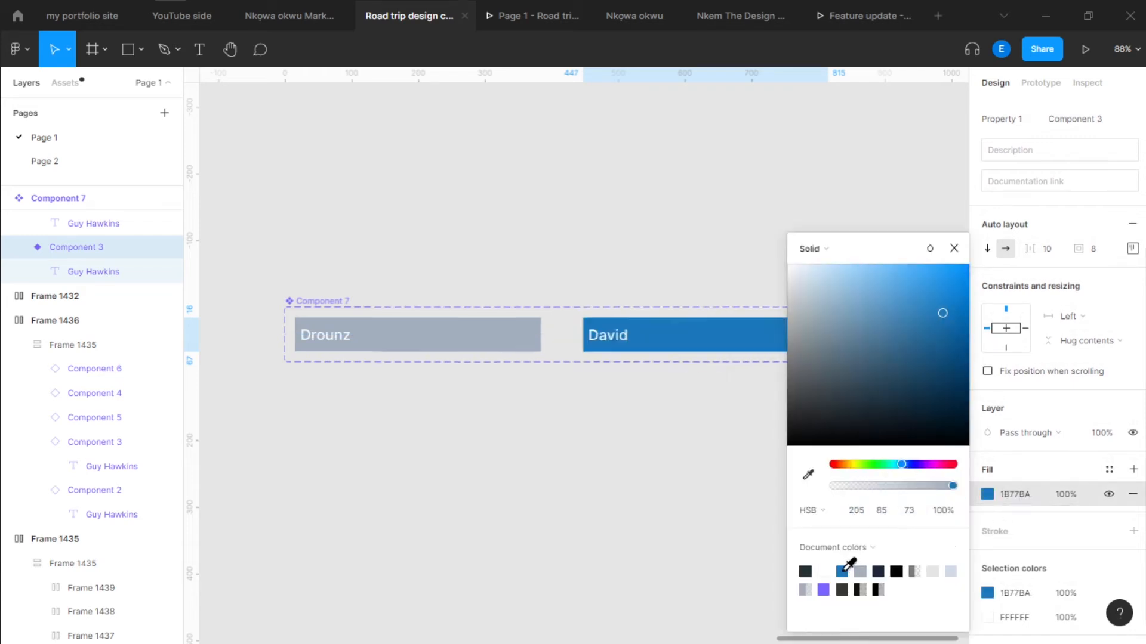
Set the Component 3 variant's fill back to the document grey A2AEBE
left_click(410, 336)
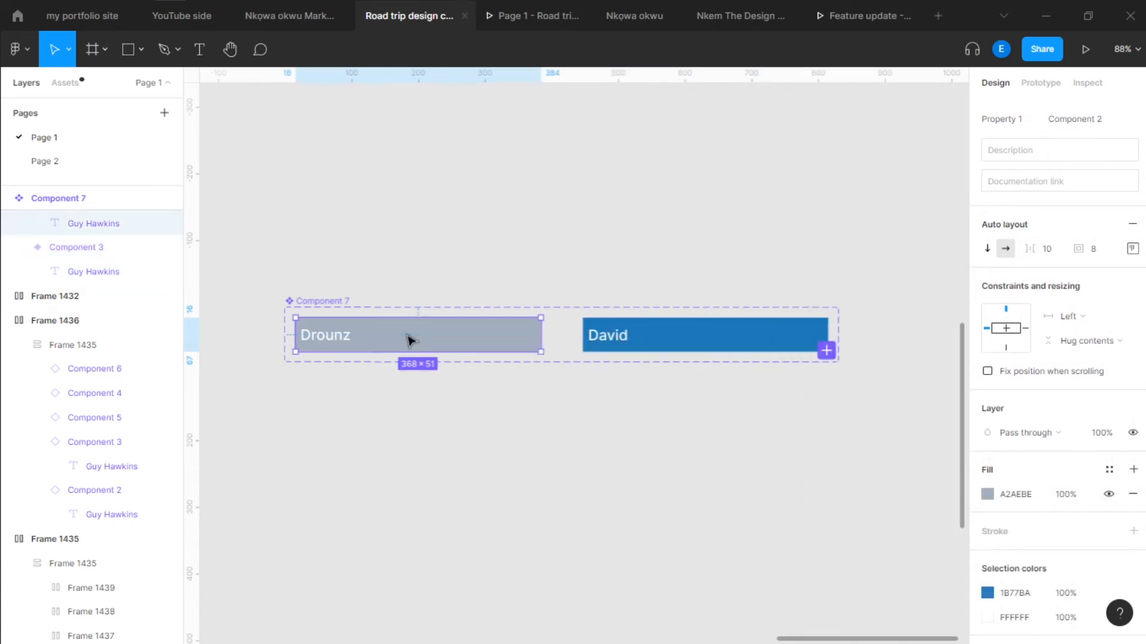
left_click(1003, 14)
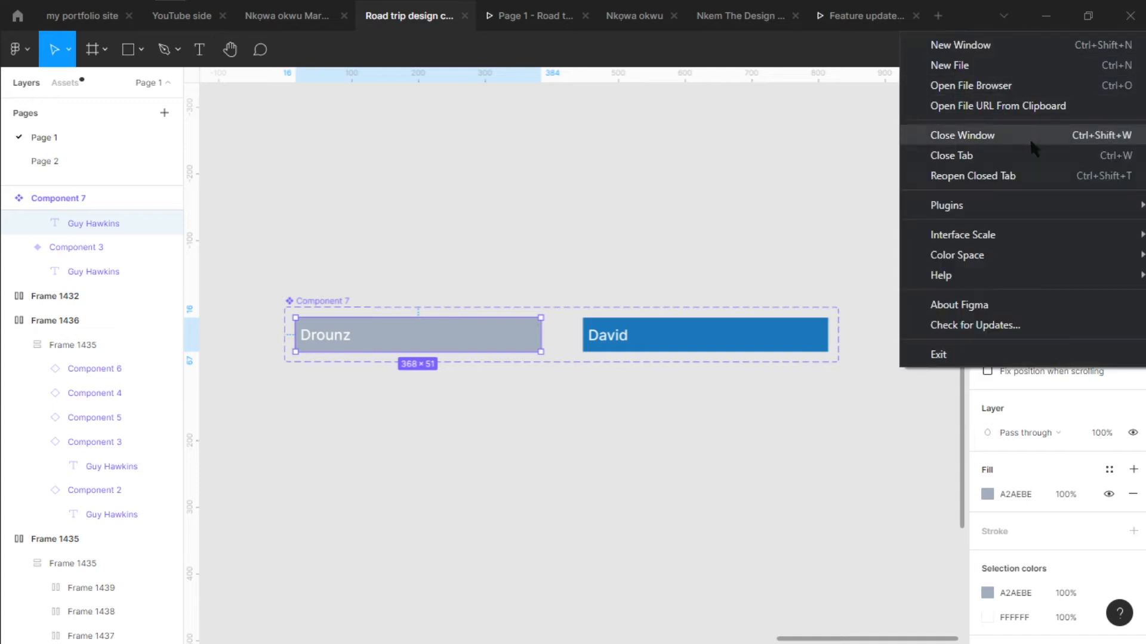
left_click(769, 327)
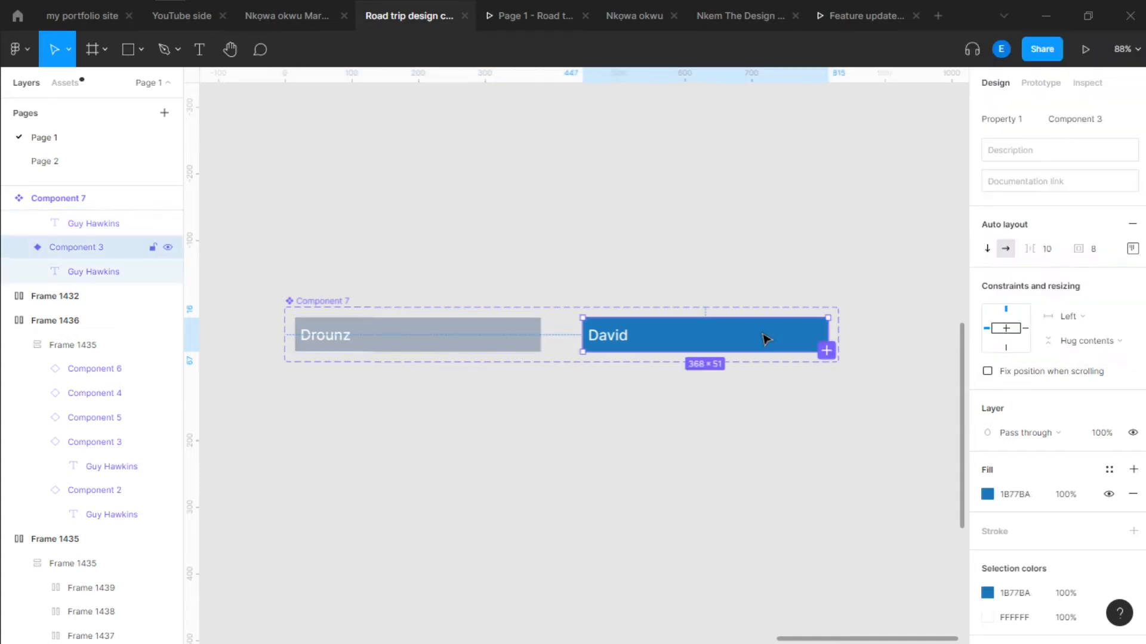
left_click(987, 494)
left_click(860, 571)
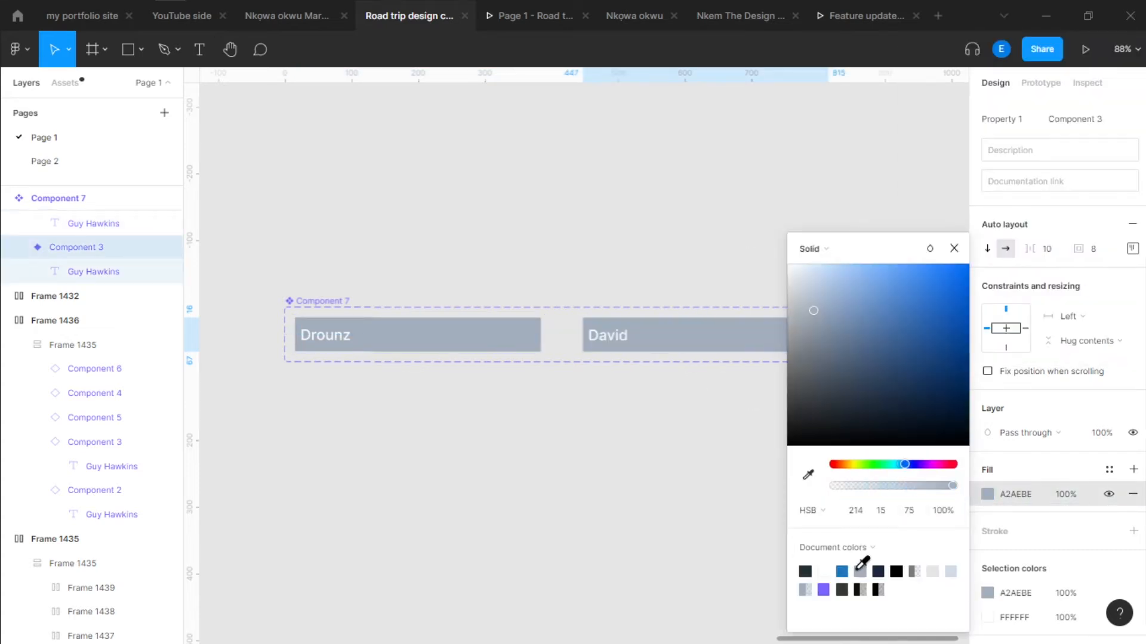
Darken the Component 3 variant's fill to a dark slate grey and deselect it
left_click(950, 572)
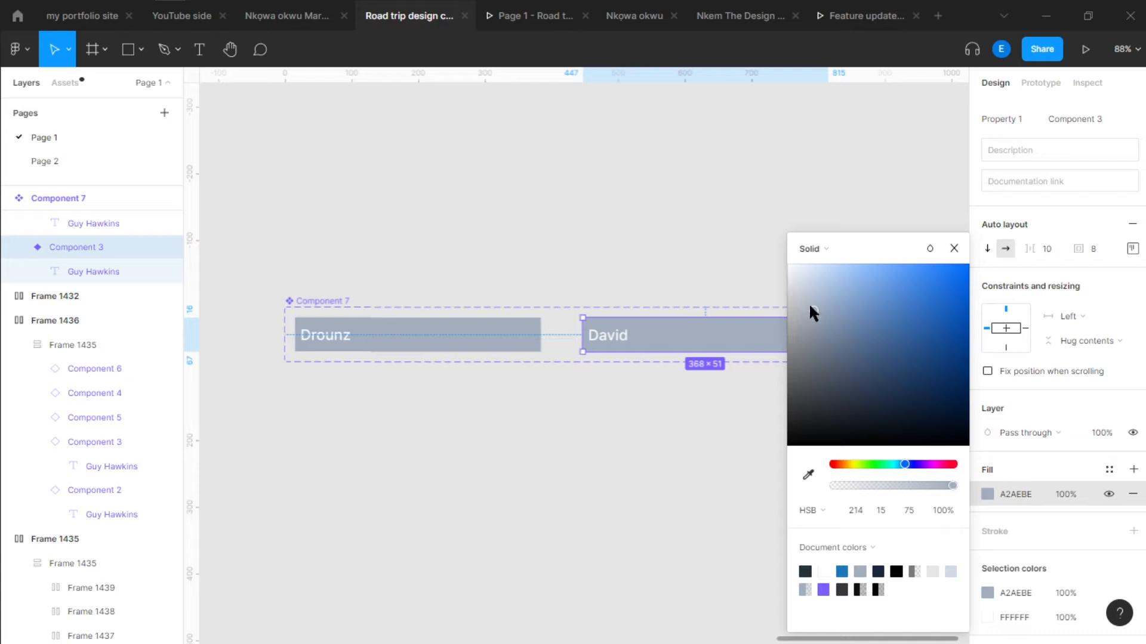
mouse_move(808, 302)
left_mouse_down()
mouse_move(816, 348)
mouse_move(796, 360)
mouse_move(822, 355)
left_mouse_up()
left_click(620, 177)
scroll(753, 199, "down", 4)
left_click_drag(611, 253, 685, 279)
scroll(742, 281, "up", 4)
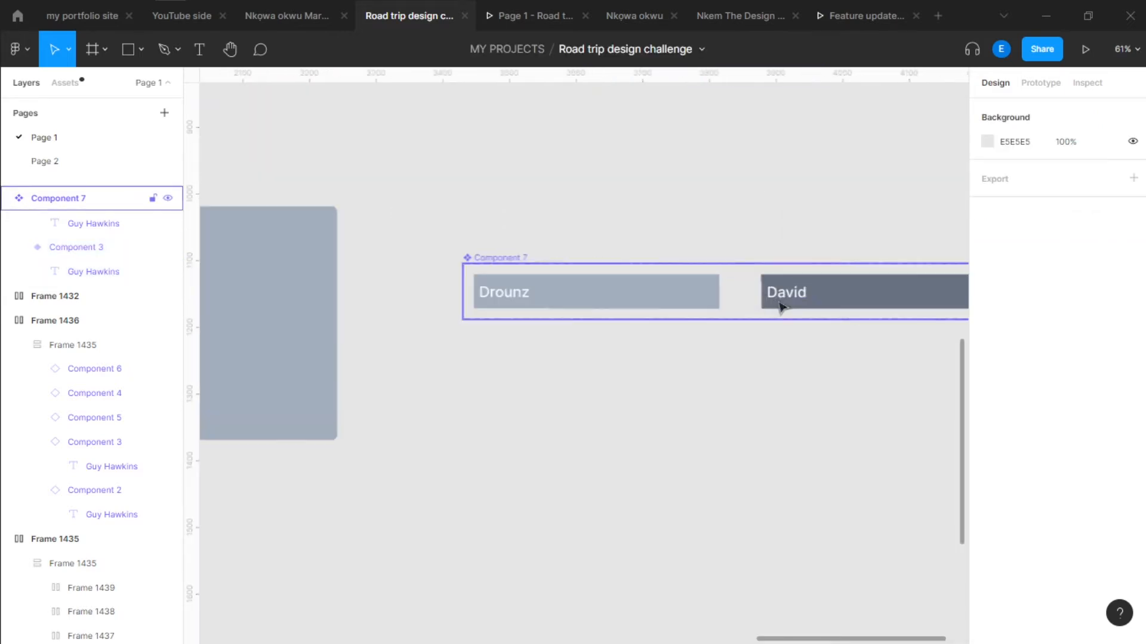
scroll(780, 308, "up", 3)
left_click(552, 307)
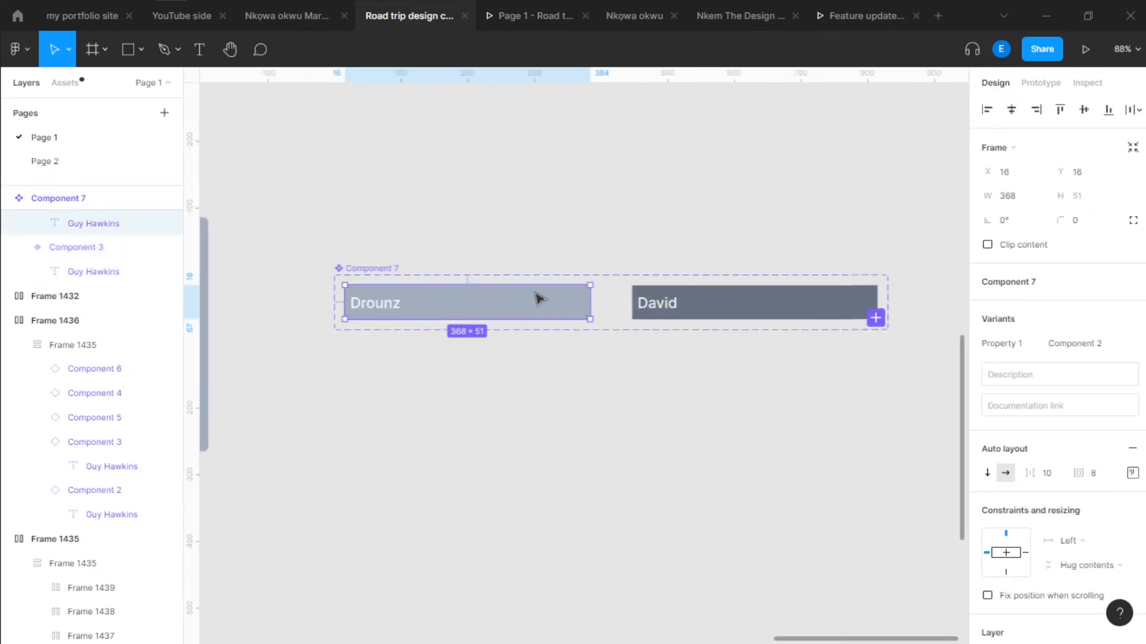
scroll(618, 199, "down", 2)
left_click_drag(356, 228, 445, 270)
scroll(444, 268, "up", 1)
left_click_drag(803, 336, 638, 318)
scroll(638, 318, "up", 1)
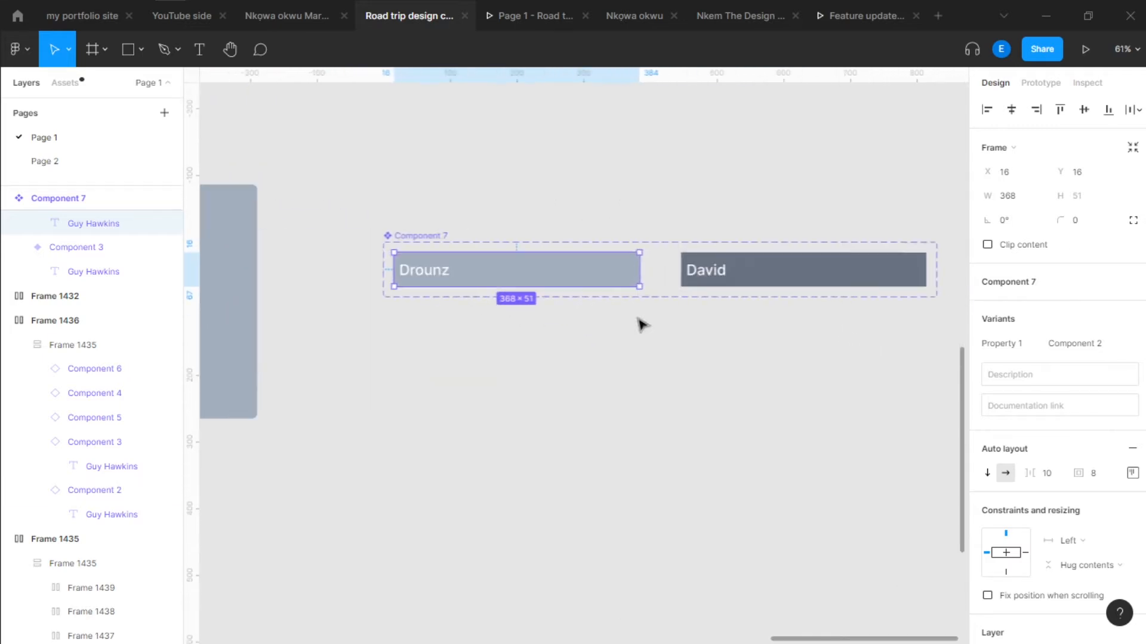
left_click_drag(619, 371, 702, 392)
left_click_drag(645, 351, 545, 360)
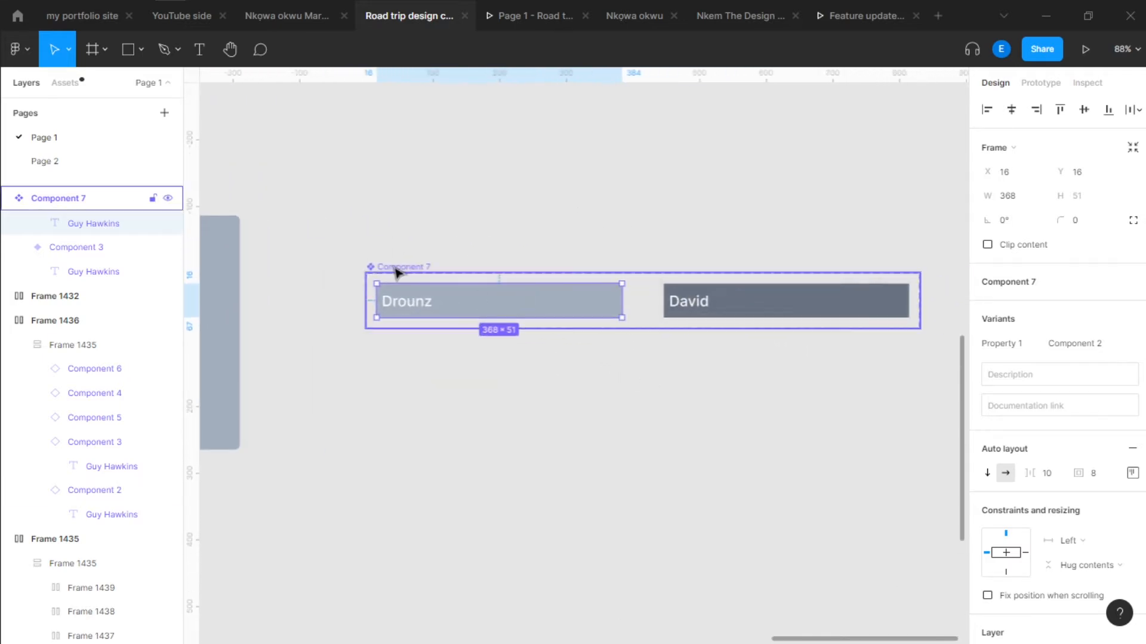
left_click(397, 271)
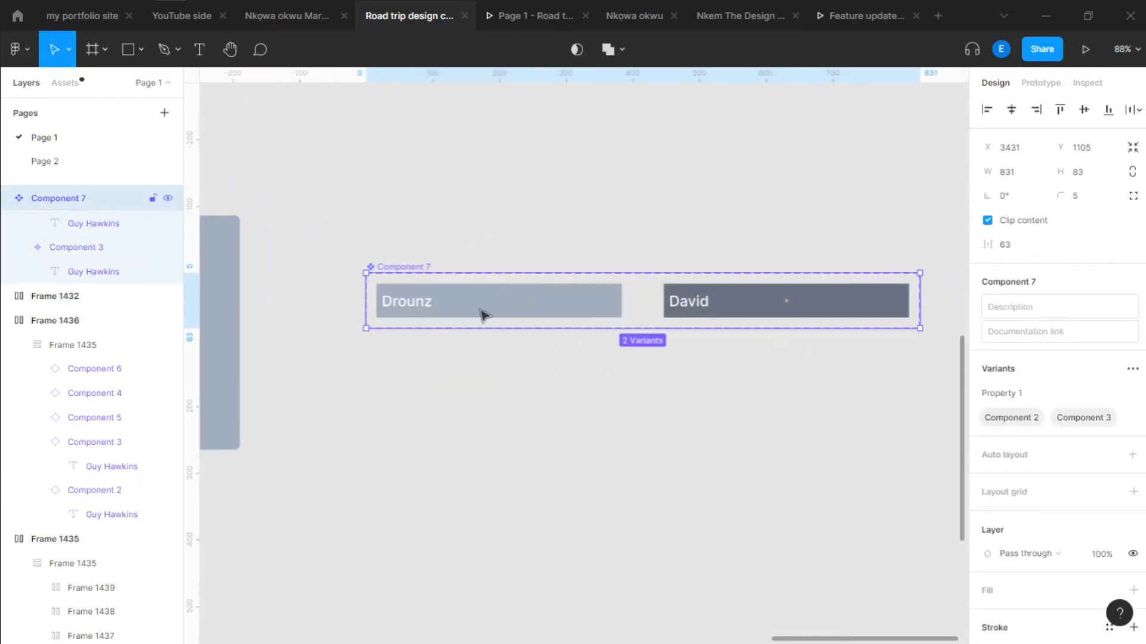
left_click(647, 404)
Rename the variant property of the Component 7 set to Hover
left_click(417, 266)
left_click(1020, 394)
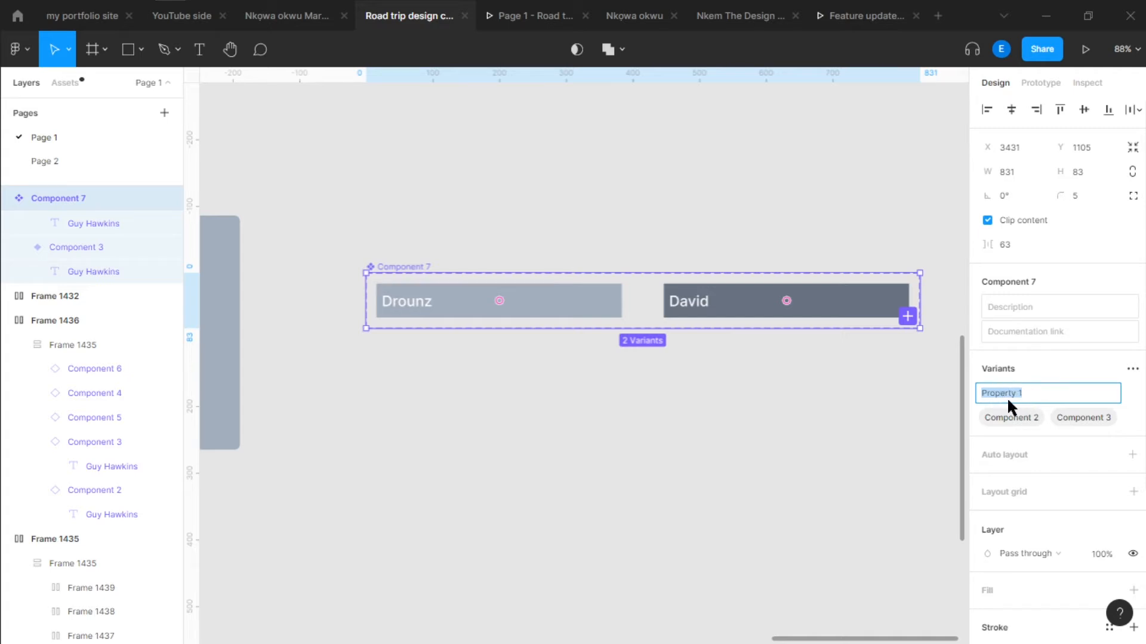
type("HOver")
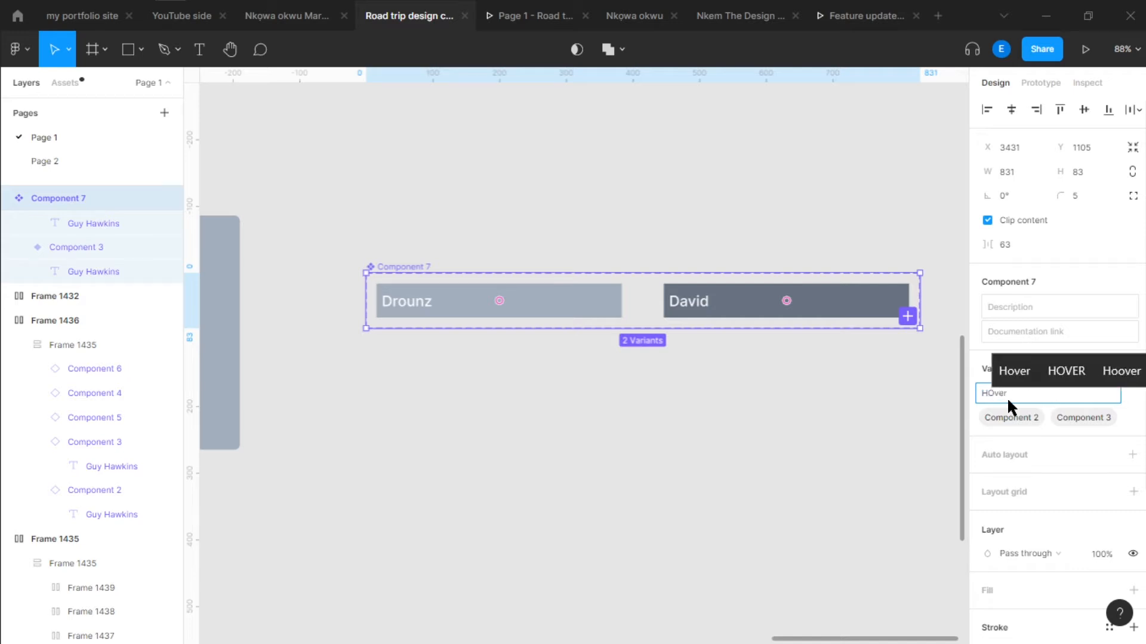
left_click(1027, 363)
Name the Hover property values False for the light variant and True for the dark variant
double_click(1010, 417)
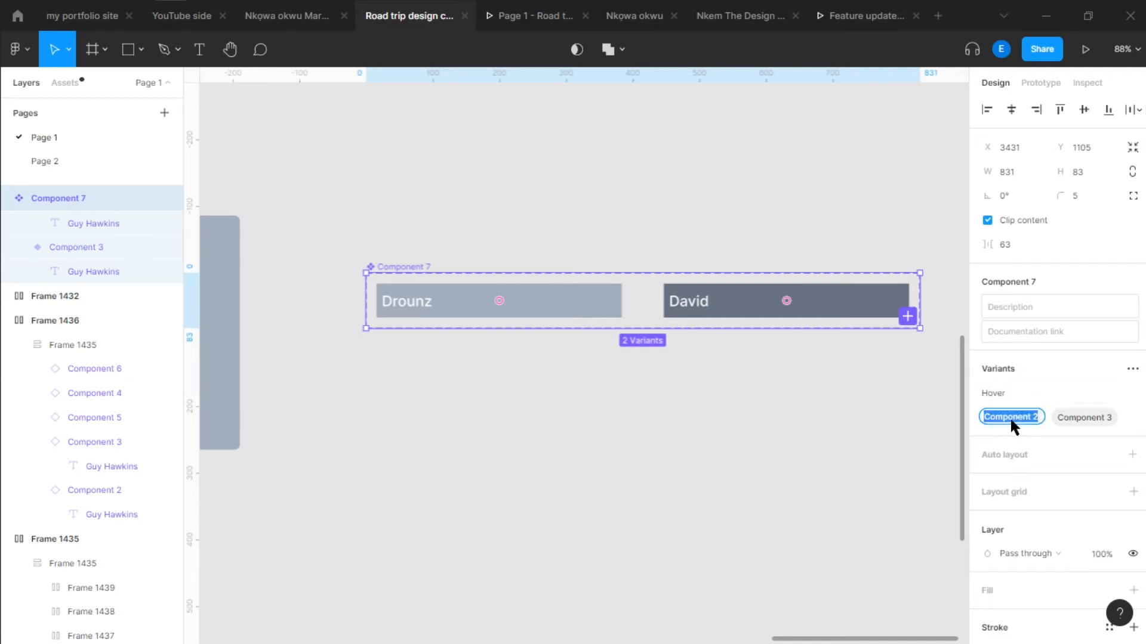
type("Fasle")
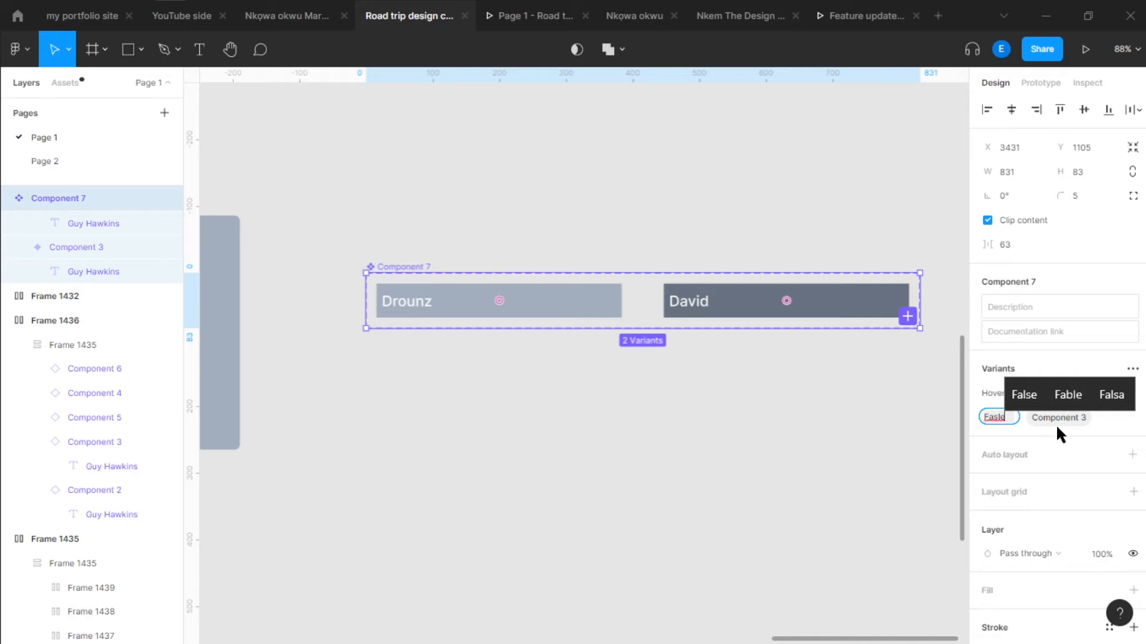
key("Return")
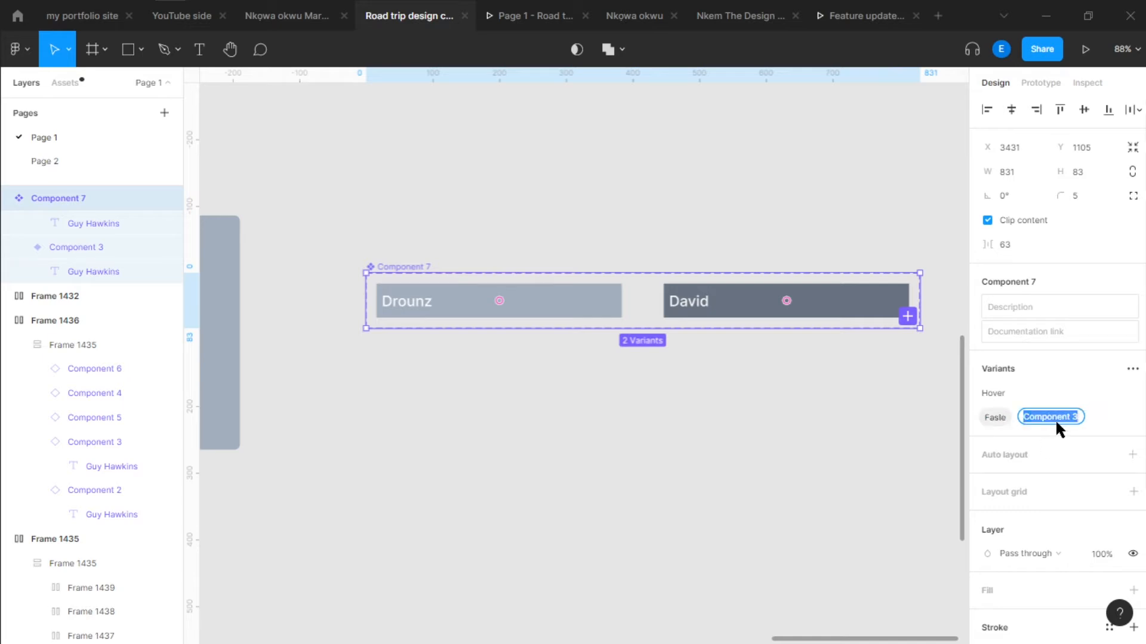
type("True")
double_click(990, 416)
type("Fals")
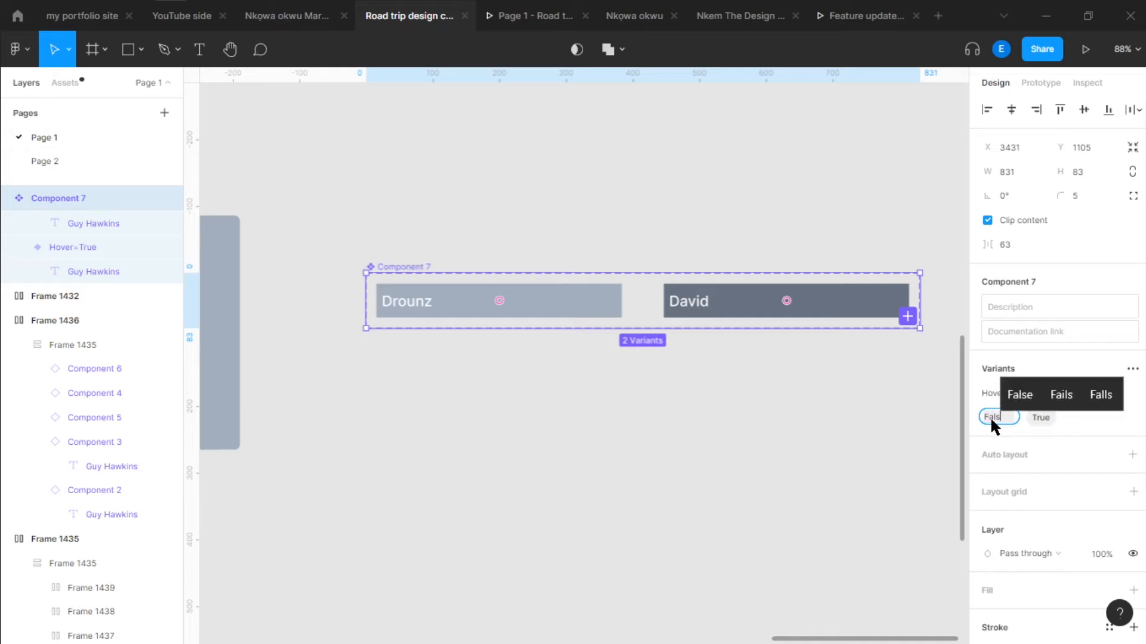
left_click(1016, 394)
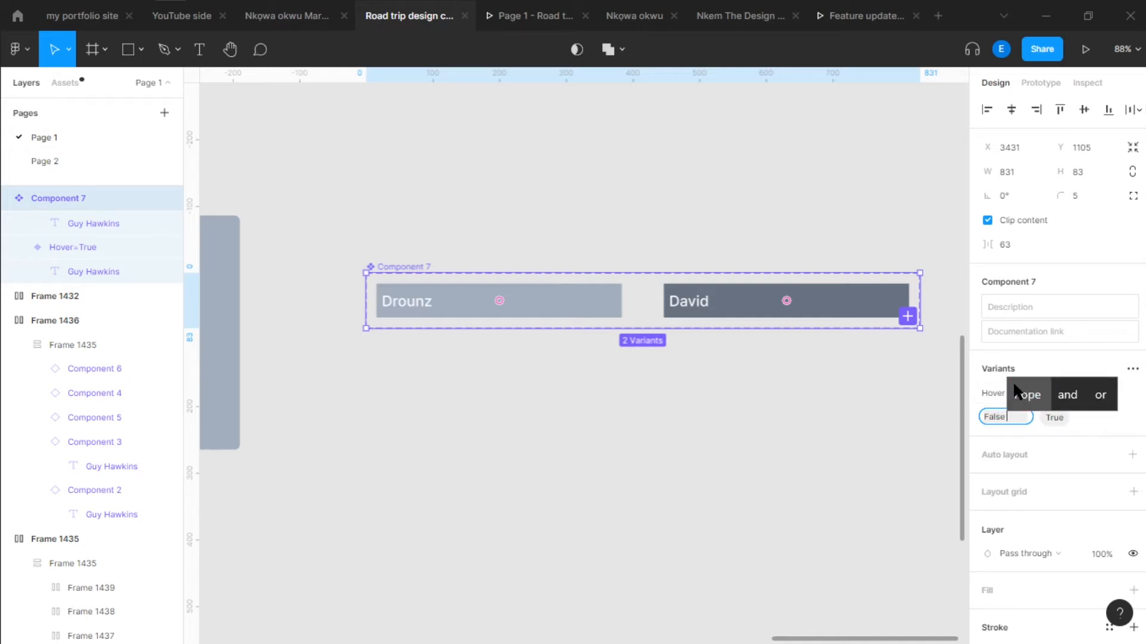
left_click(704, 474)
Place an instance of the light Hover=False variant below the component set and test its Hover switch on and off
left_click(509, 307)
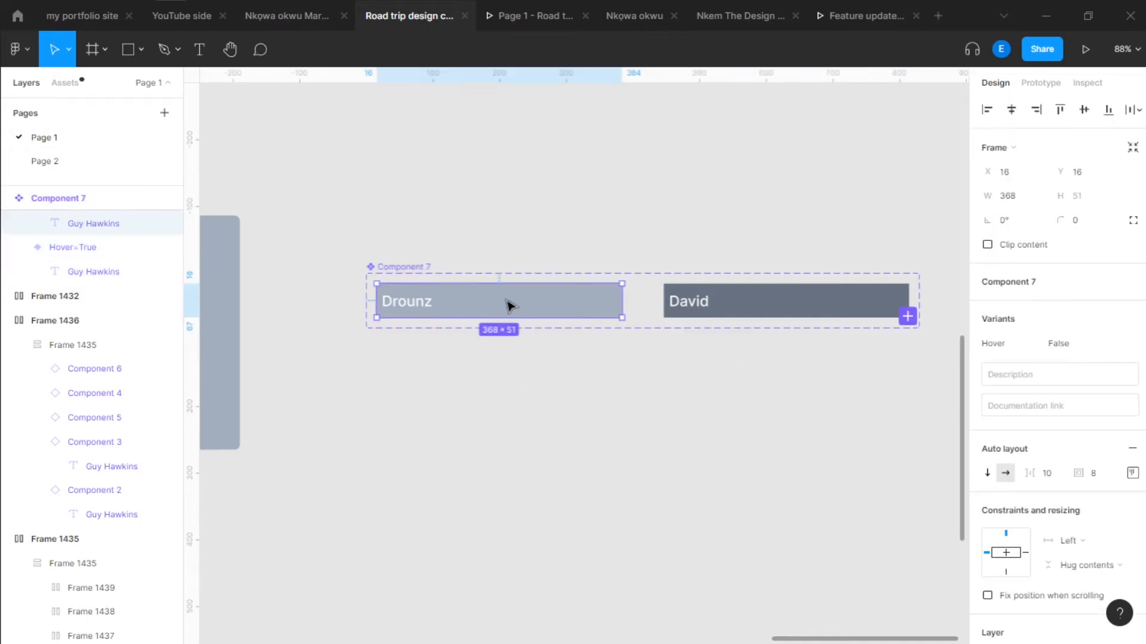
left_click_drag(509, 307, 519, 417, "alt")
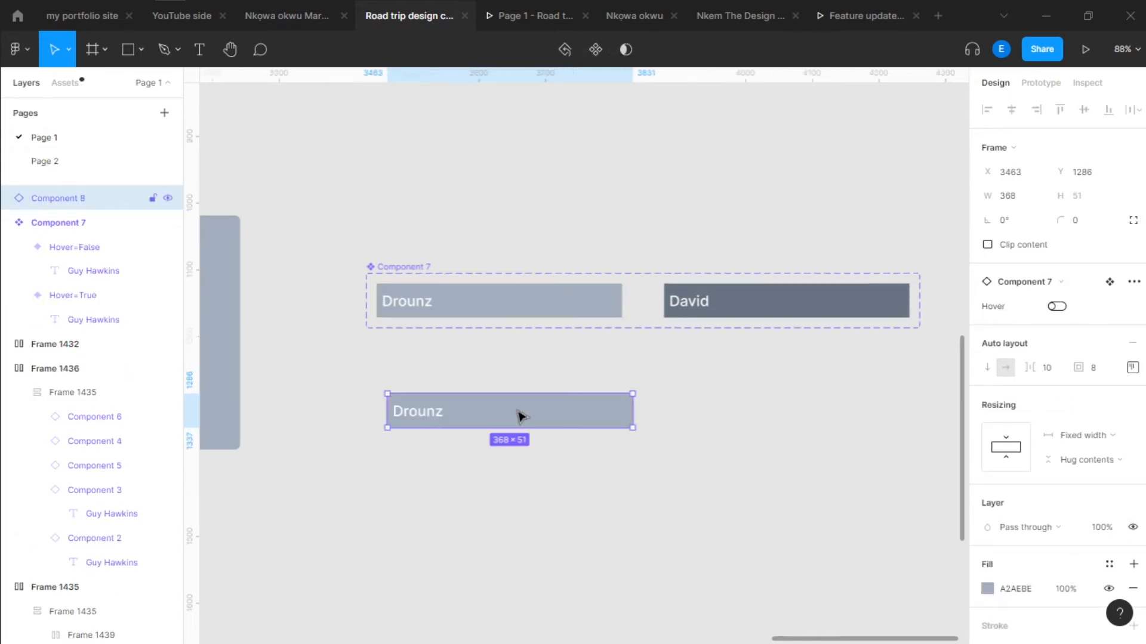
left_click(1060, 305)
left_click(1060, 306)
left_click(1060, 305)
left_click(1061, 306)
left_click_drag(468, 389, 526, 387)
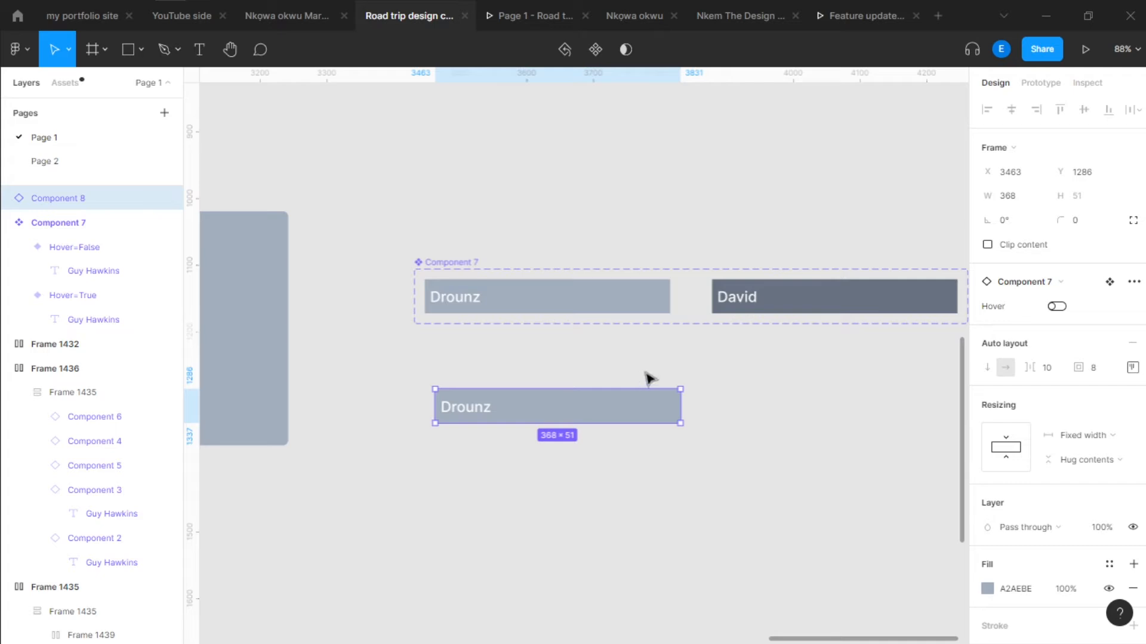
Replace the dark Hover=True variant's text with the text copied from the light Hover=False variant
double_click(466, 418)
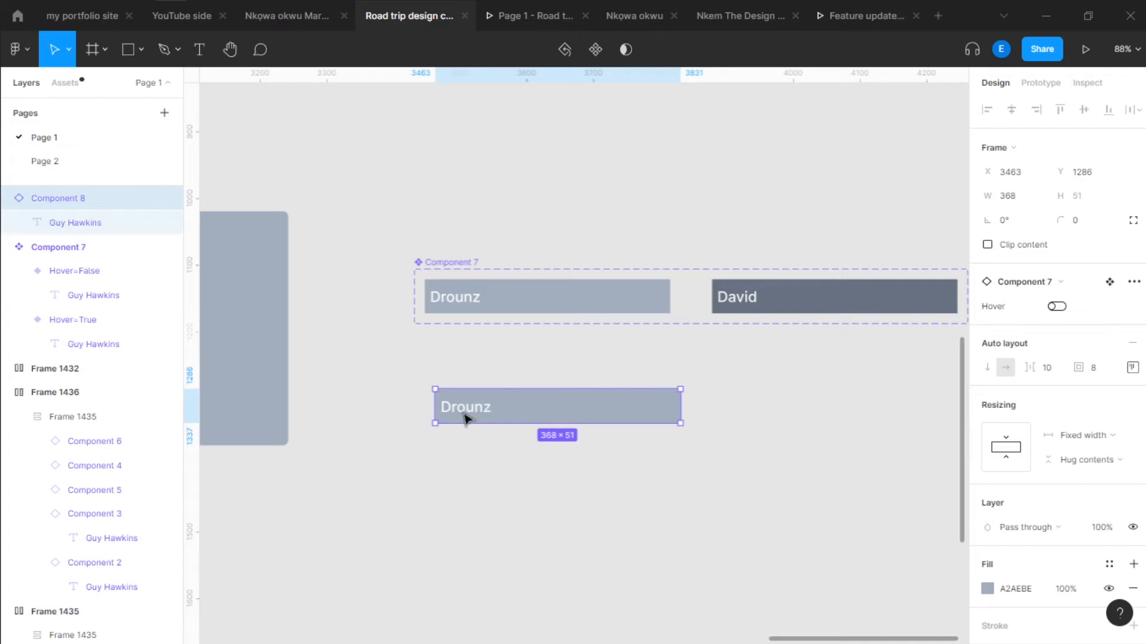
double_click(461, 302)
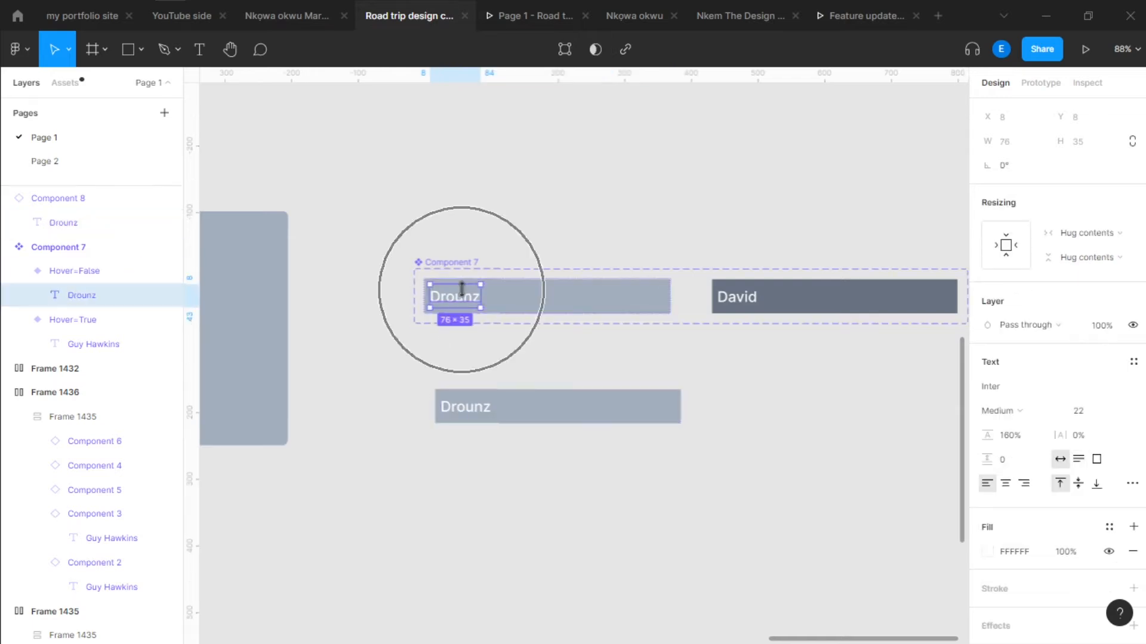
double_click(460, 297)
key("ctrl+c")
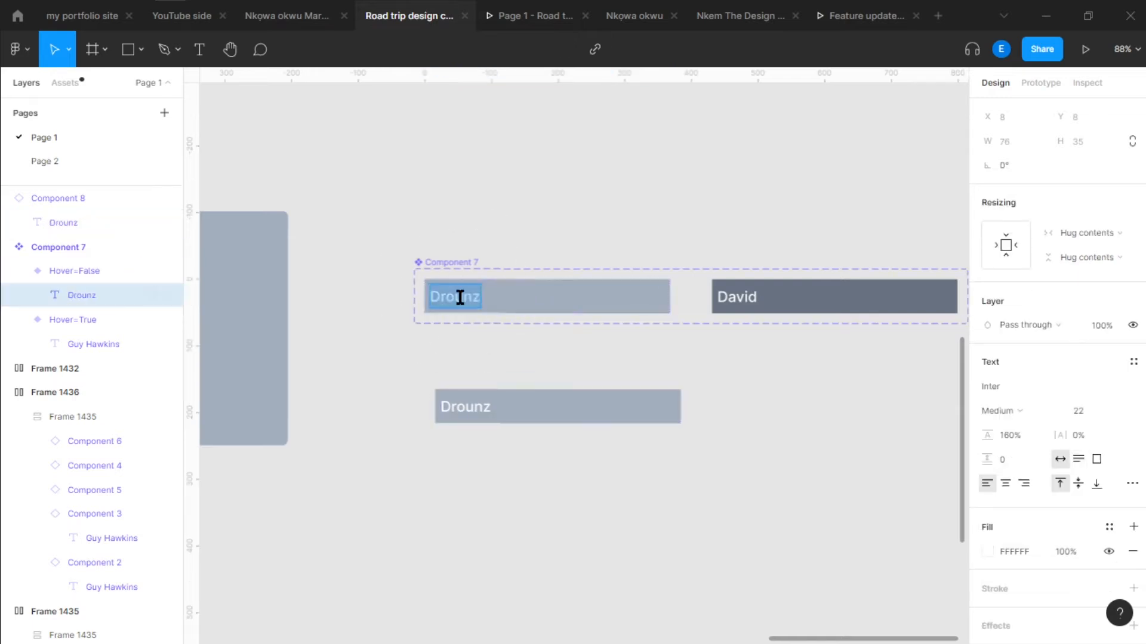
left_click(725, 292)
key("ctrl+v")
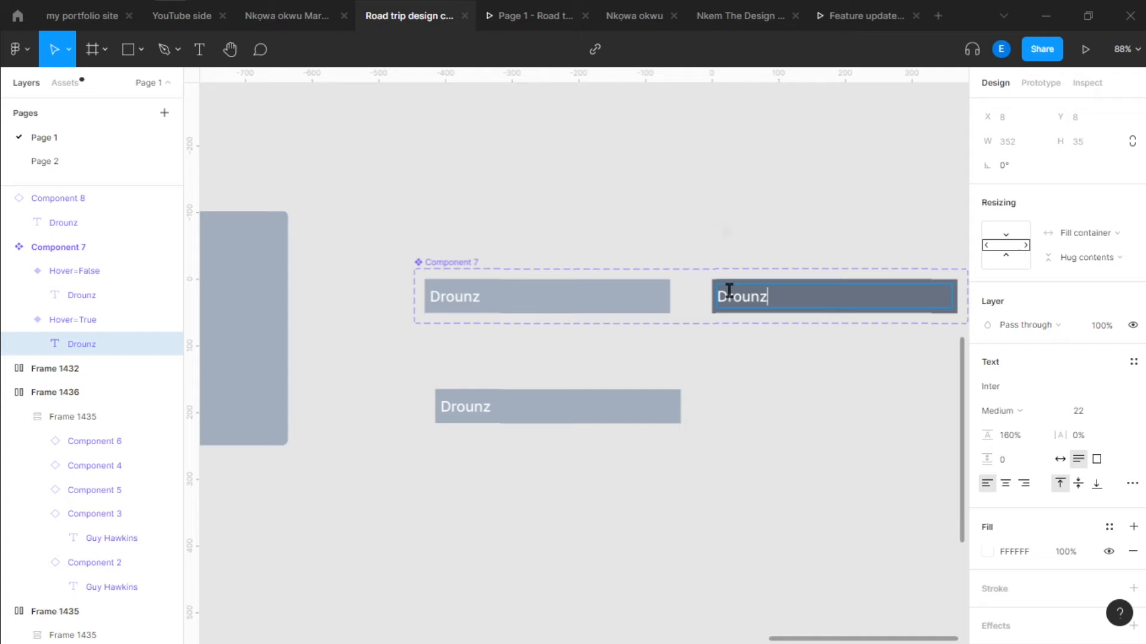
key("Escape")
left_click(722, 215)
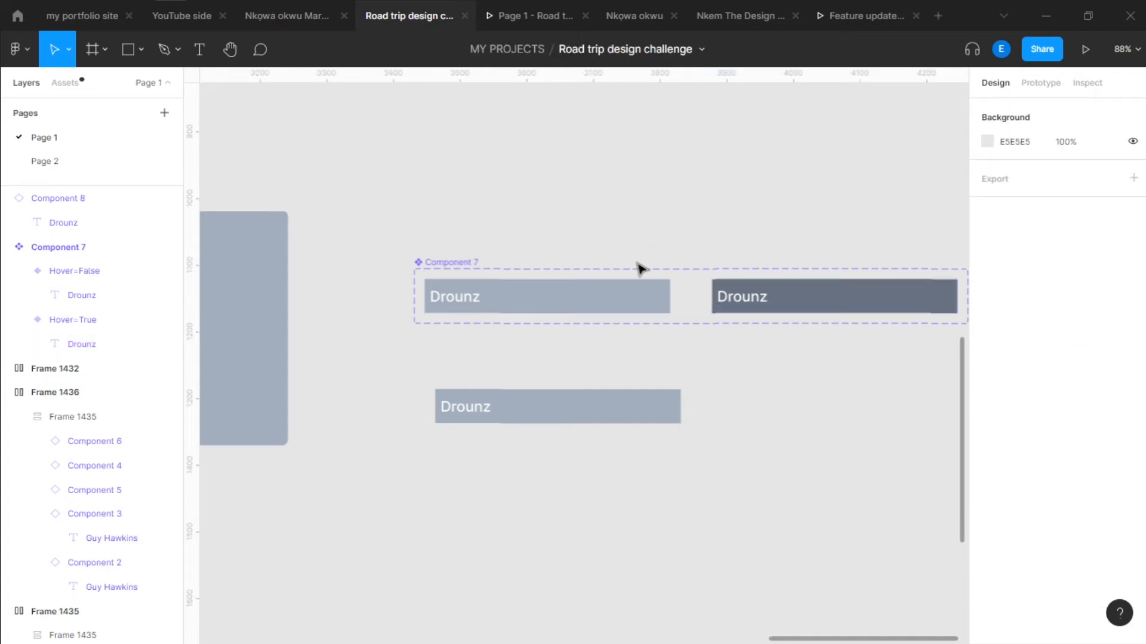
Compare the text layers of the light and dark variants in the Component 7 set
scroll(642, 269, "right", 3)
left_click(575, 308)
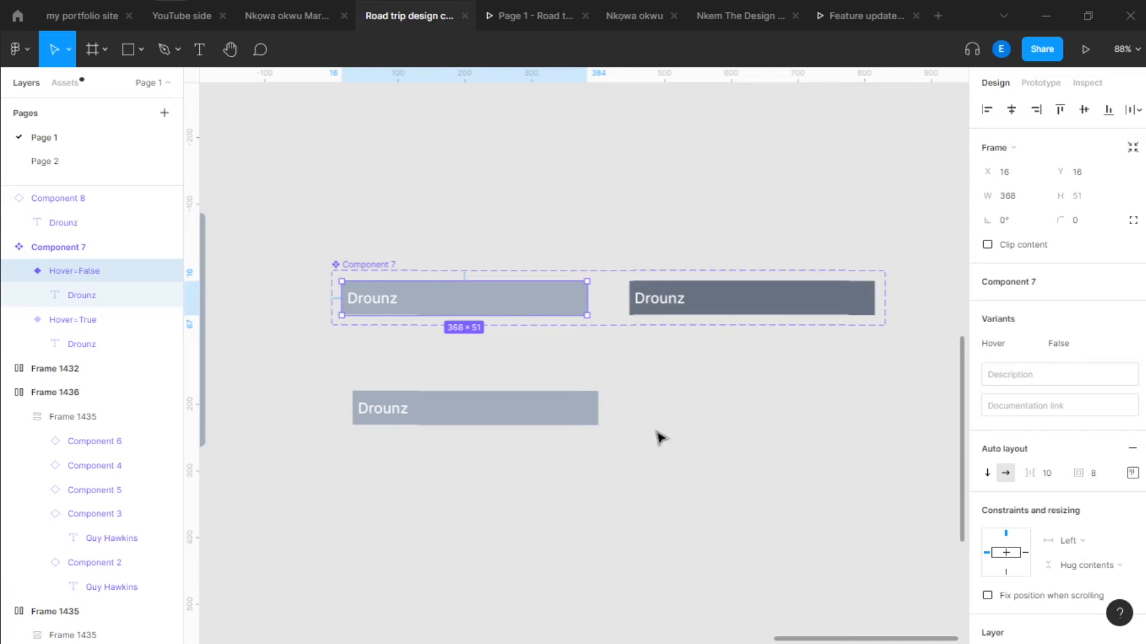
left_click_drag(658, 381, 672, 395)
scroll(661, 364, "up", 1)
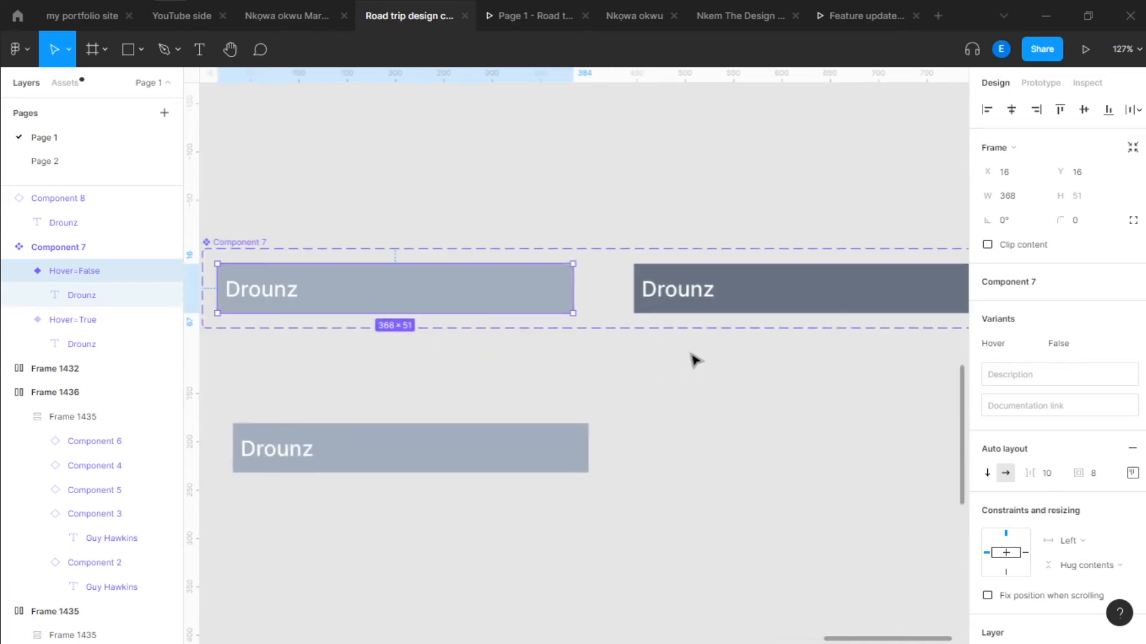
scroll(691, 355, "down", 1)
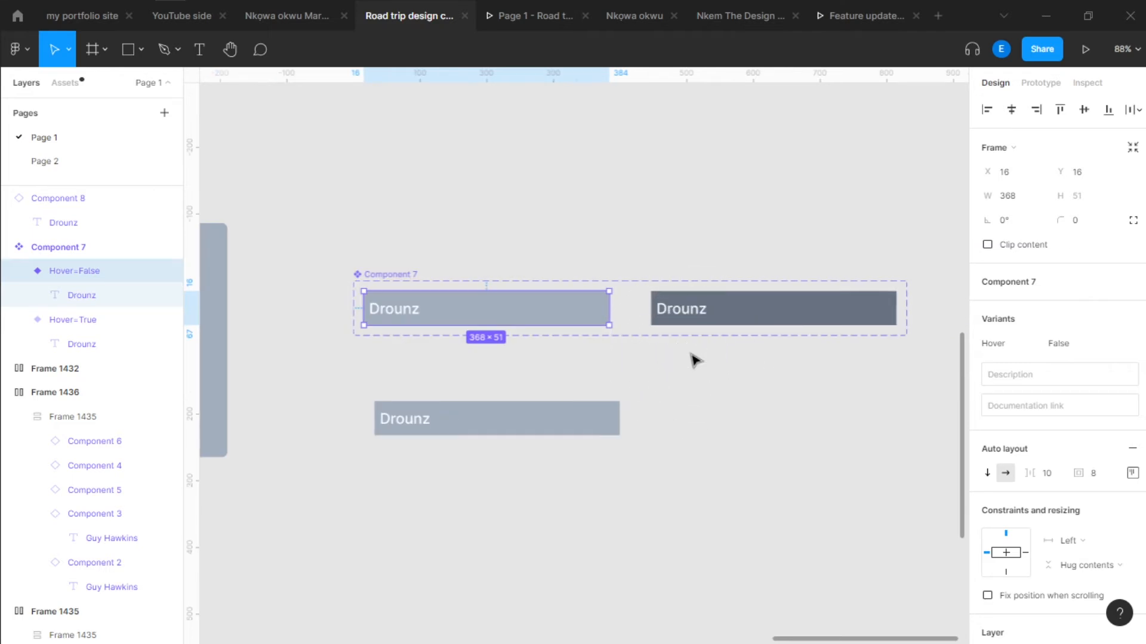
double_click(404, 320)
left_click(706, 307)
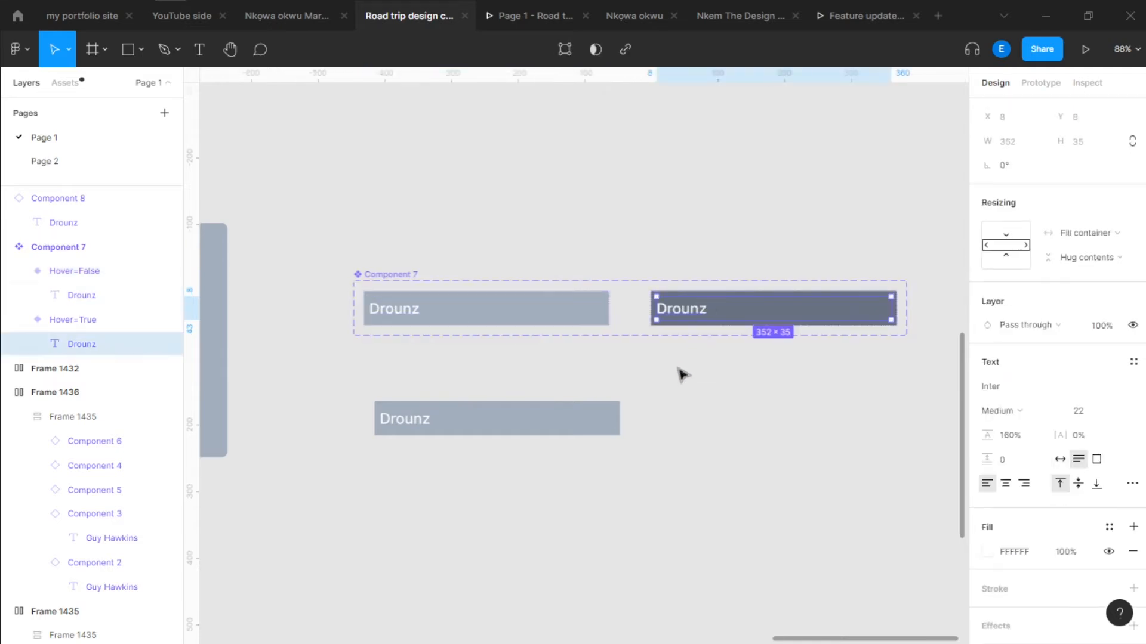
left_click(682, 375)
left_click(535, 309)
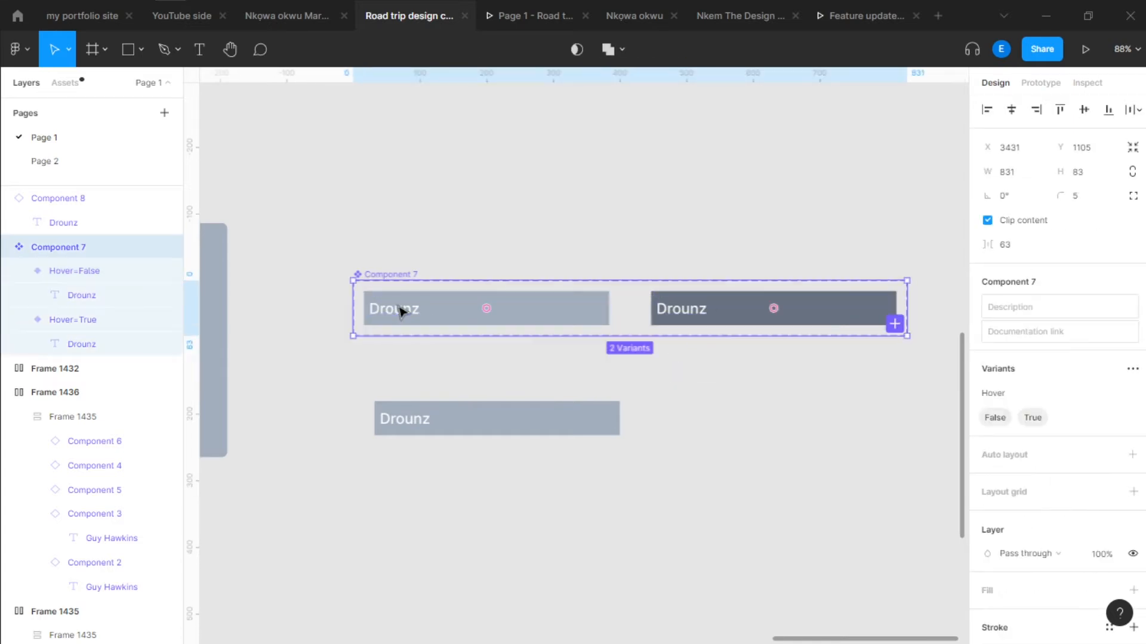
double_click(453, 308)
key("Escape")
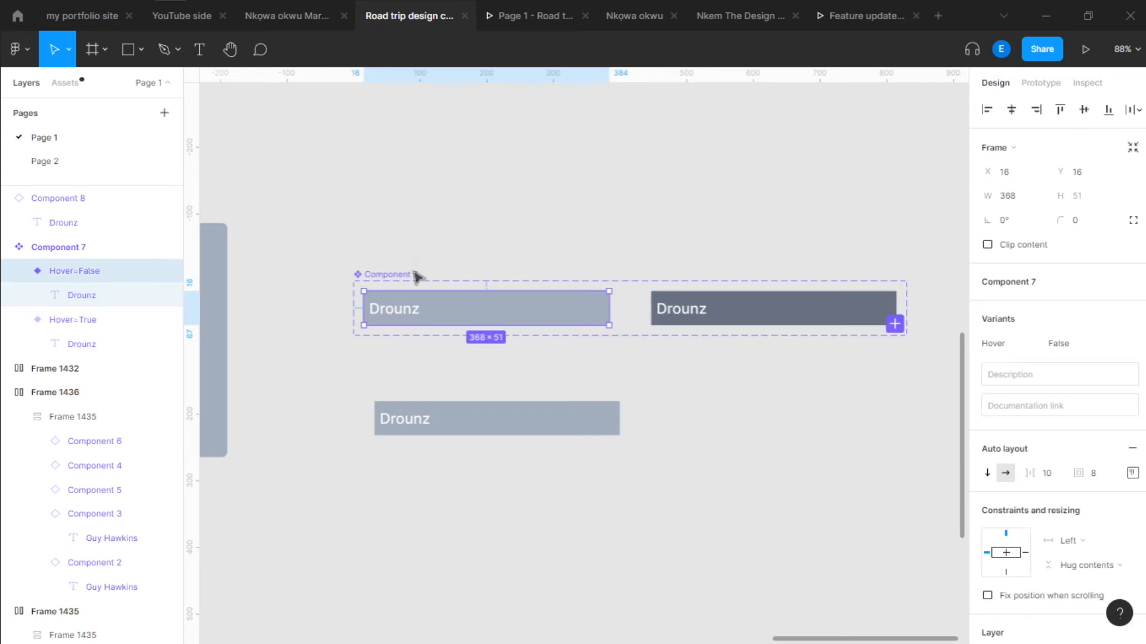
left_click(417, 253)
left_click_drag(462, 395, 652, 368)
Replace the first and second list items in Frame 1436 with copies of the standalone Component 7 instance
left_click(659, 400)
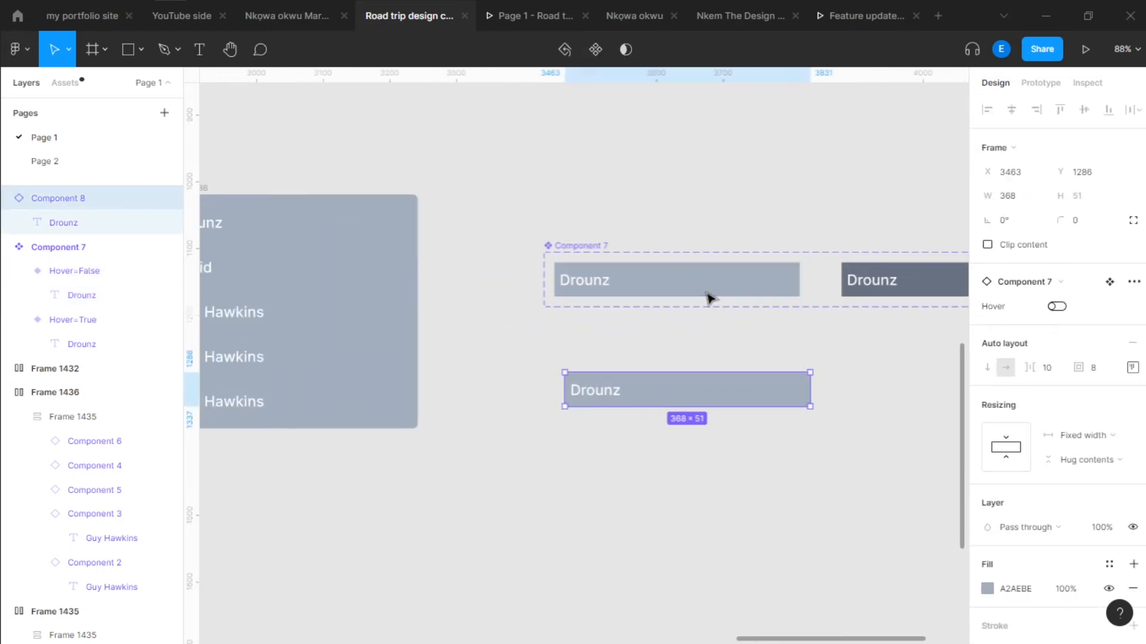
left_click_drag(550, 325, 887, 363)
left_click(616, 267)
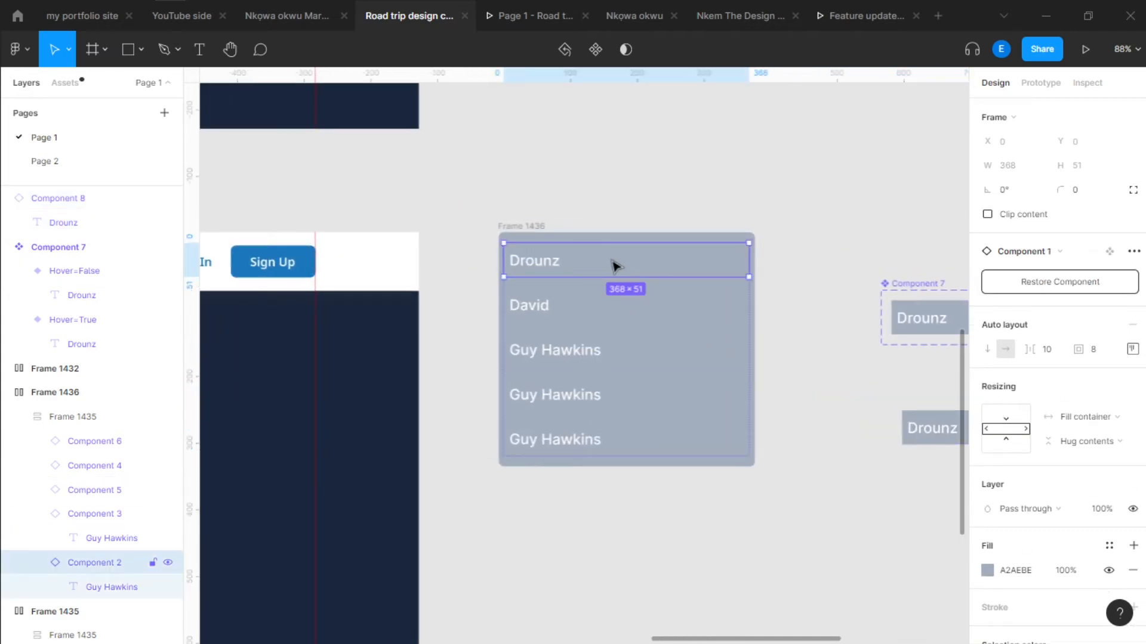
key("ctrl+shift+r")
scroll(616, 267, "up", 1)
left_click_drag(603, 334, 524, 306)
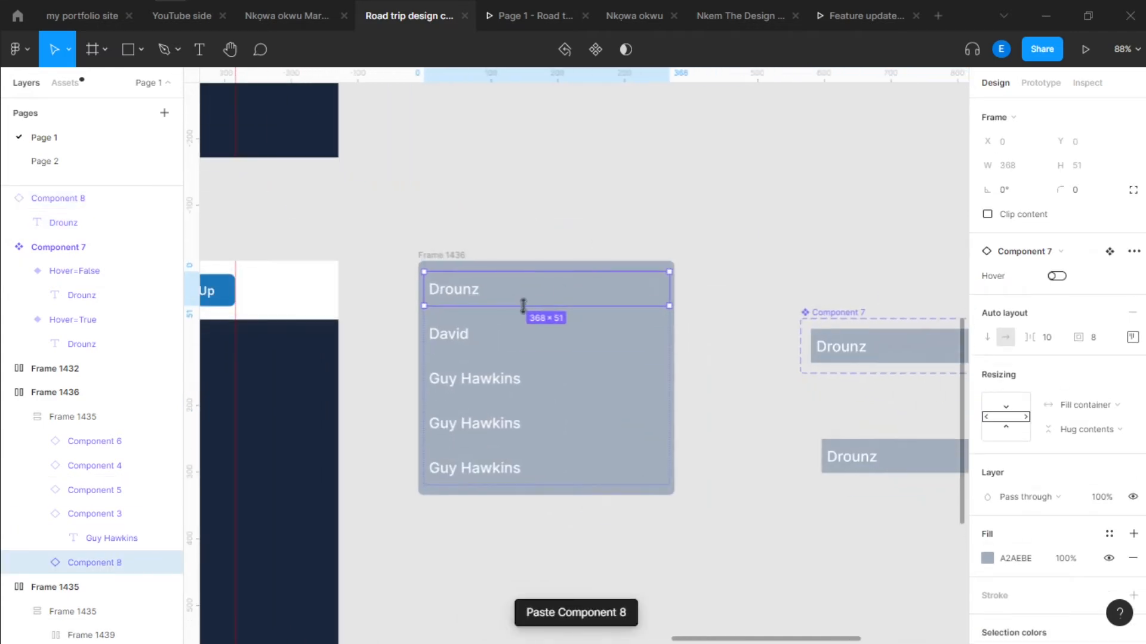
left_click(512, 340)
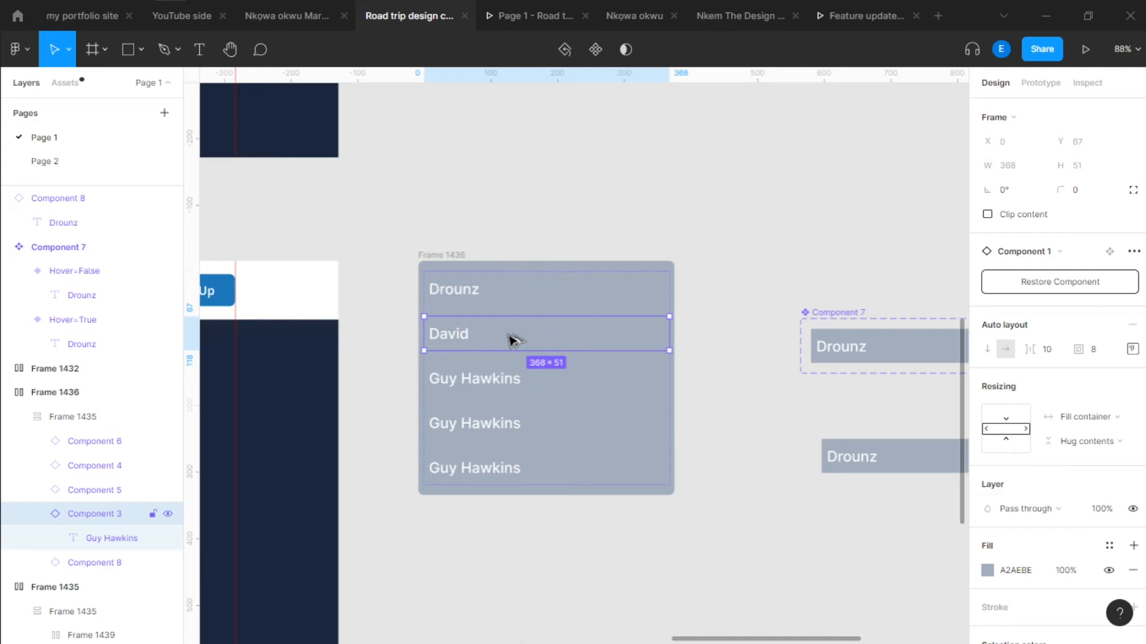
key("ctrl+shift+r")
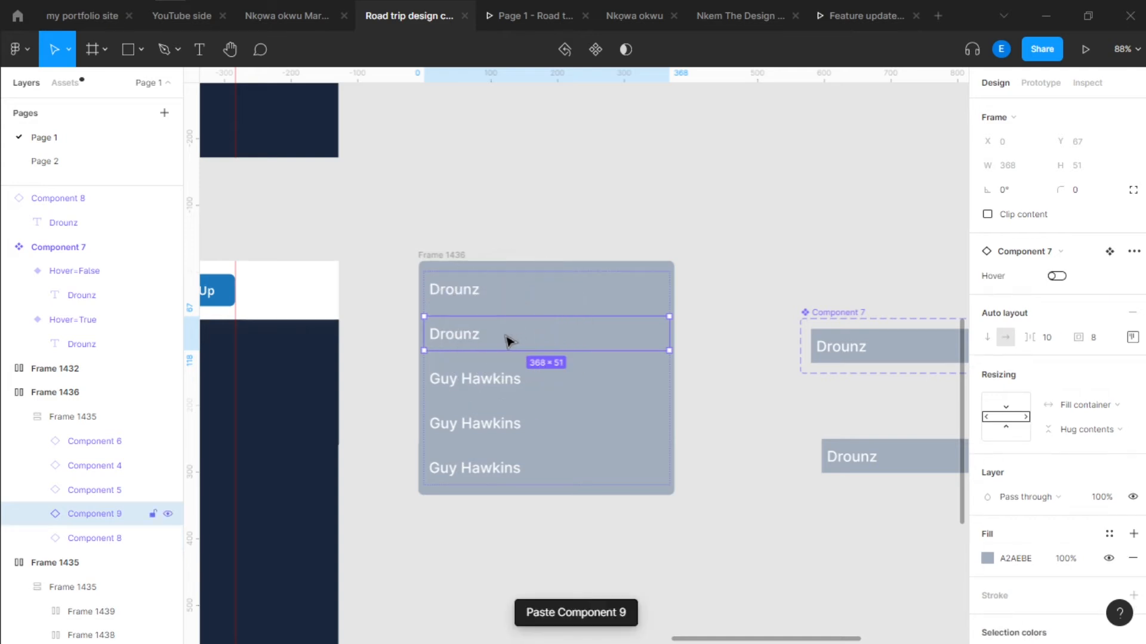
Replace the last three list items in Frame 1436 together with copies of the Component 7 instance
left_click(523, 376)
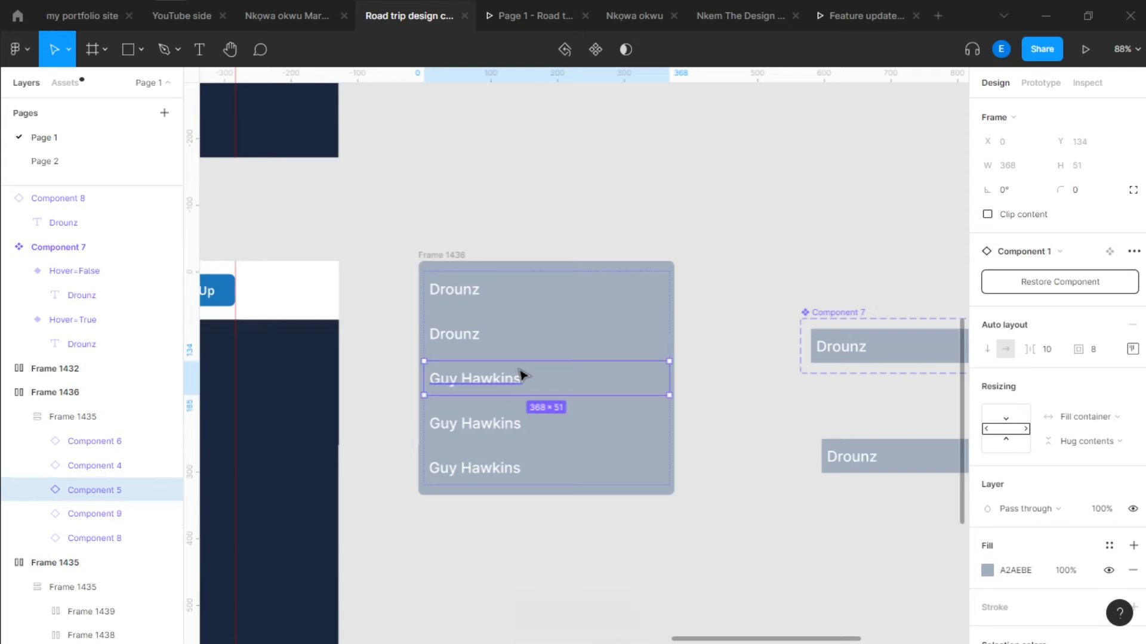
left_click(562, 434, "shift")
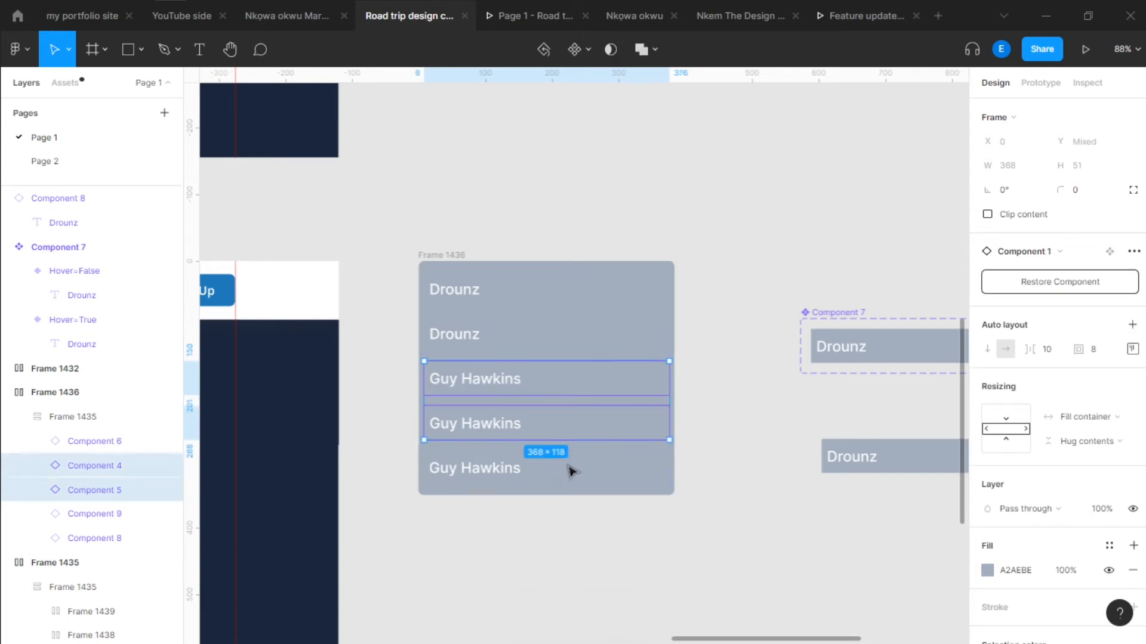
left_click(570, 470, "shift")
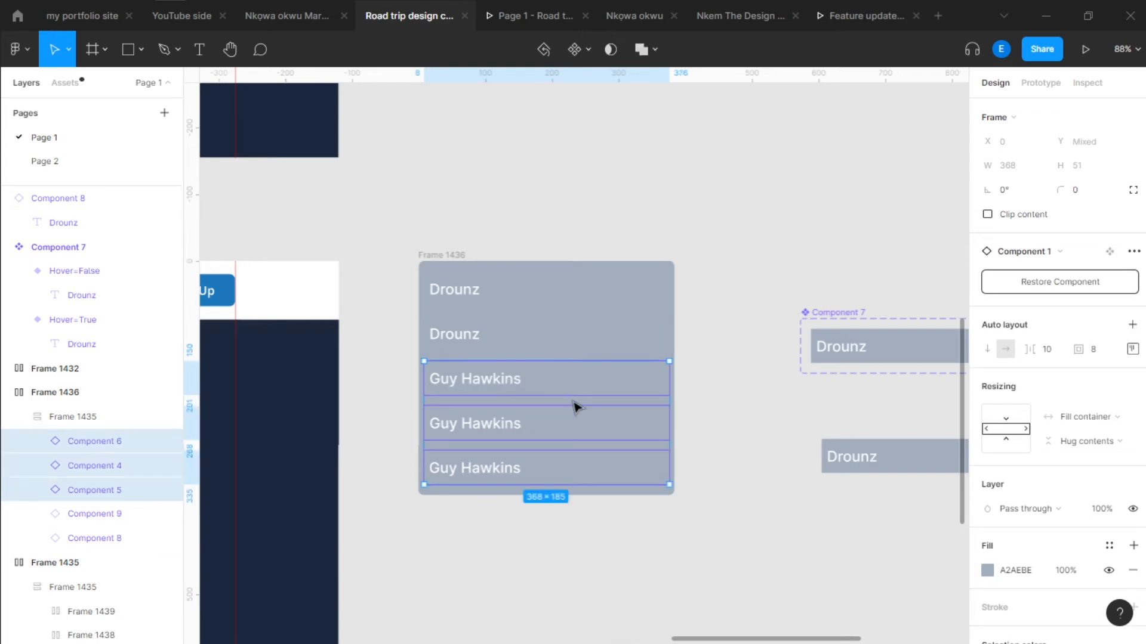
key("alt")
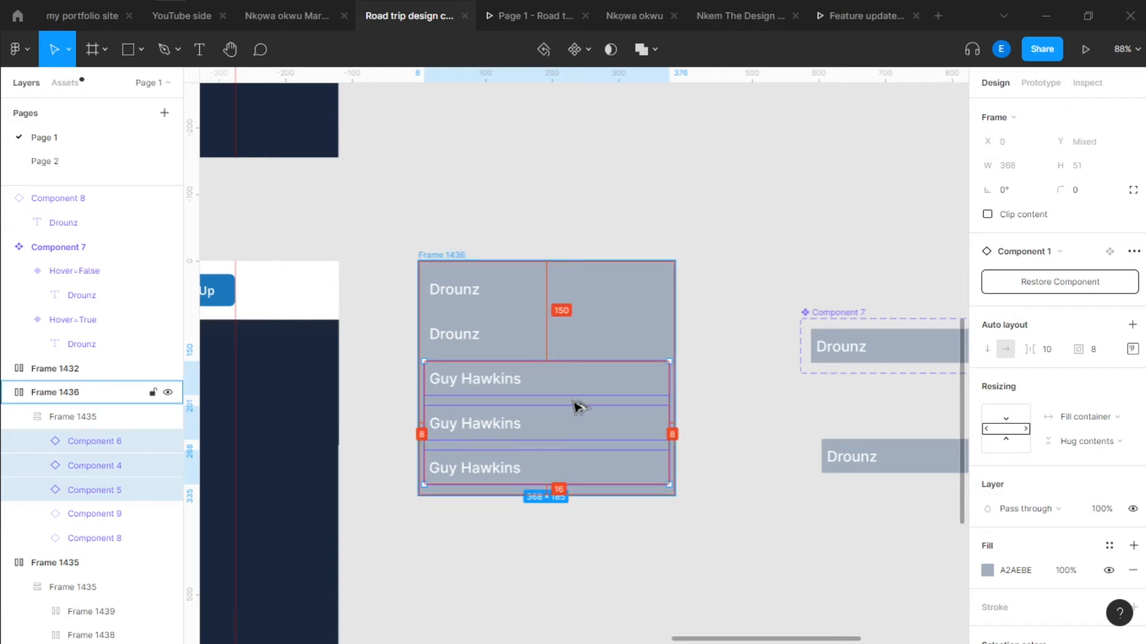
key("ctrl+shift+r")
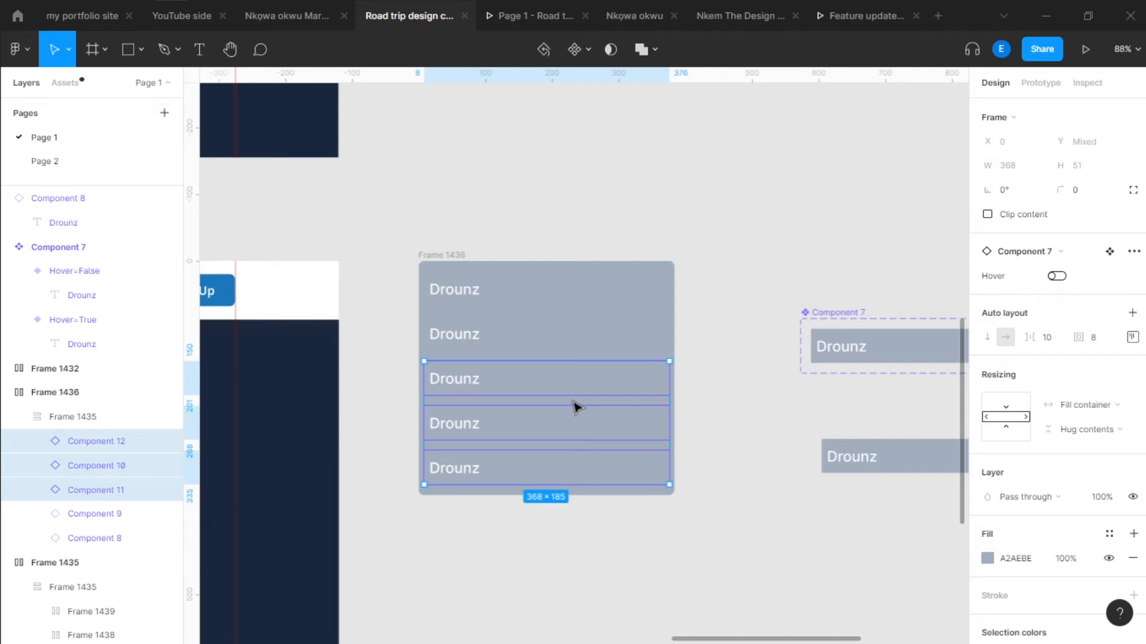
left_click(487, 204)
scroll(494, 199, "down", 3)
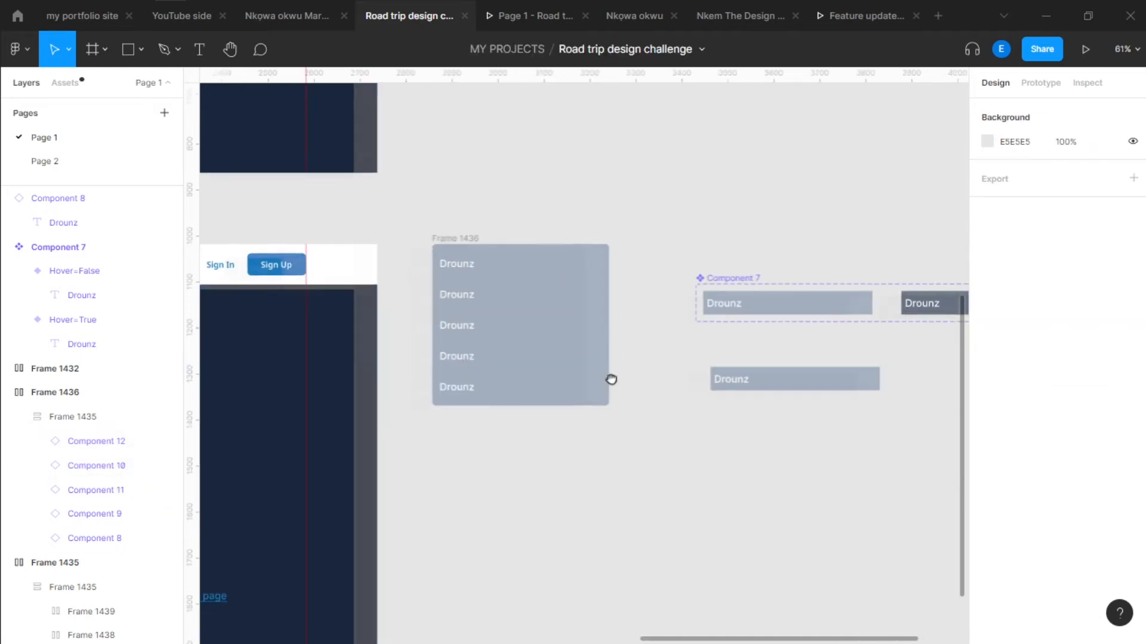
scroll(612, 380, "right", 3)
scroll(704, 382, "right", 3)
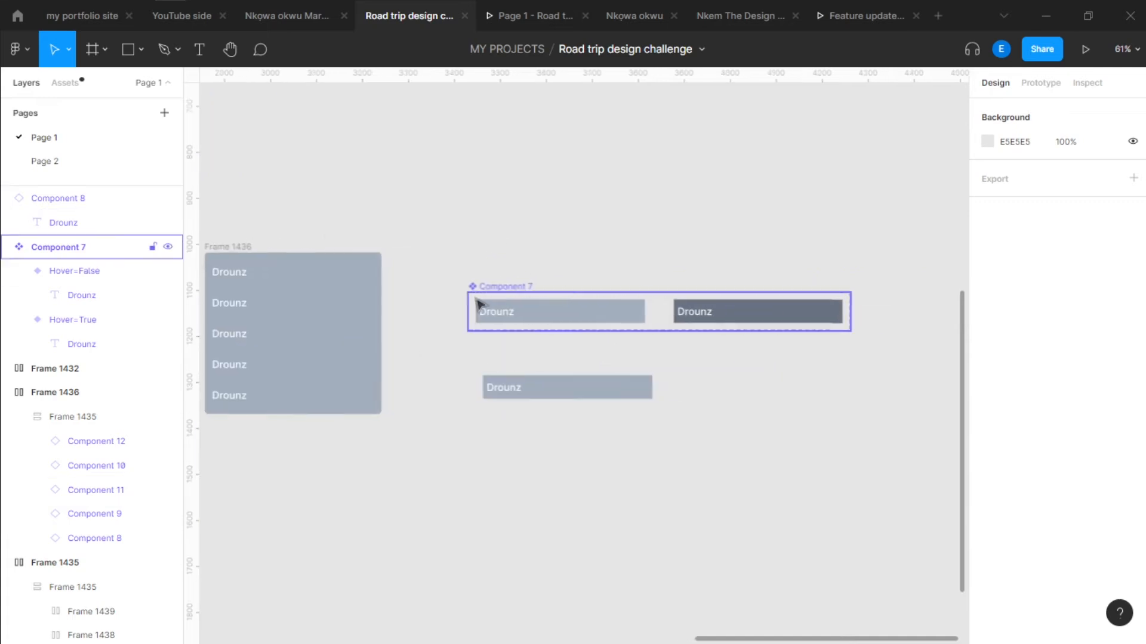
scroll(665, 397, "left", 5)
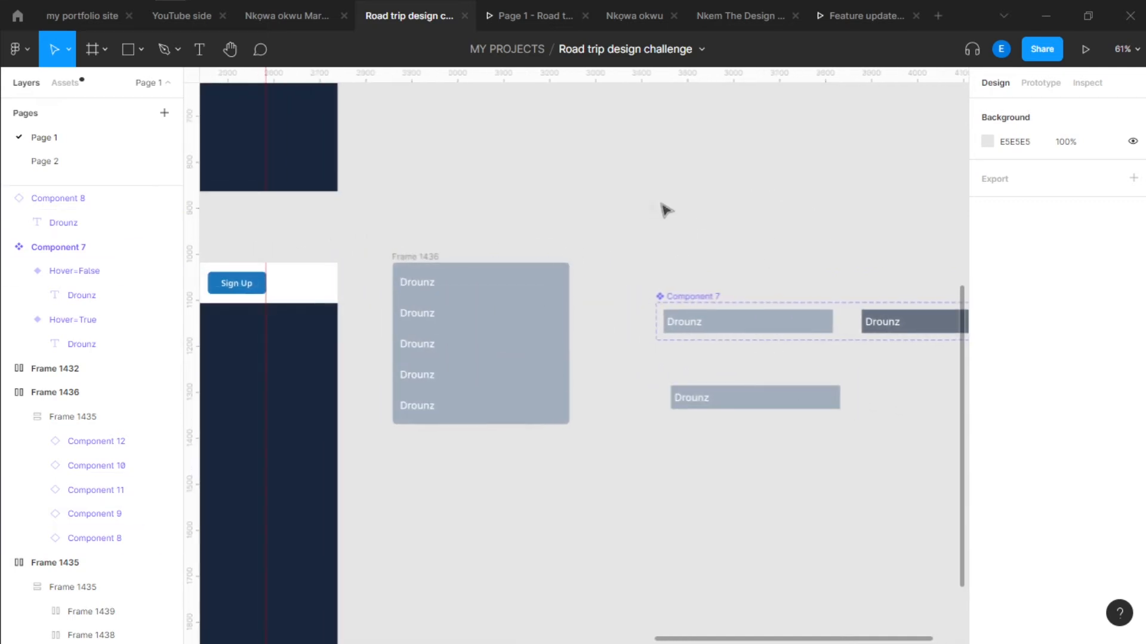
Add an on-click prototype interaction from the Names of student dropdown field that opens Frame 1436 as an overlay
left_click(404, 258)
scroll(429, 244, "left", 5)
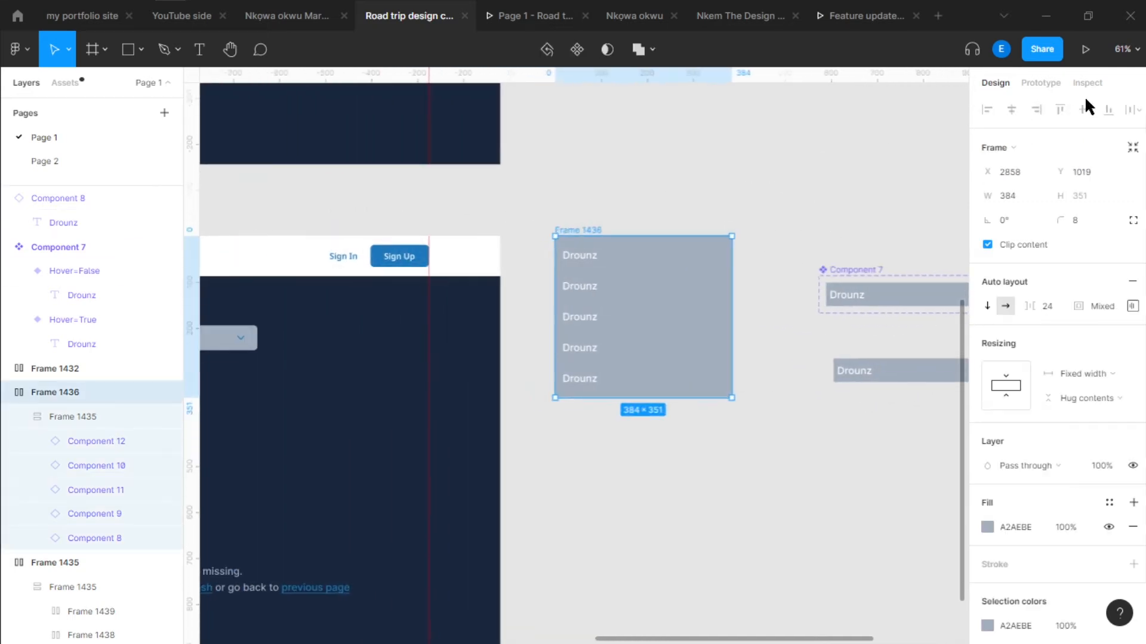
left_click(1032, 82)
scroll(693, 209, "down", 4)
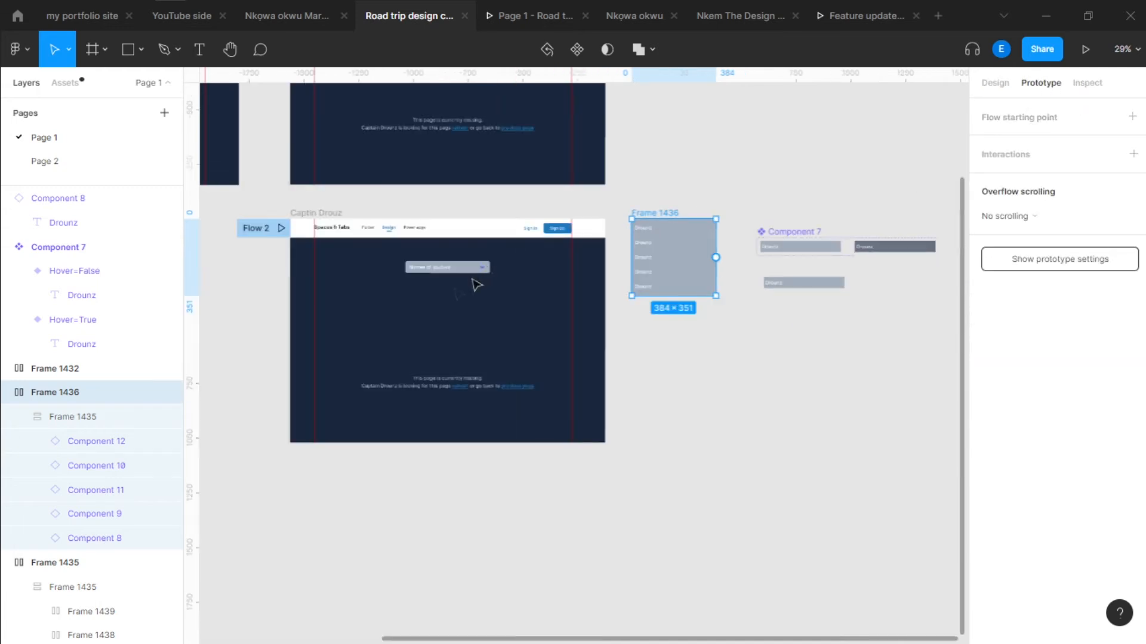
left_click(486, 269)
left_click_drag(490, 268, 655, 276)
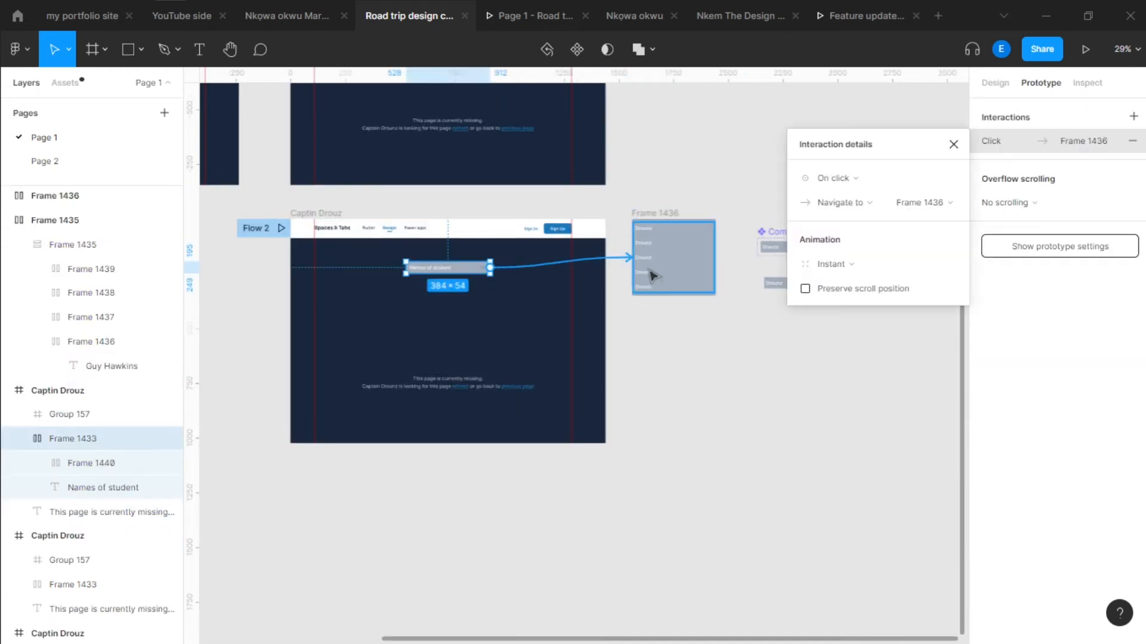
left_click(839, 202)
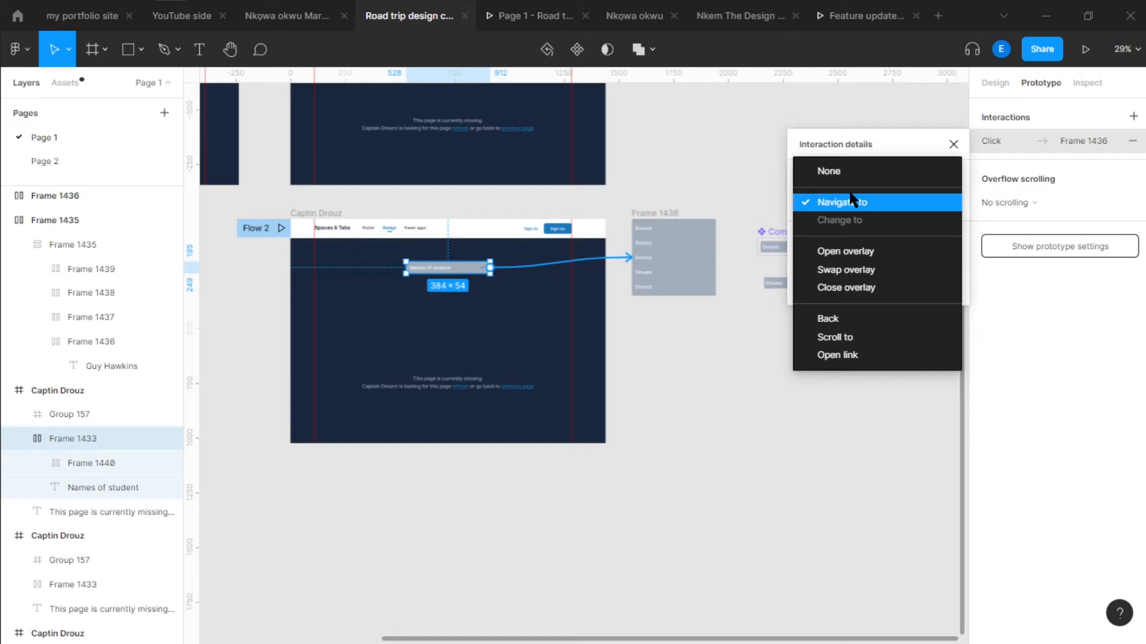
left_click(828, 251)
Move the manually positioned Frame 1436 overlay directly beneath the Names of student dropdown field
scroll(456, 286, "up", 5)
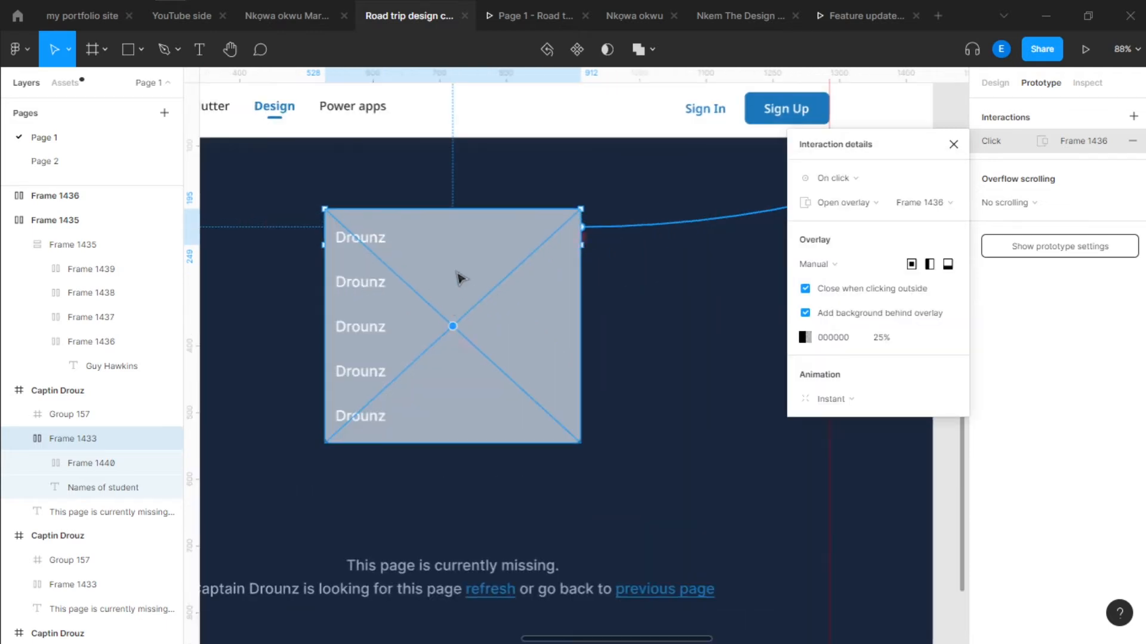
left_click_drag(460, 322, 457, 325)
scroll(451, 321, "down", 3)
left_click_drag(624, 365, 587, 369)
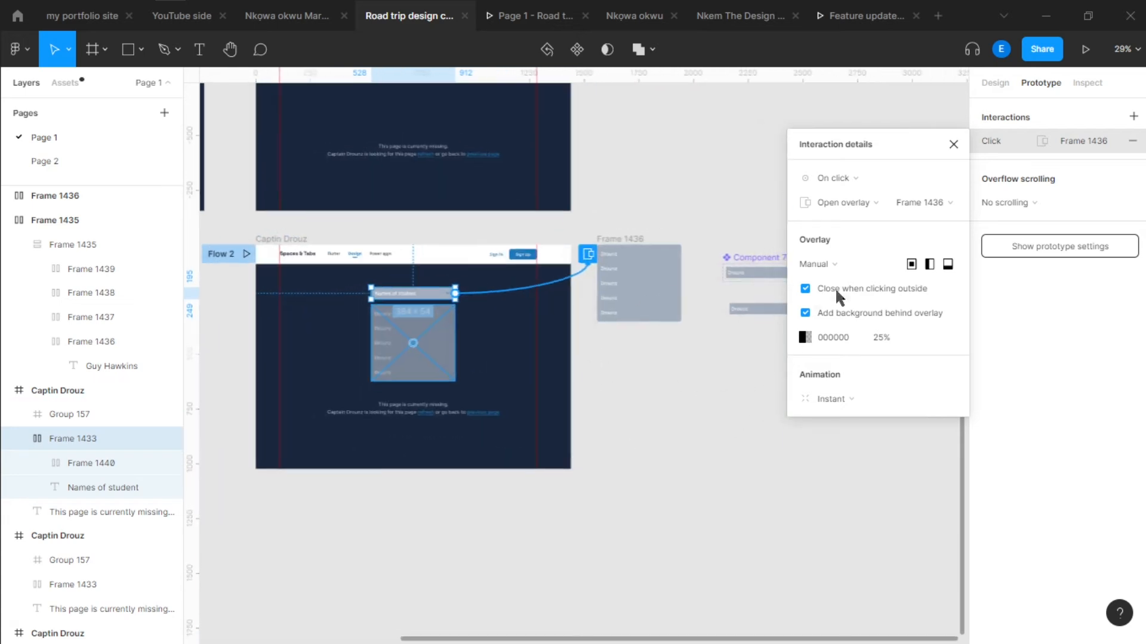
left_click(738, 426)
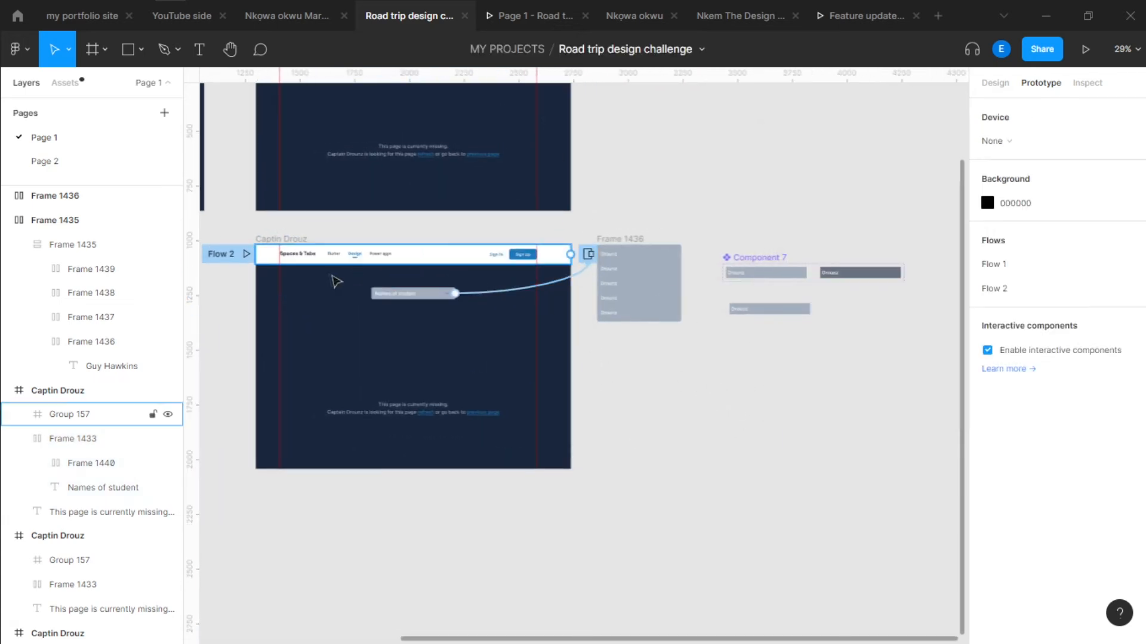
Preview Flow 2 and test opening and closing the Names of student dropdown list
left_click(249, 260)
left_click(246, 255)
left_click(816, 249)
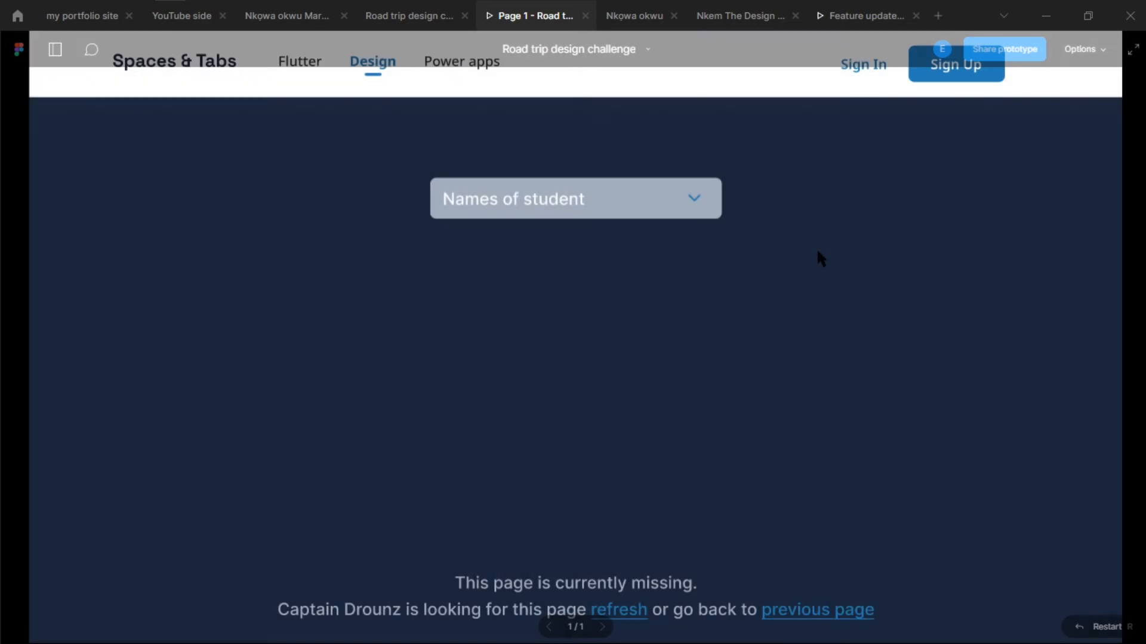
left_click(568, 206)
left_click(746, 278)
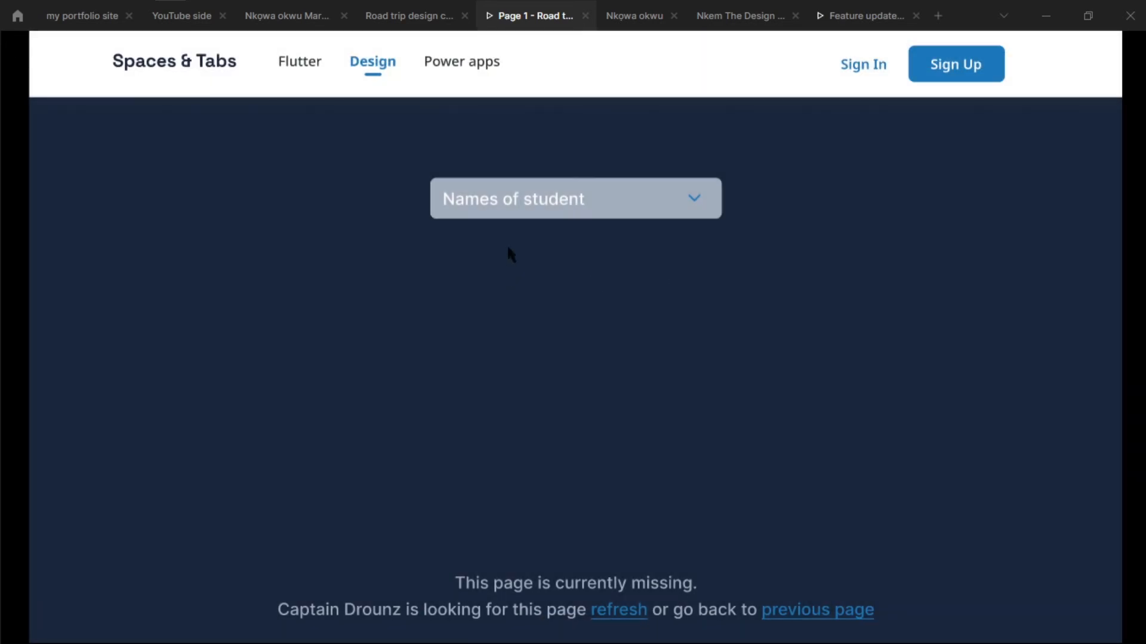
left_click(529, 210)
Inspect Frame 1436 and Component 7 in the design file, and retest closing and reopening the dropdown in the prototype
left_click(393, 24)
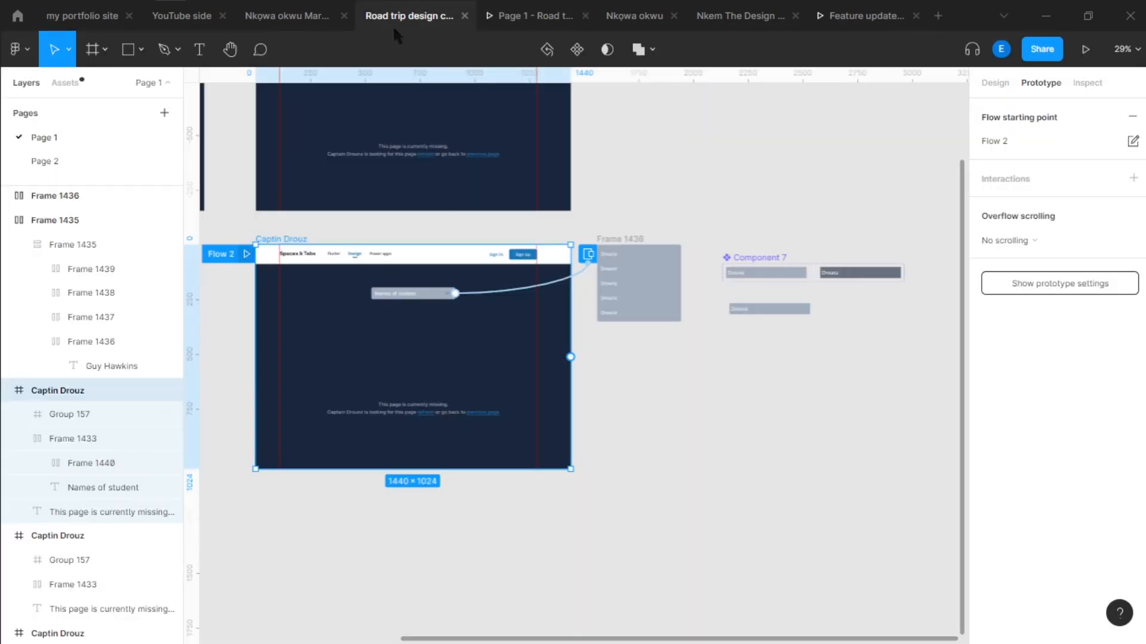
scroll(487, 302, "up", 2)
left_click_drag(792, 358, 438, 382)
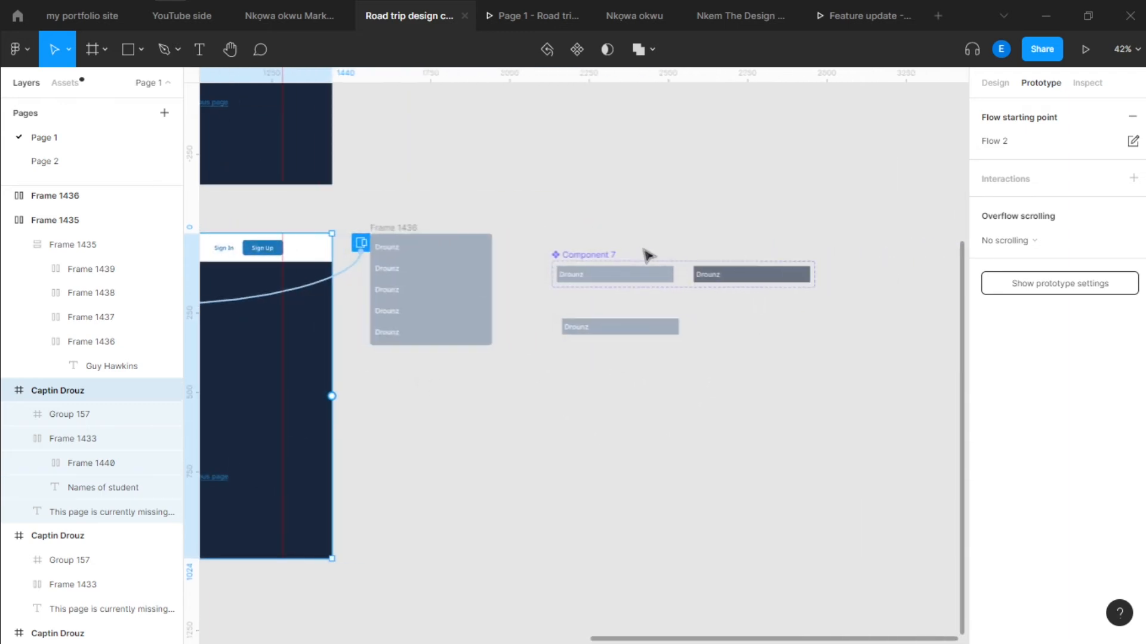
scroll(649, 259, "up", 3)
scroll(650, 263, "down", 2)
left_click(533, 16)
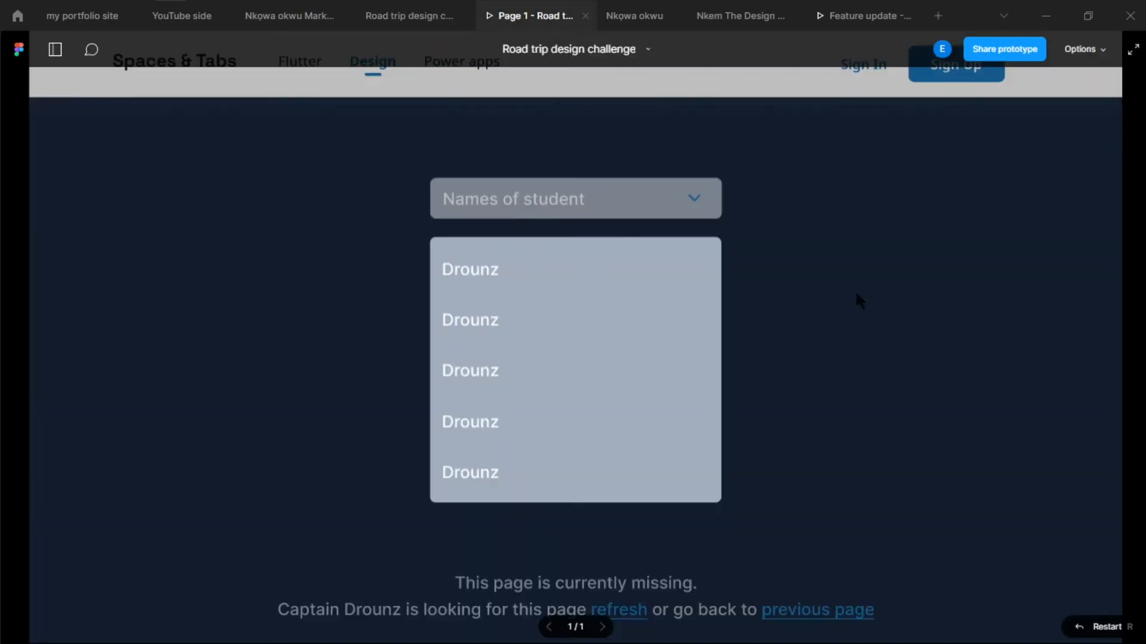
left_click(857, 298)
left_click(672, 193)
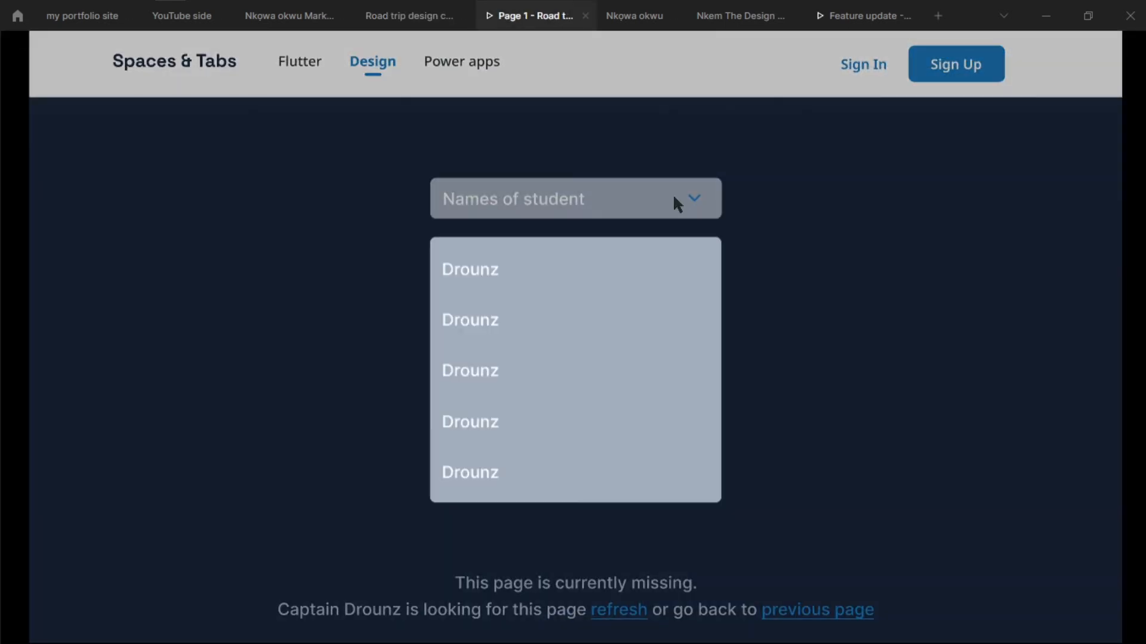
Return to the design file, add an interaction to Component 7's Hover=False variant and open its details
left_click(414, 21)
scroll(562, 310, "up", 2)
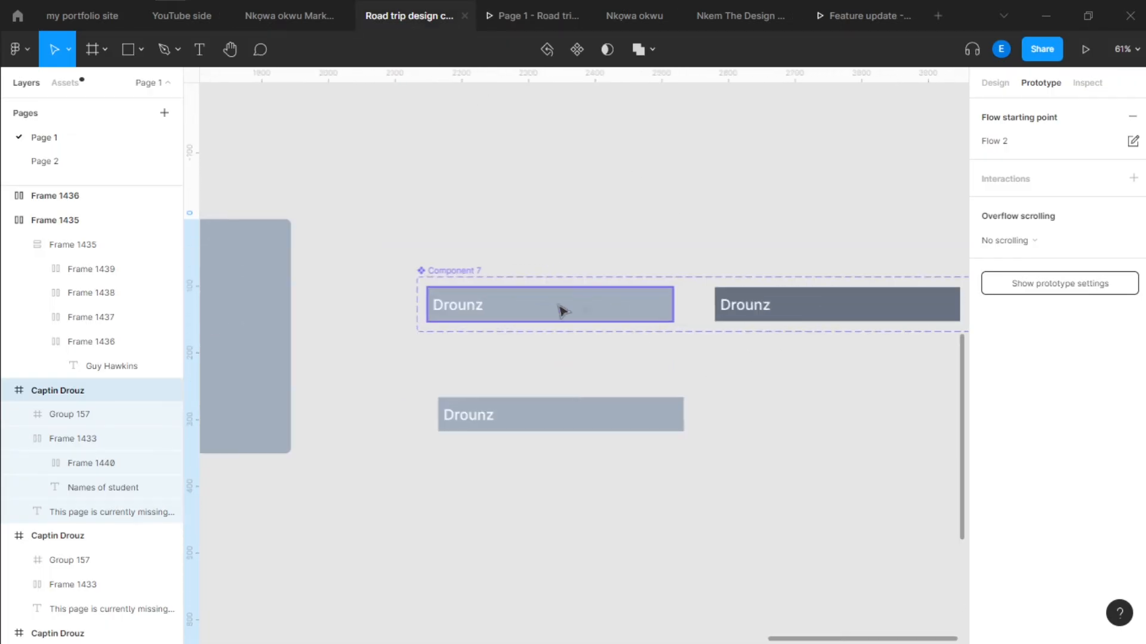
left_click(644, 304)
left_click_drag(737, 359, 651, 357)
left_click(699, 352)
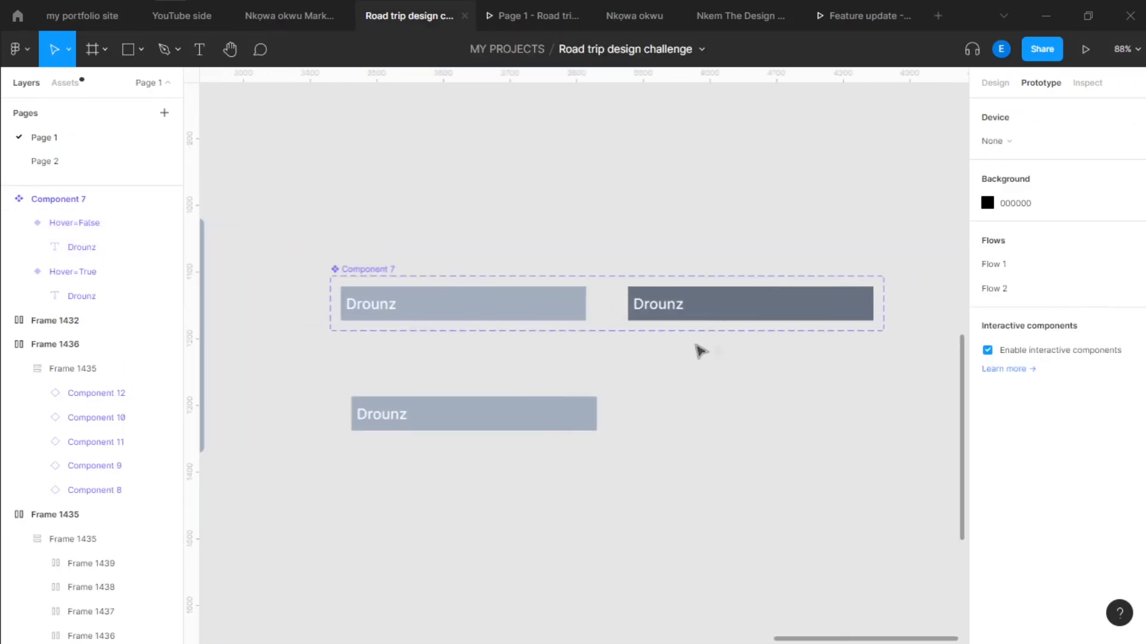
left_click(363, 269)
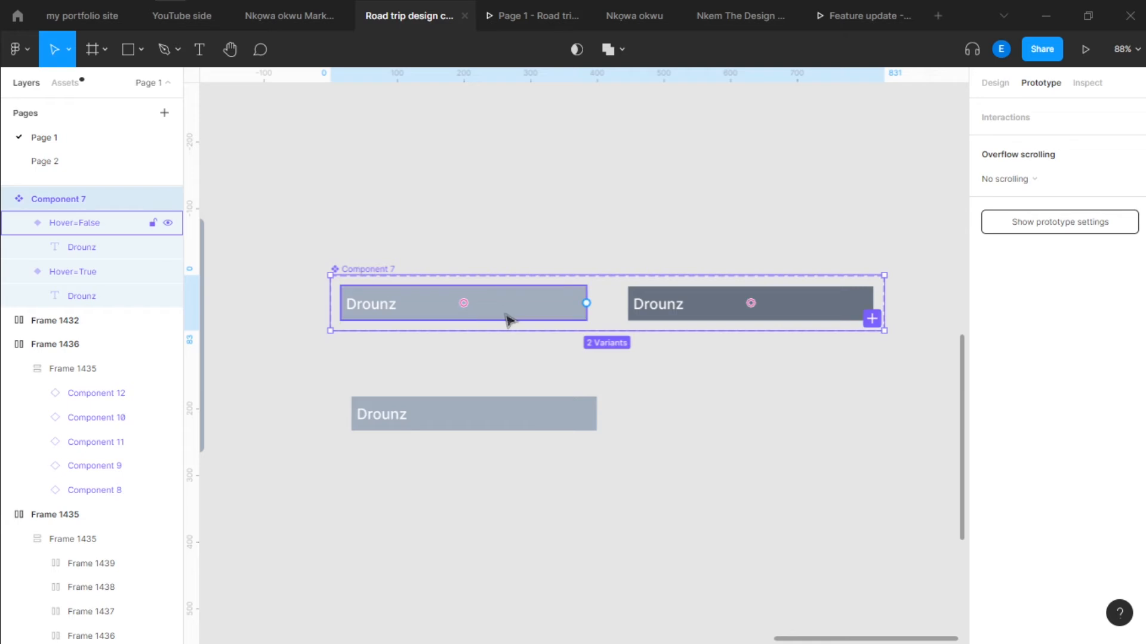
left_click(486, 315)
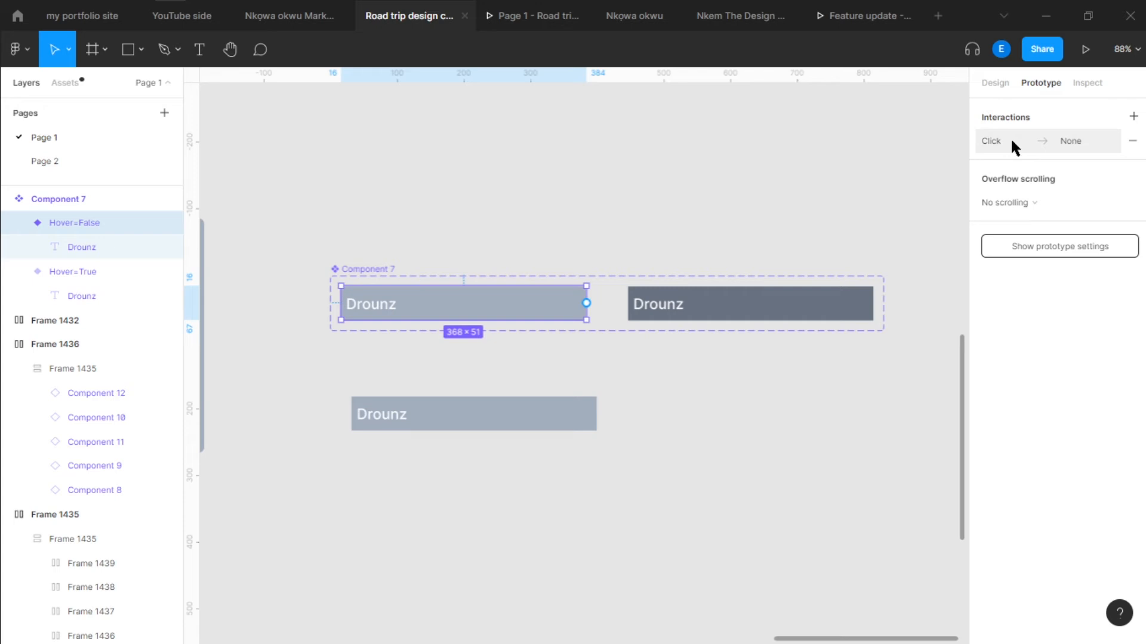
left_click(1057, 144)
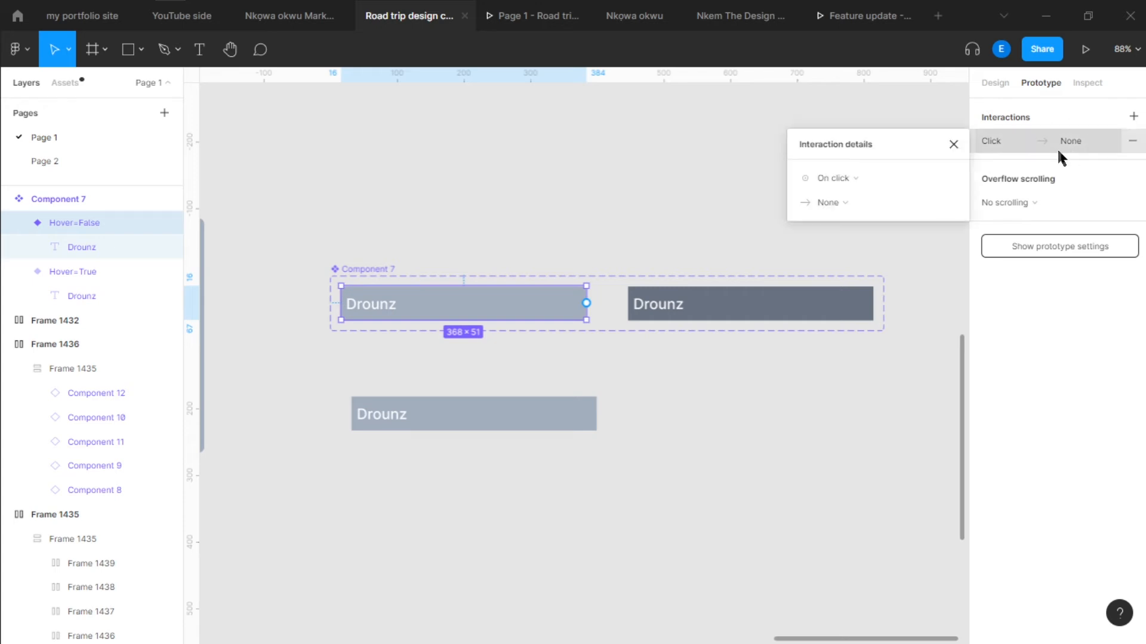
Set the Hover=False variant's interaction to While hovering, Change to, with the Hover property switched on
left_click(818, 177)
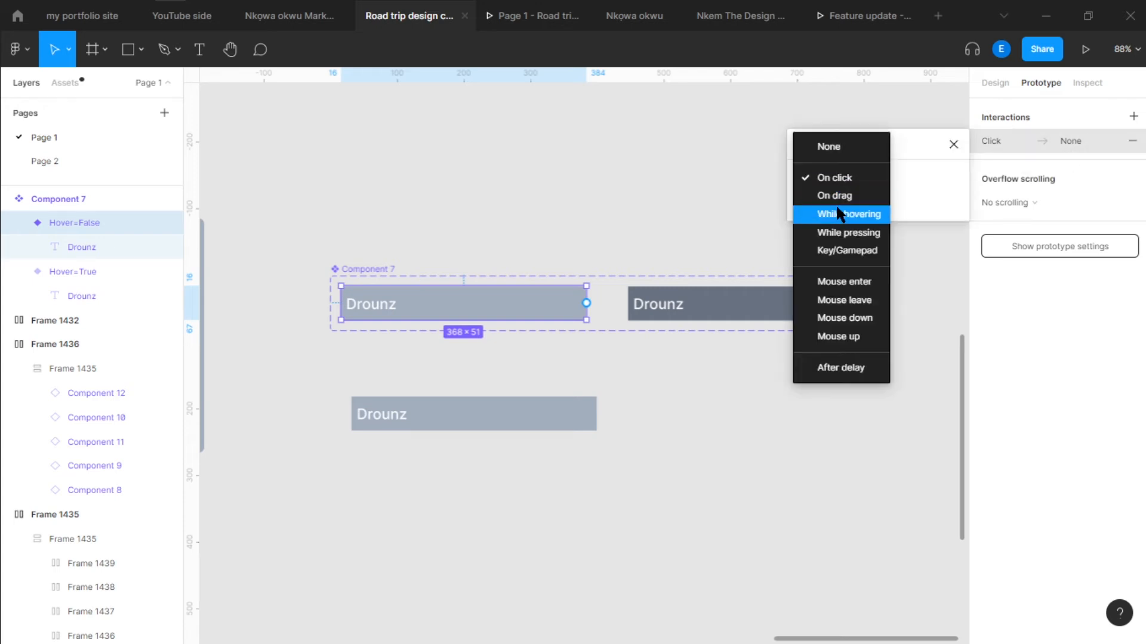
left_click(837, 209)
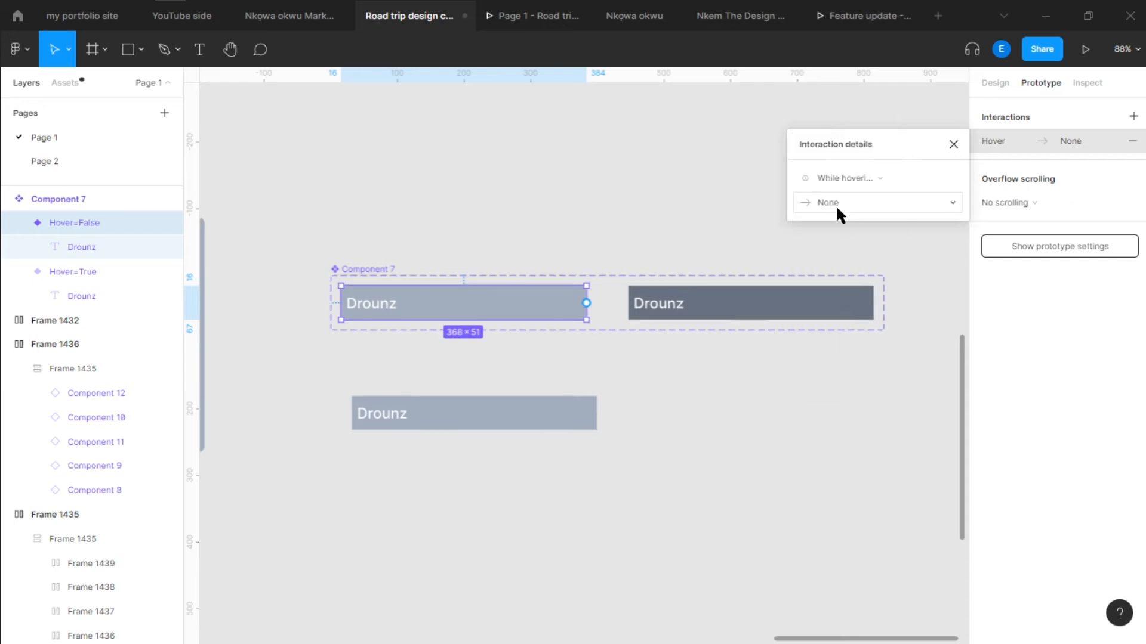
left_click(837, 206)
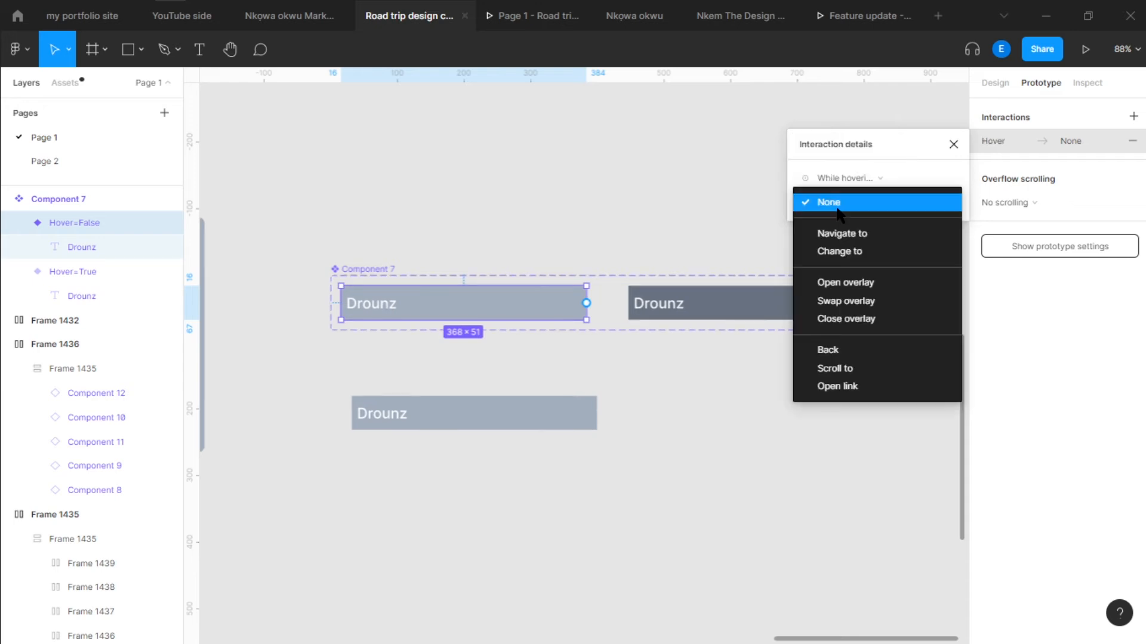
left_click(846, 256)
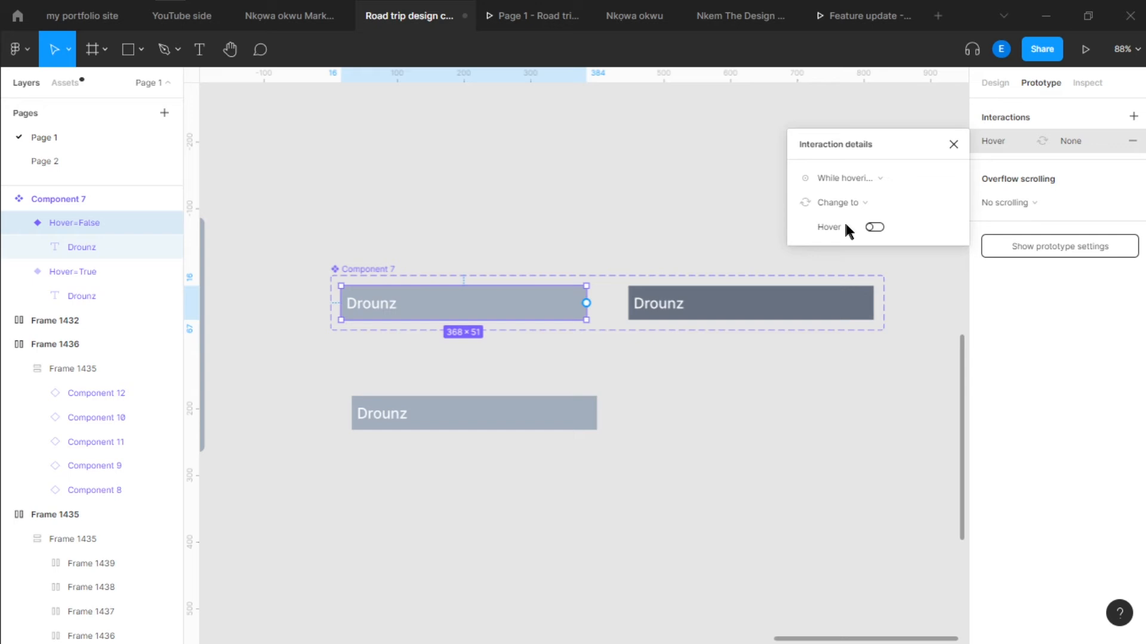
left_click(877, 227)
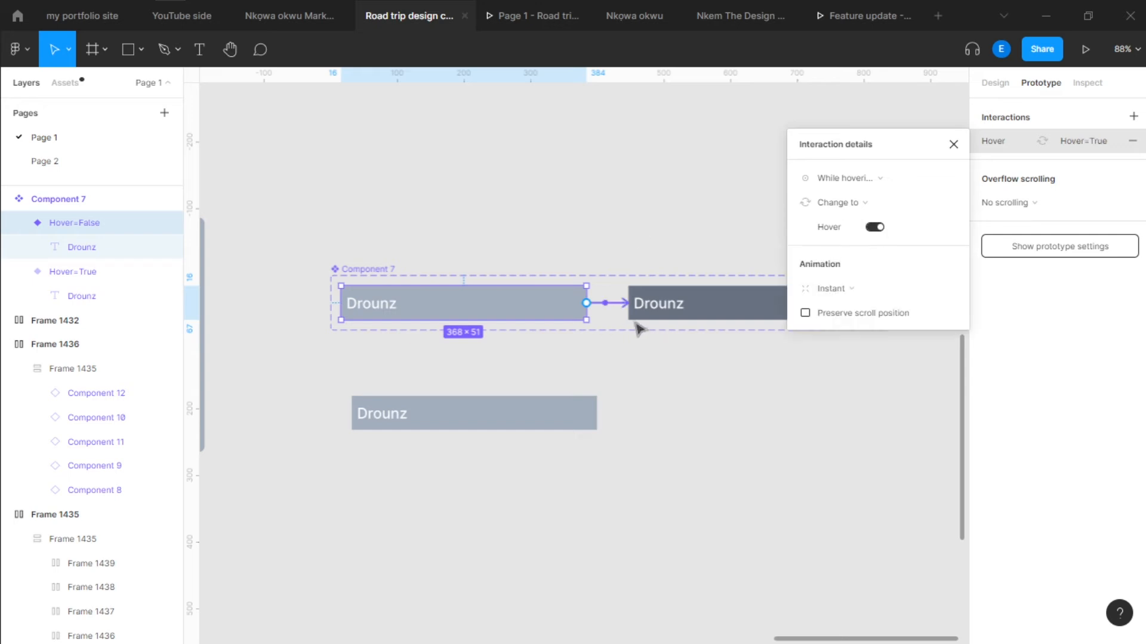
scroll(627, 316, "up", 5, "ctrl")
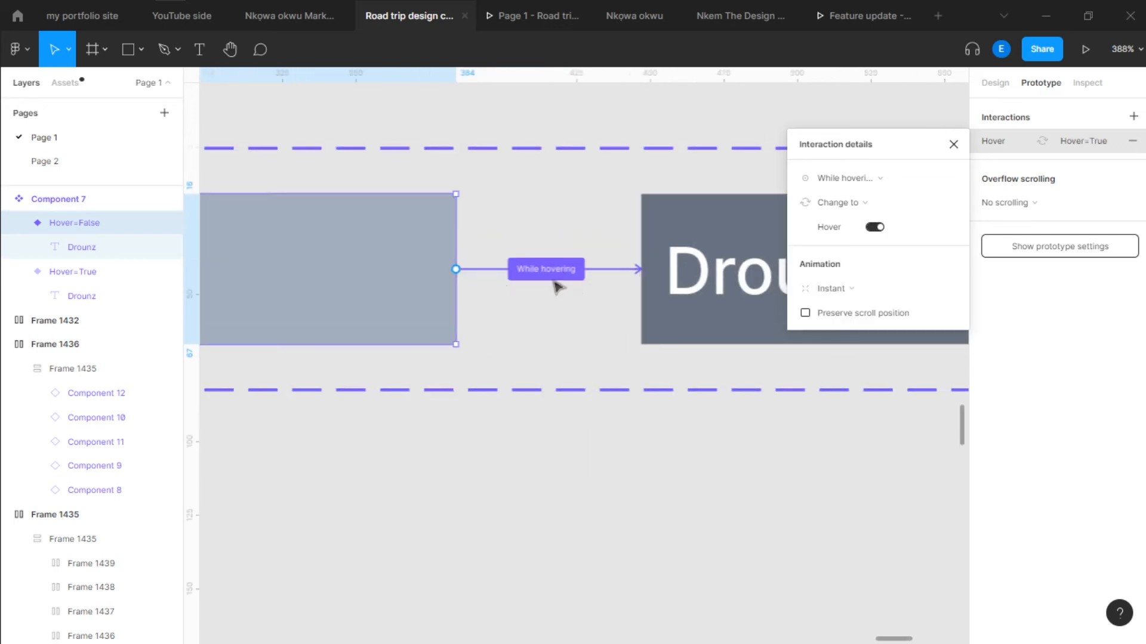
scroll(564, 271, "down", 2, "ctrl")
left_click(567, 413)
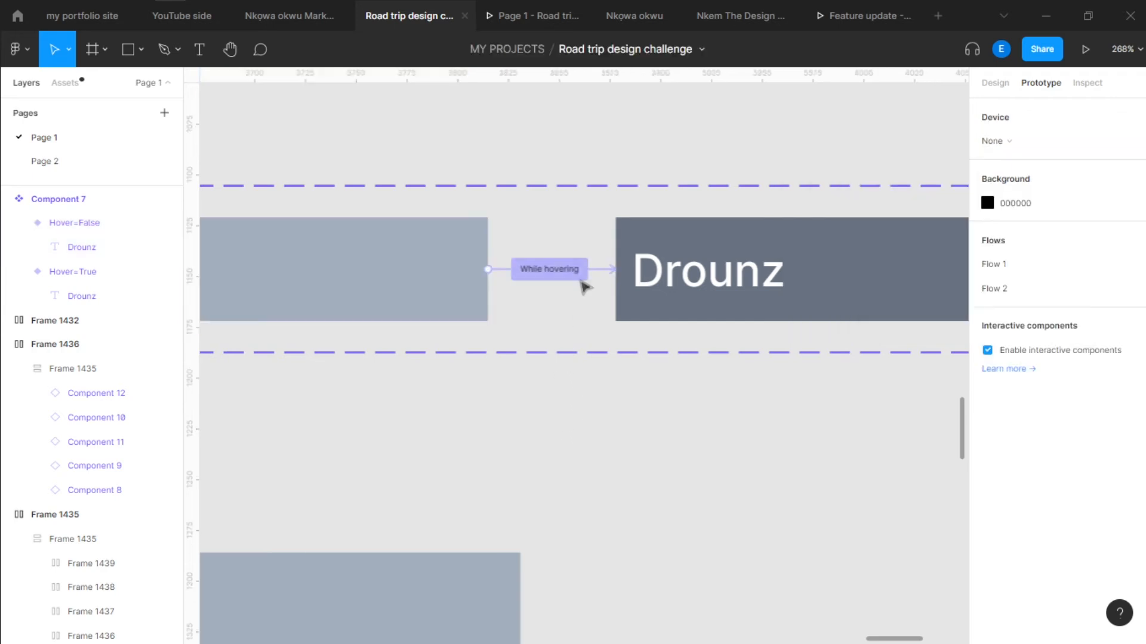
Try Smart animate on the While hovering interaction and settle on Dissolve as its animation
scroll(583, 281, "down", 2, "ctrl")
left_click(552, 269)
left_click(824, 284)
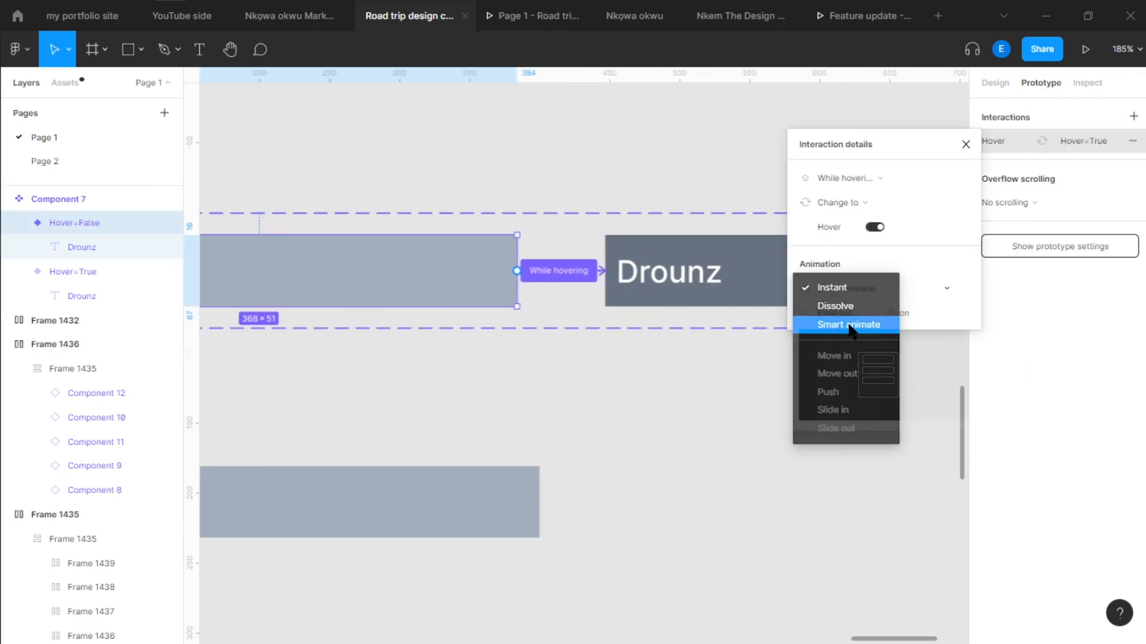
left_click(847, 324)
left_click(860, 289)
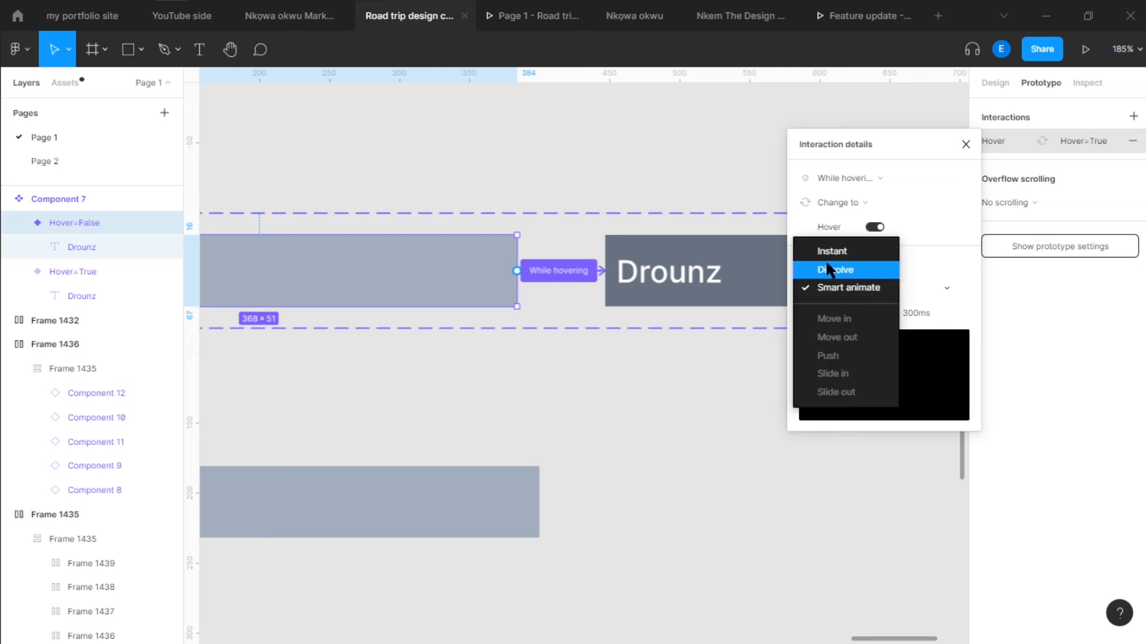
left_click(830, 270)
left_click(605, 451)
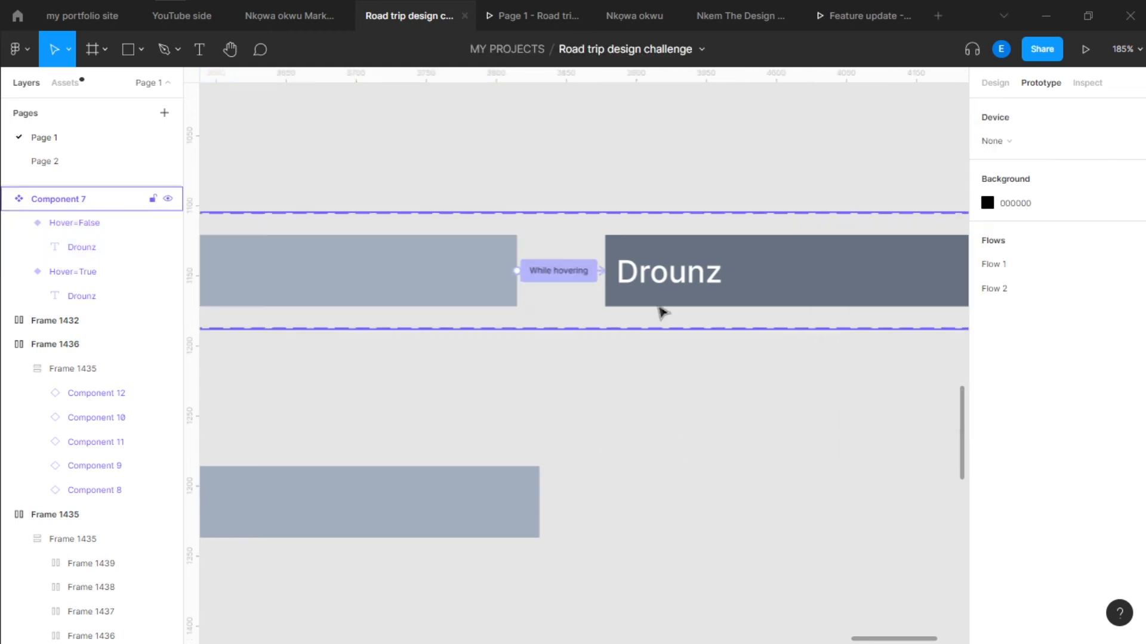
Set the duration of the hover interaction's Dissolve animation to 12 ms
scroll(661, 306, "down", 3)
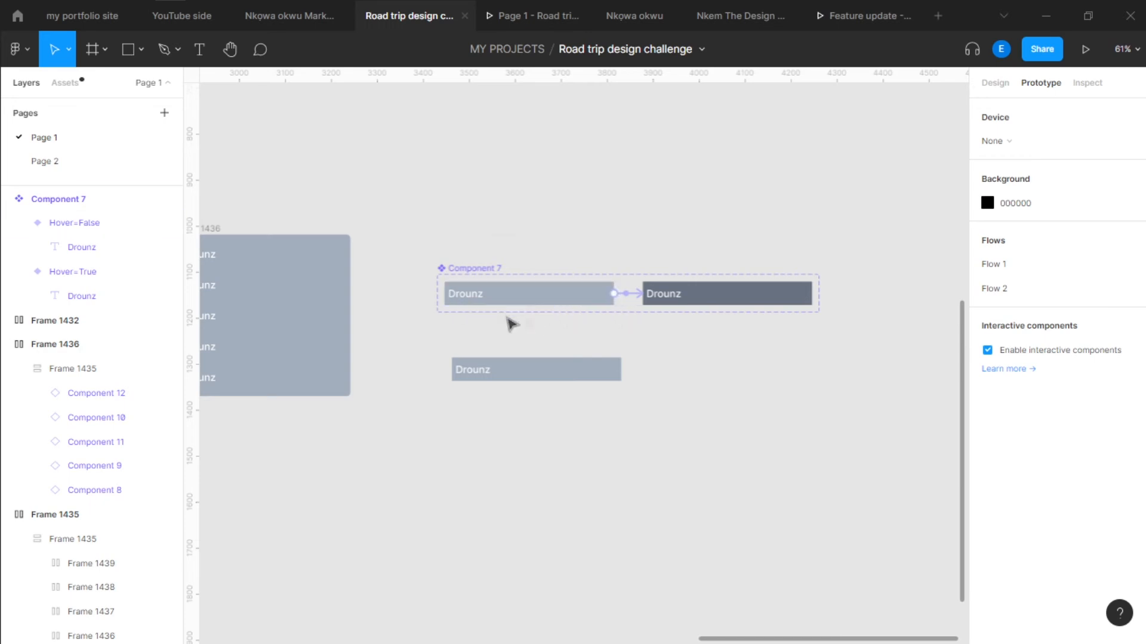
left_click(634, 294)
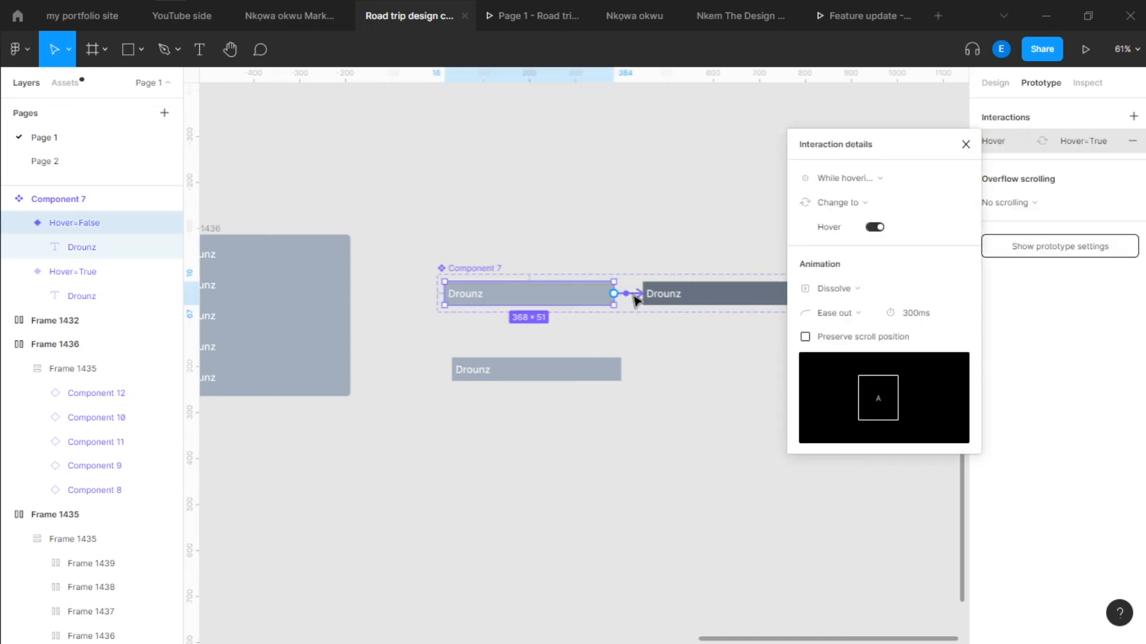
left_click(911, 313)
type("12")
key("Return")
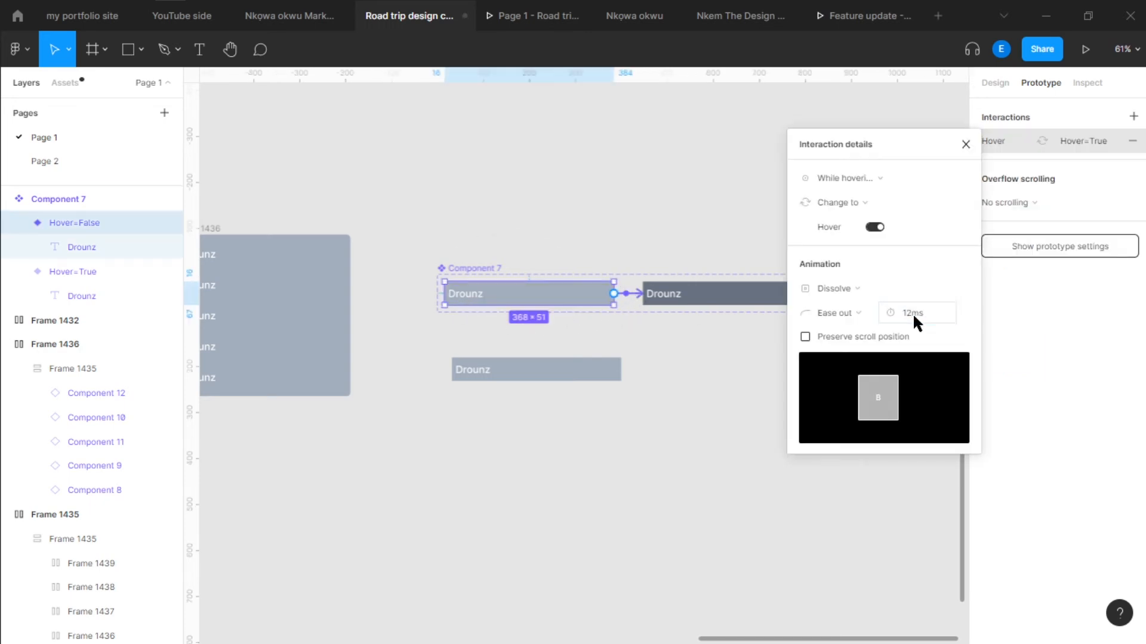
left_click(678, 396)
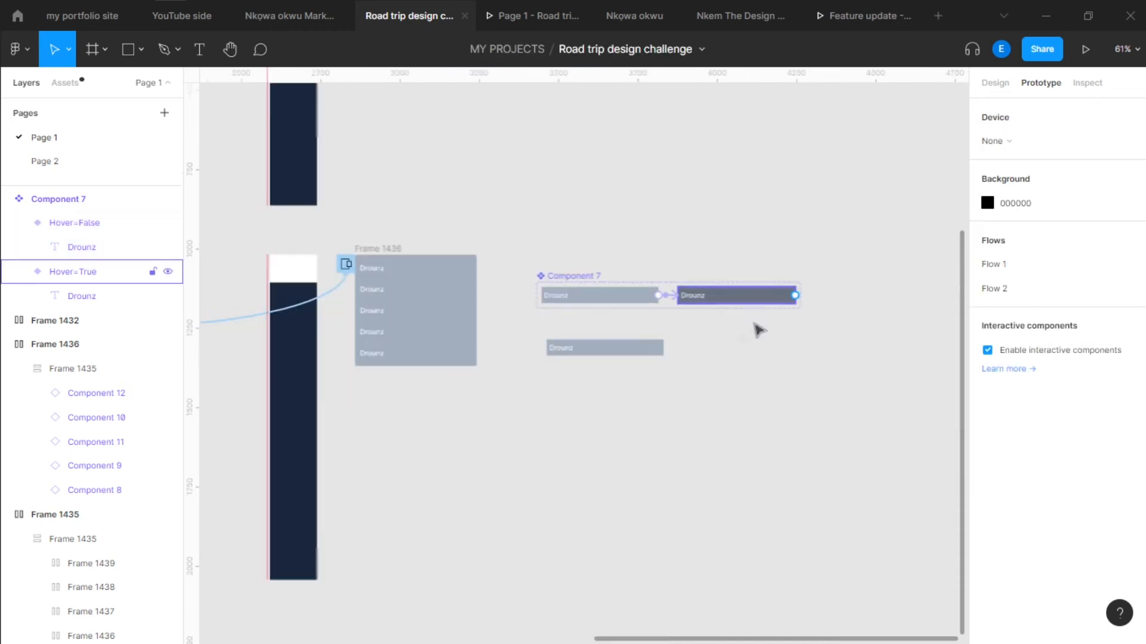
Open the prototype preview and test the hover effect on the dropdown's list items
scroll(764, 305, "down", 5)
left_click(532, 16)
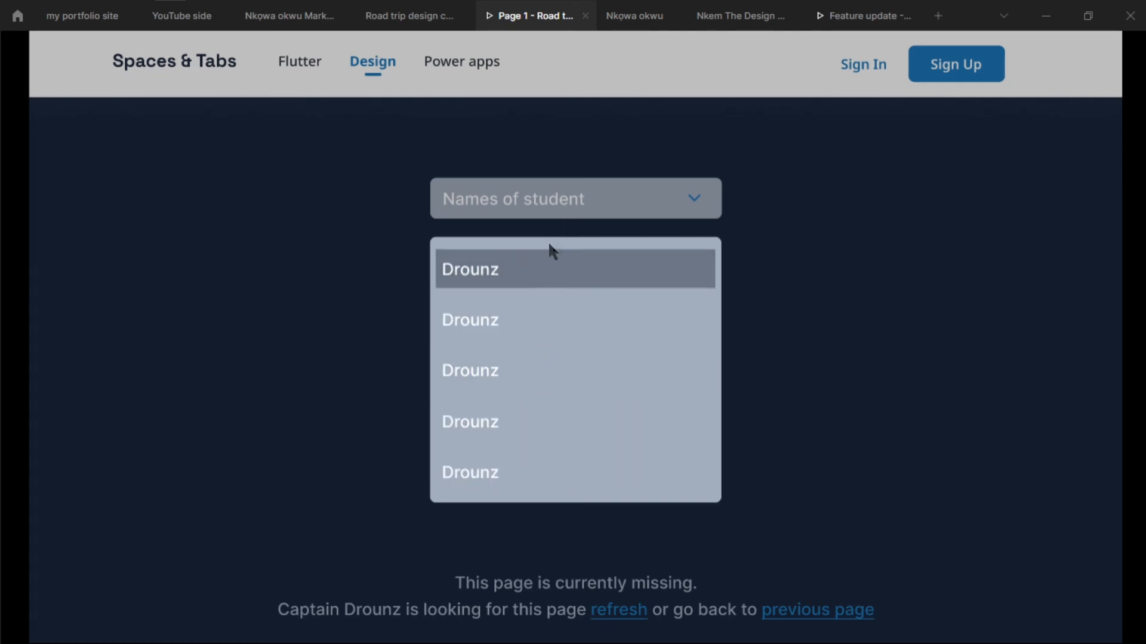
left_click(659, 216)
left_click(718, 200)
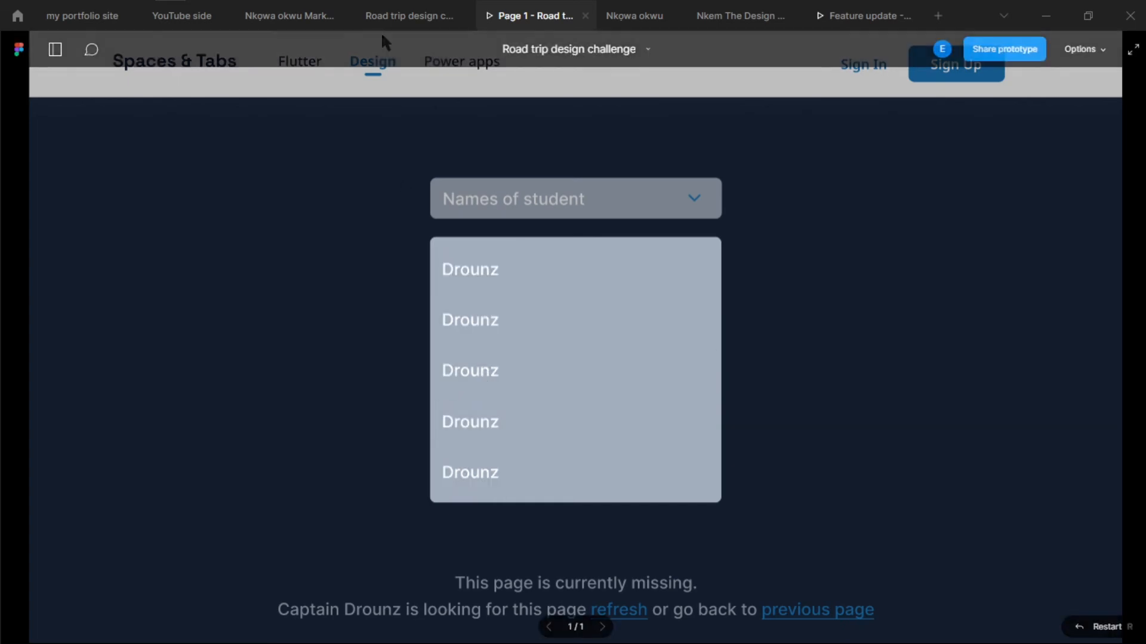
Return to the design file and replace the first list item's text in Frame 1436 with a student's name
left_click(394, 16)
scroll(492, 286, "up", 6)
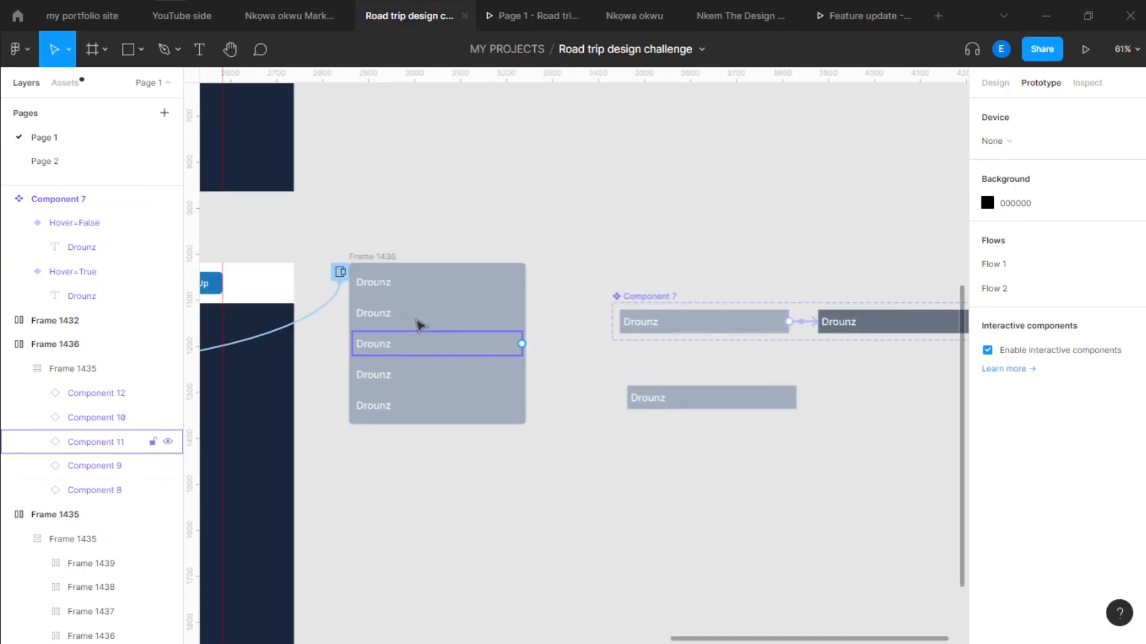
left_click(501, 293)
scroll(534, 294, "up", 6)
double_click(525, 291)
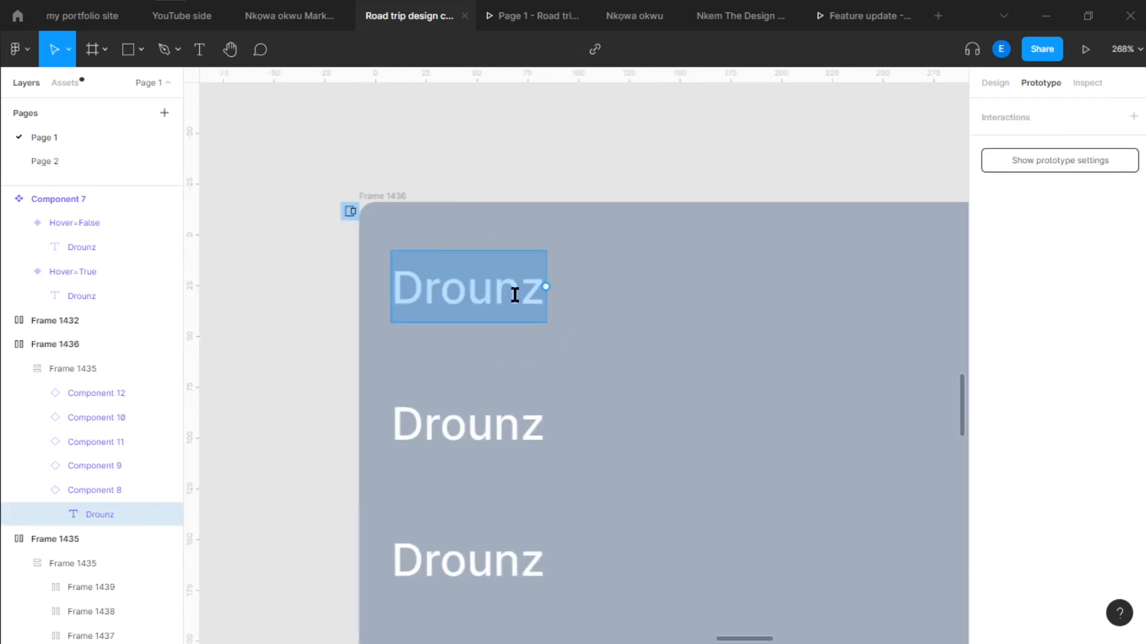
type("Mandy")
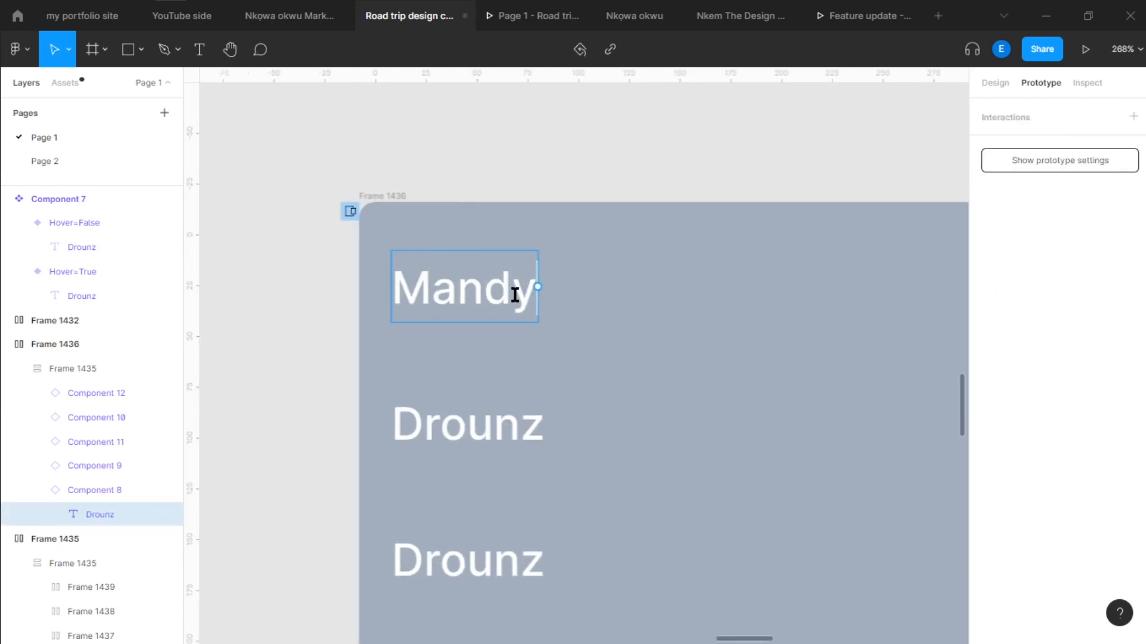
Replace the text of the second and third list items in Frame 1436 with two different student names
double_click(471, 418)
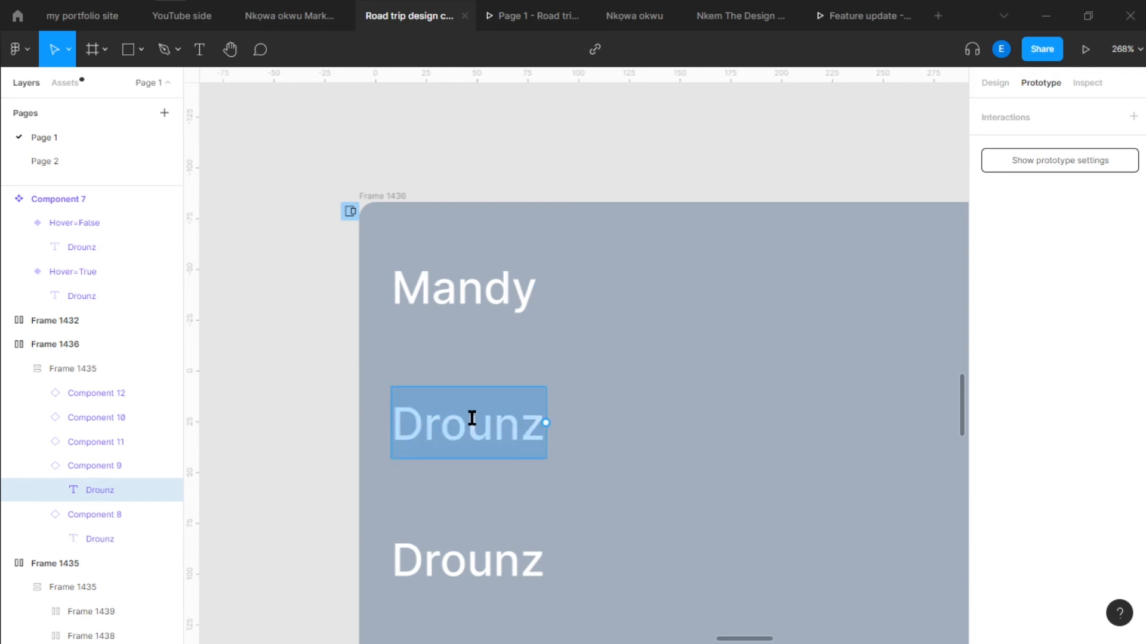
type("Liz")
double_click(453, 564)
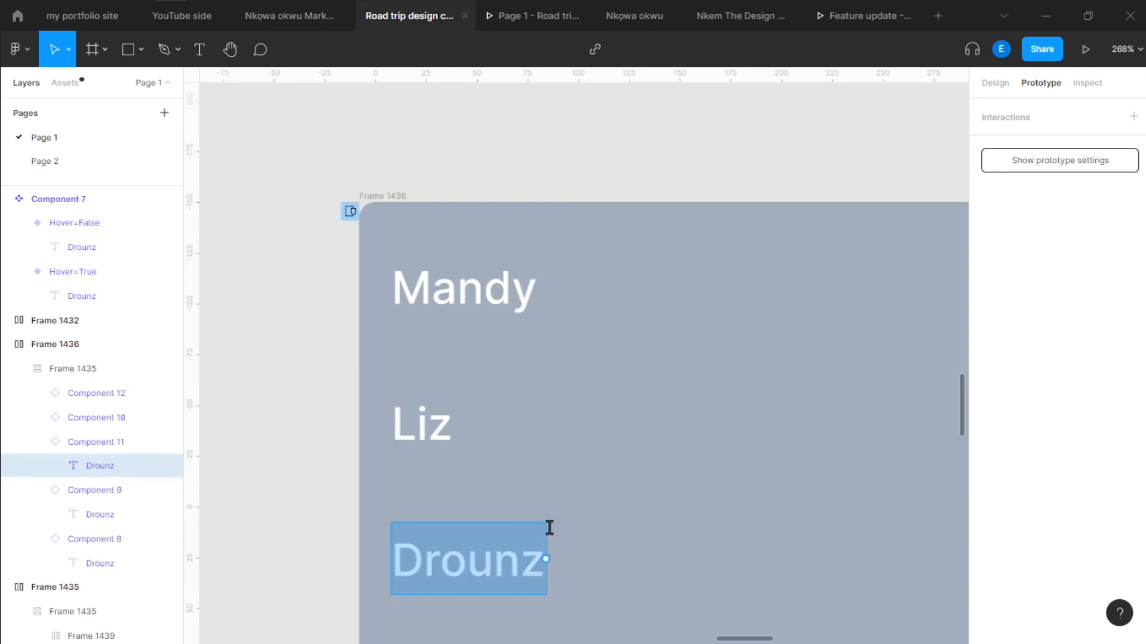
scroll(596, 336, "down", 3)
type("Msvic")
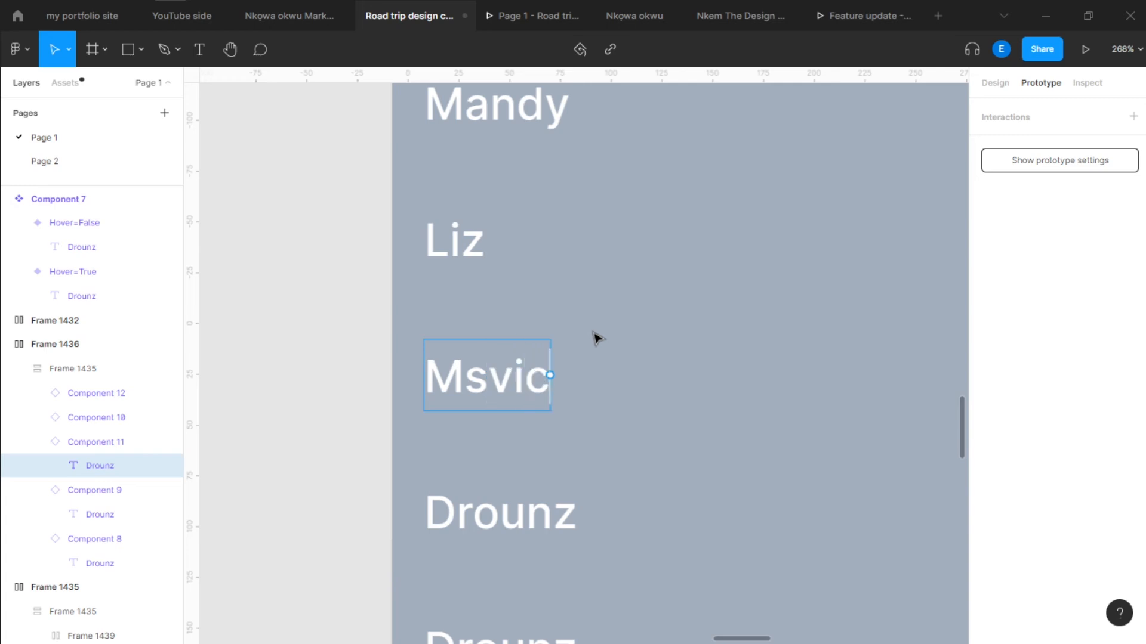
type("k")
Change the fourth list item's text to "Wages of sin" and the fifth's to another student name
scroll(596, 334, "down", 3)
double_click(560, 459)
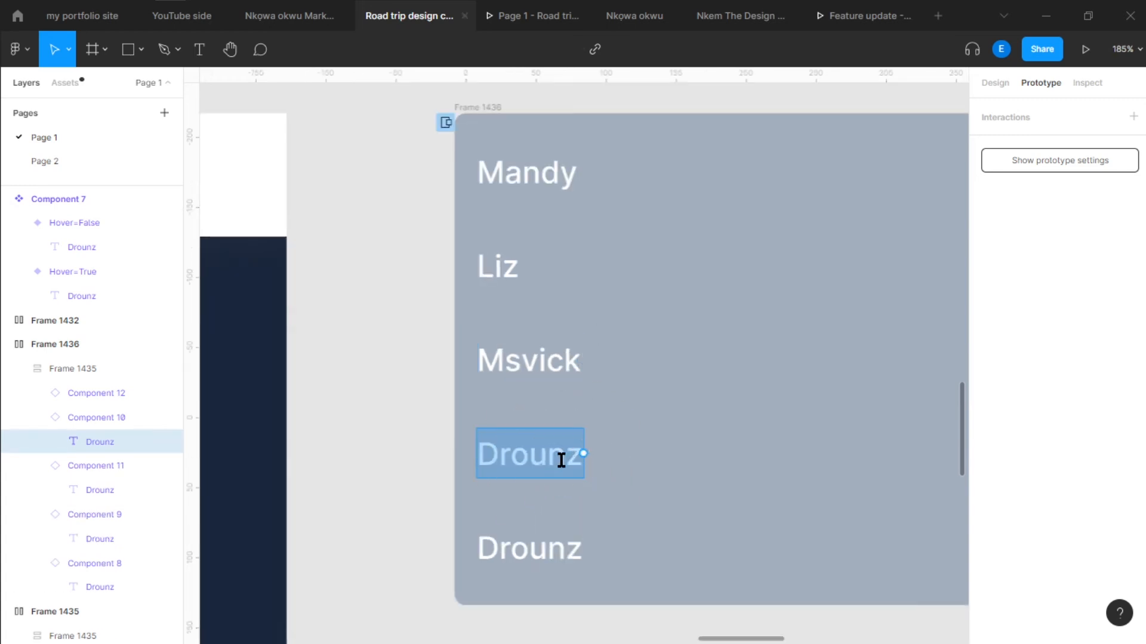
type("Wages o")
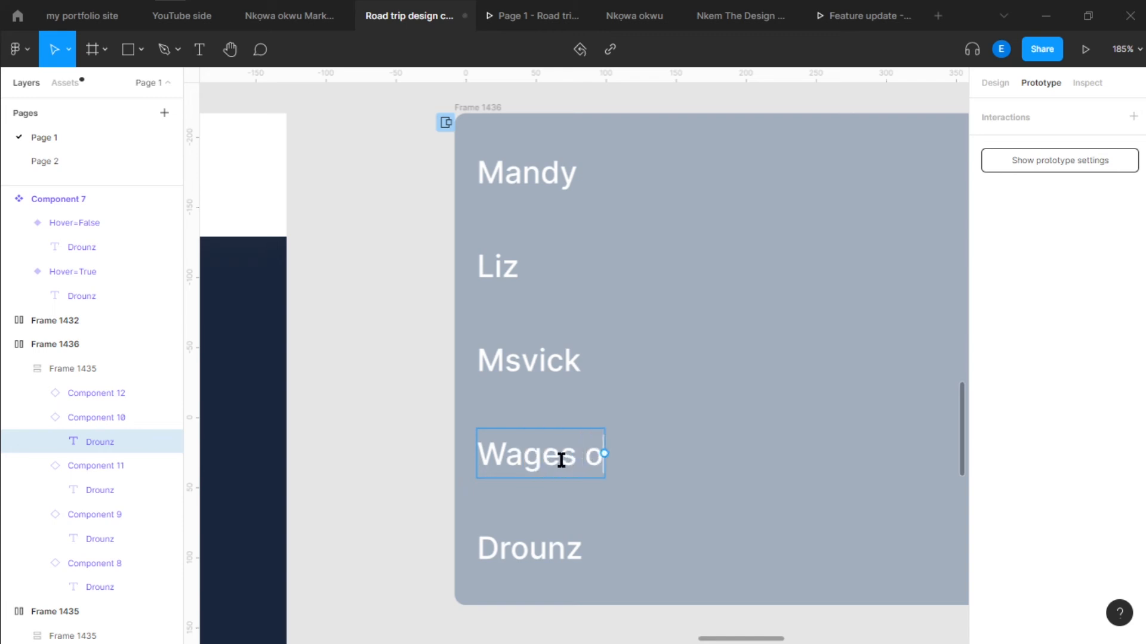
type("f sin")
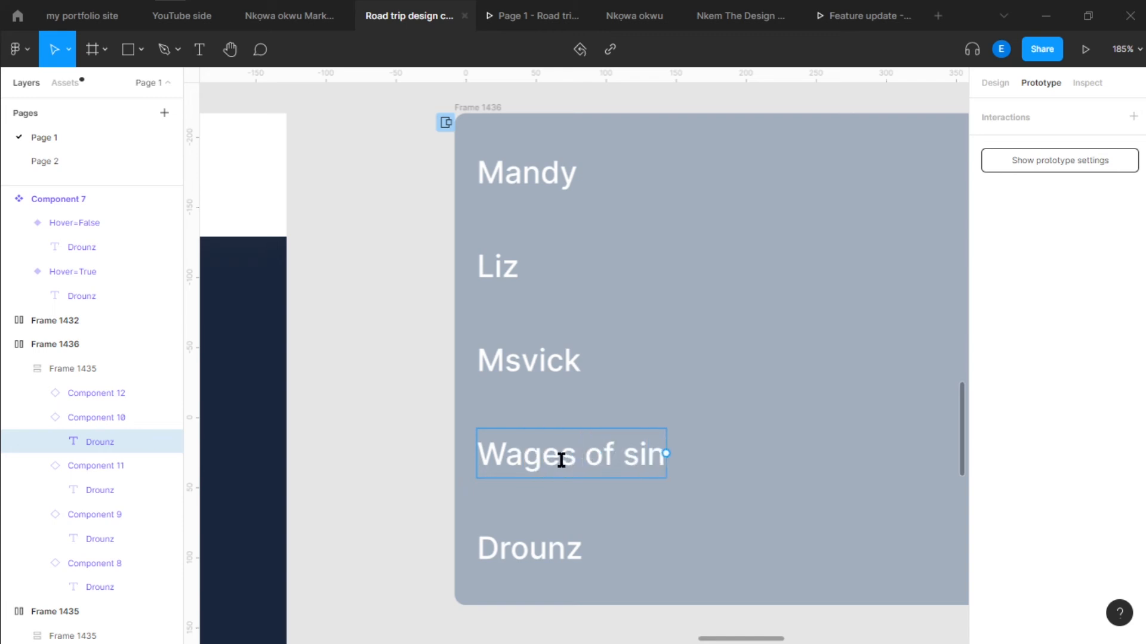
double_click(529, 550)
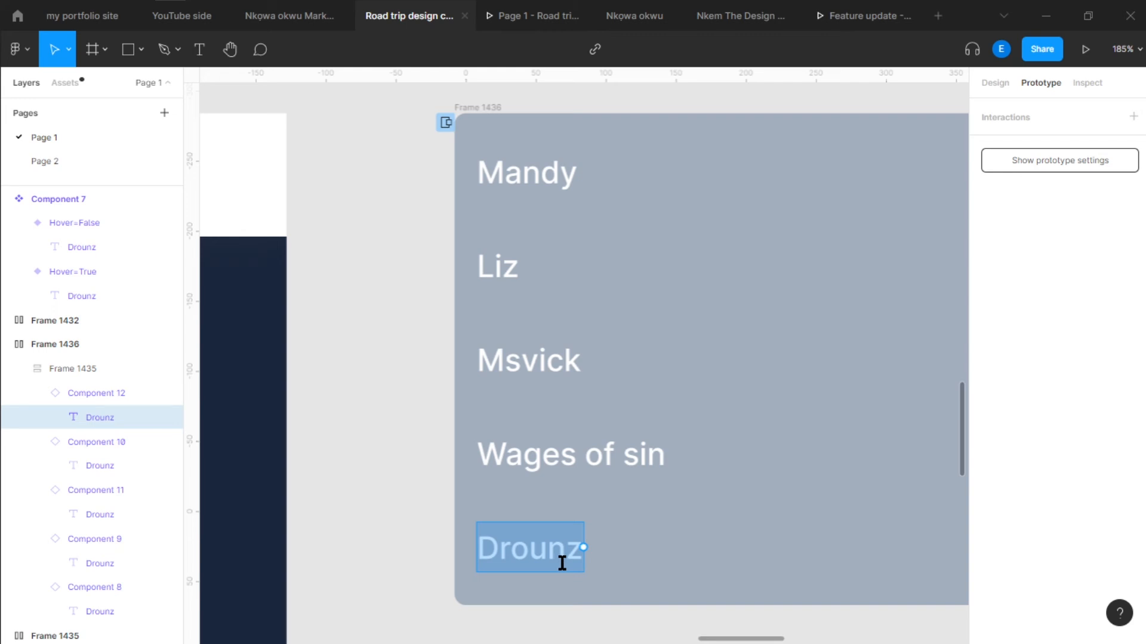
type("King")
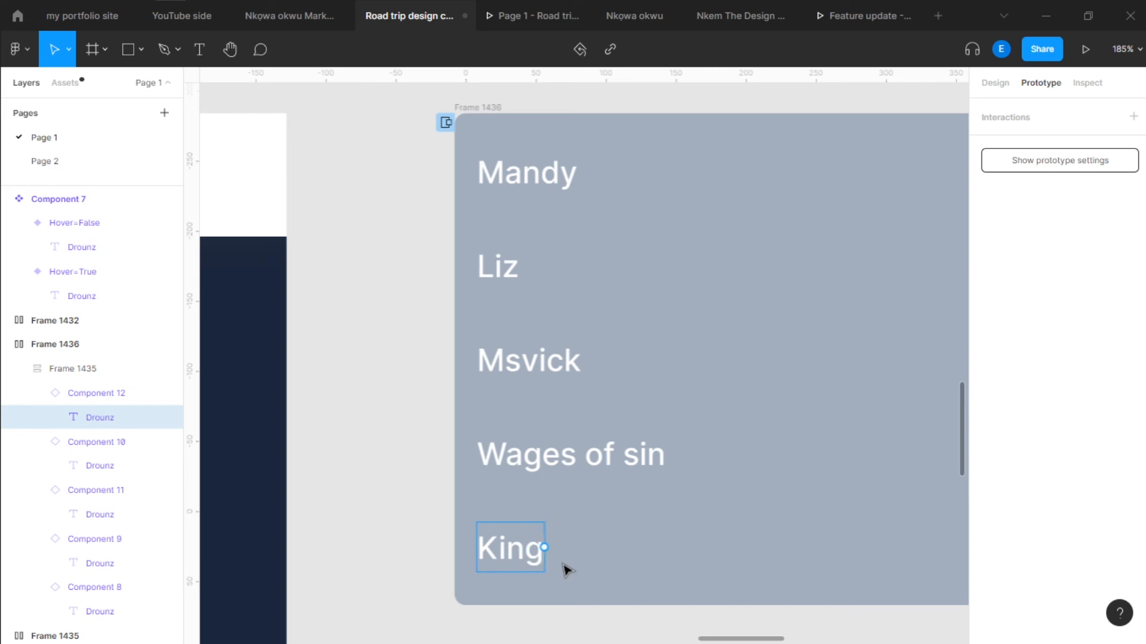
type(" David")
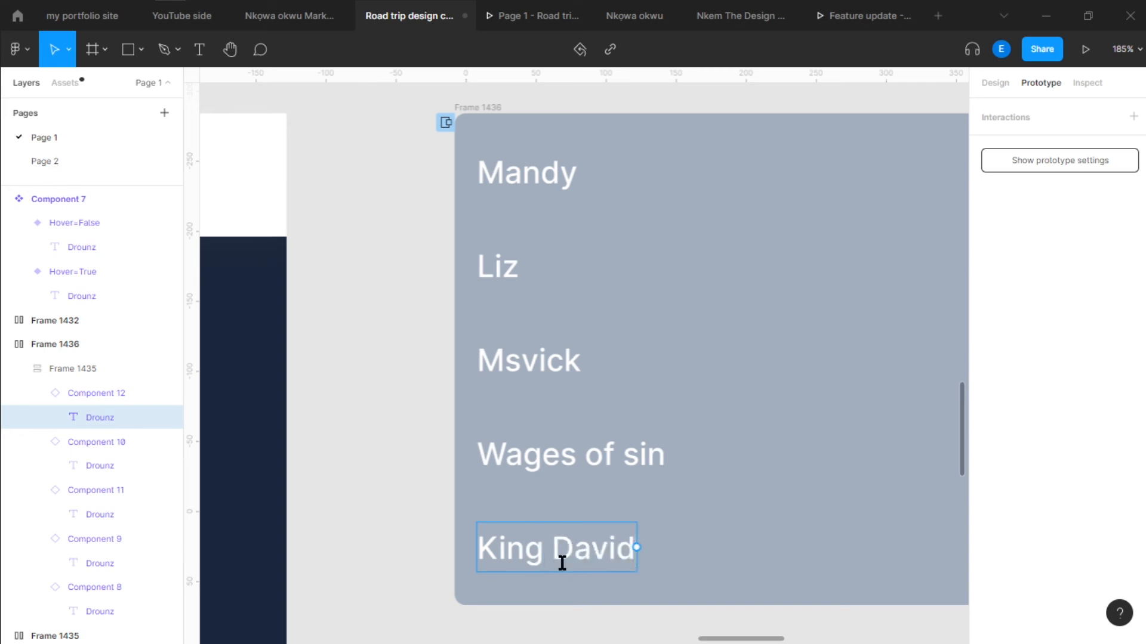
left_click(334, 381)
Switch to the prototype preview and check the hover effect on the renamed list items
scroll(424, 359, "down", 2)
left_click_drag(712, 601, 614, 500)
left_click(806, 386)
scroll(807, 386, "down", 4)
left_click_drag(806, 386, 696, 426)
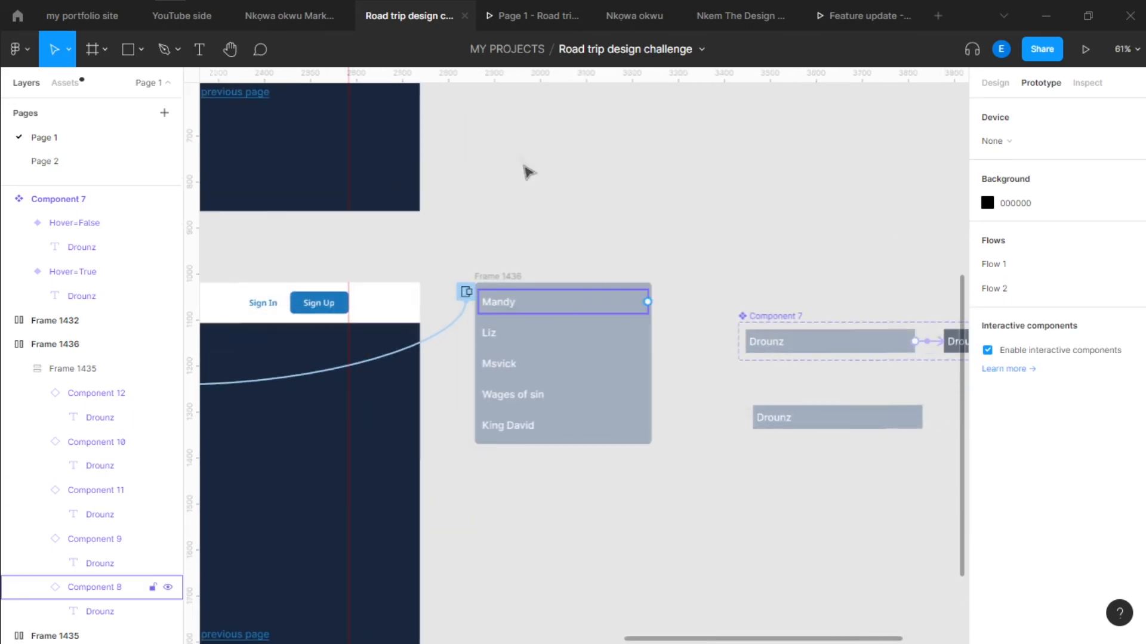
left_click(522, 20)
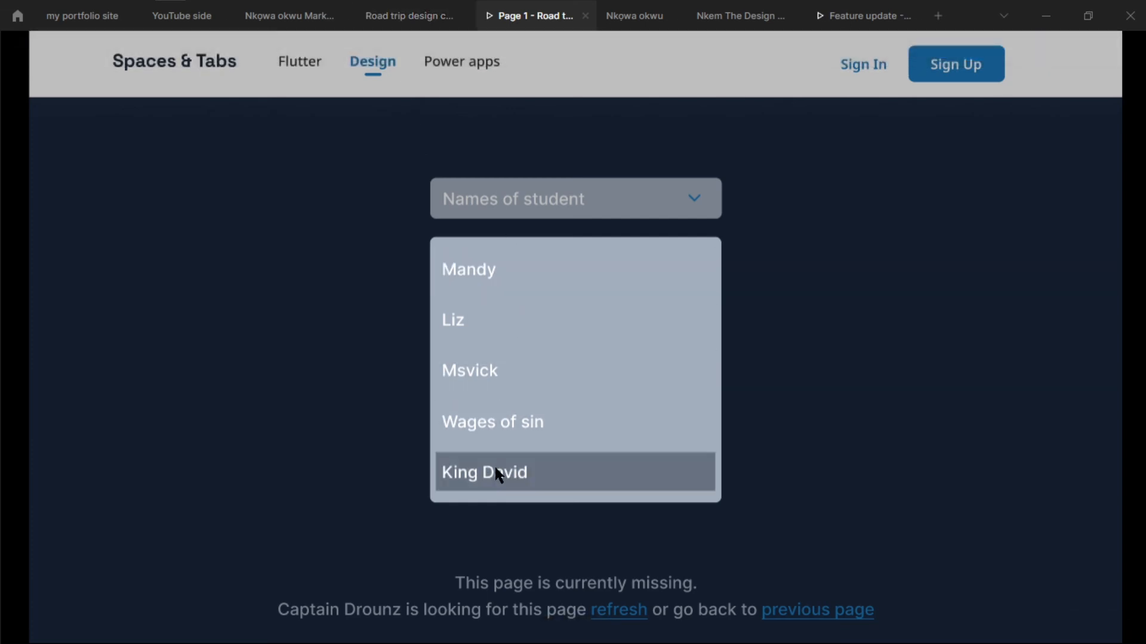
Review Component 7's hover connection and its spare instance in the design file, and retest the list in the prototype preview
left_click(409, 15)
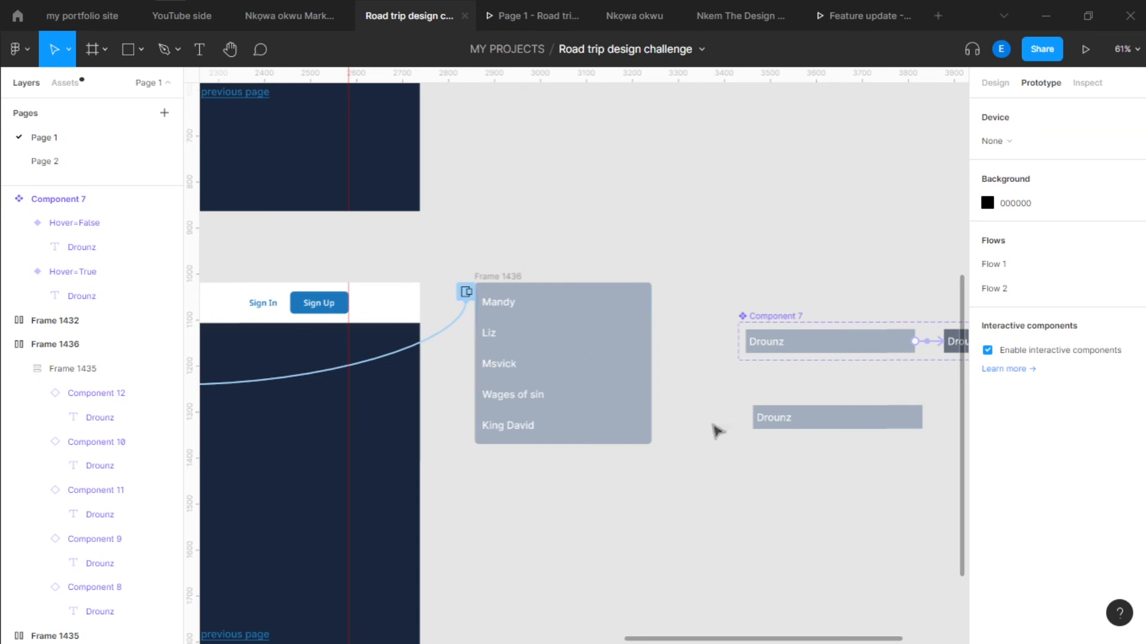
scroll(543, 412, "right", 3)
scroll(686, 410, "right", 1)
left_click(686, 410)
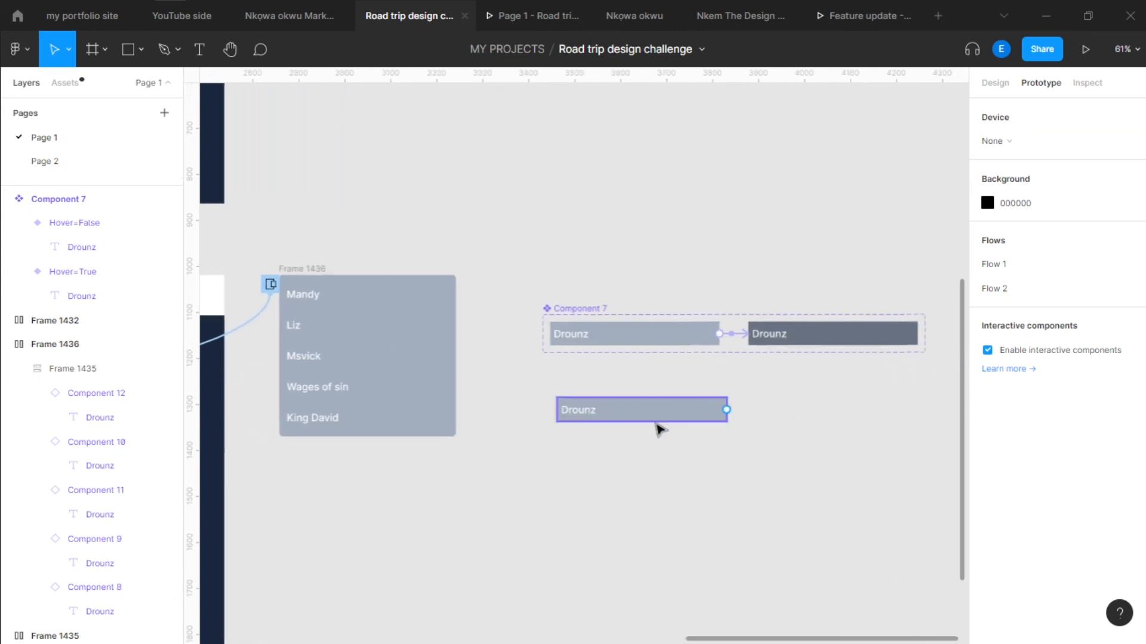
left_click(737, 334)
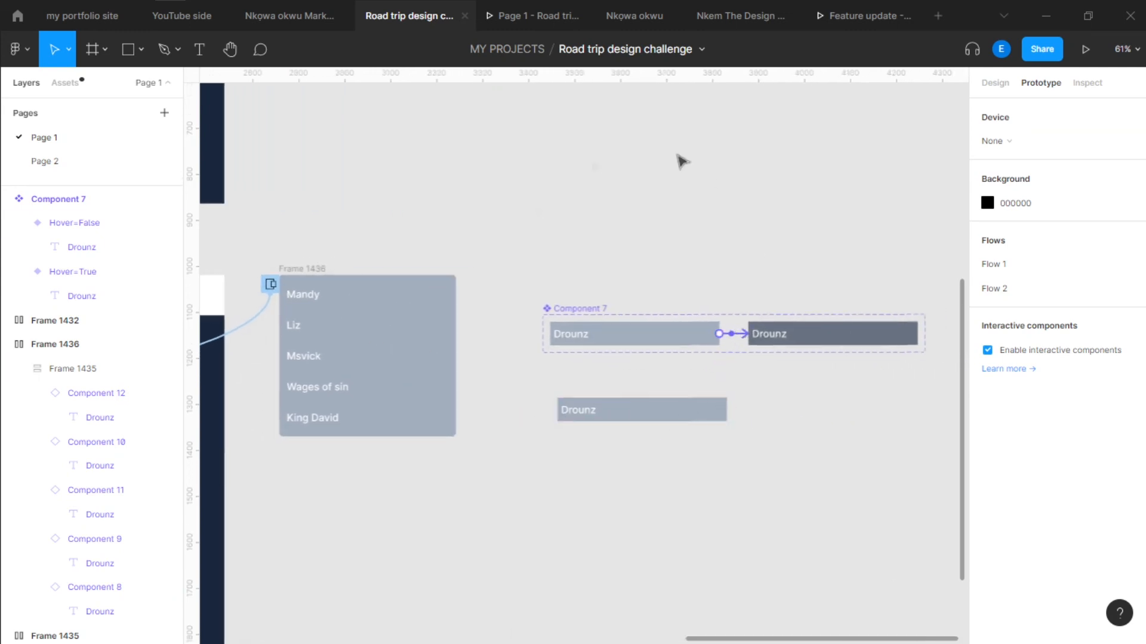
scroll(619, 258, "left", 2)
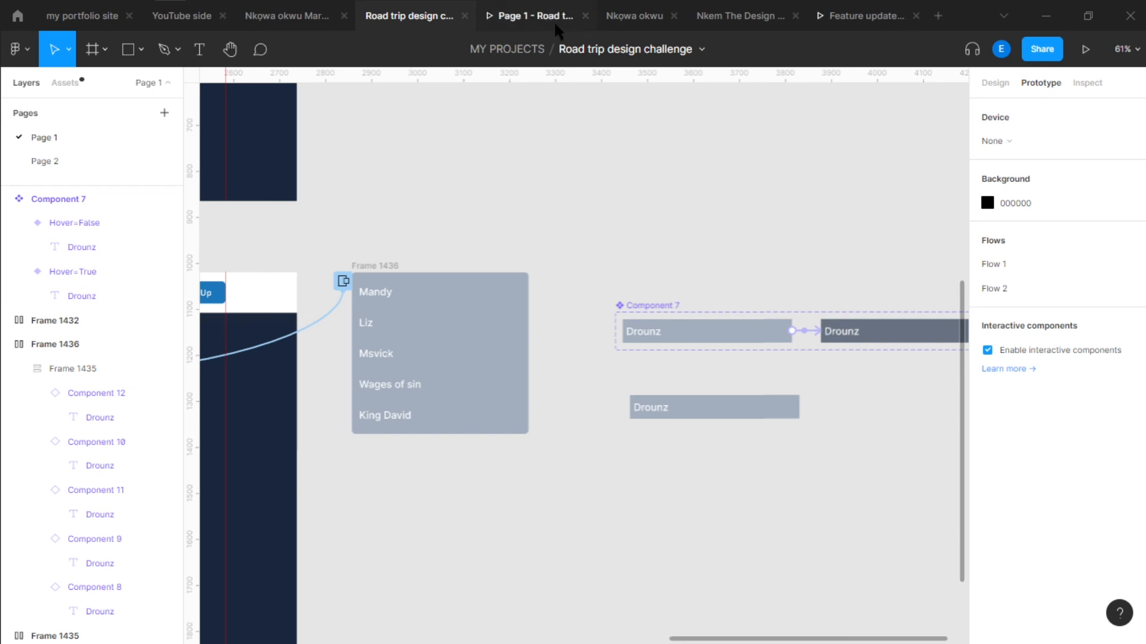
left_click(531, 16)
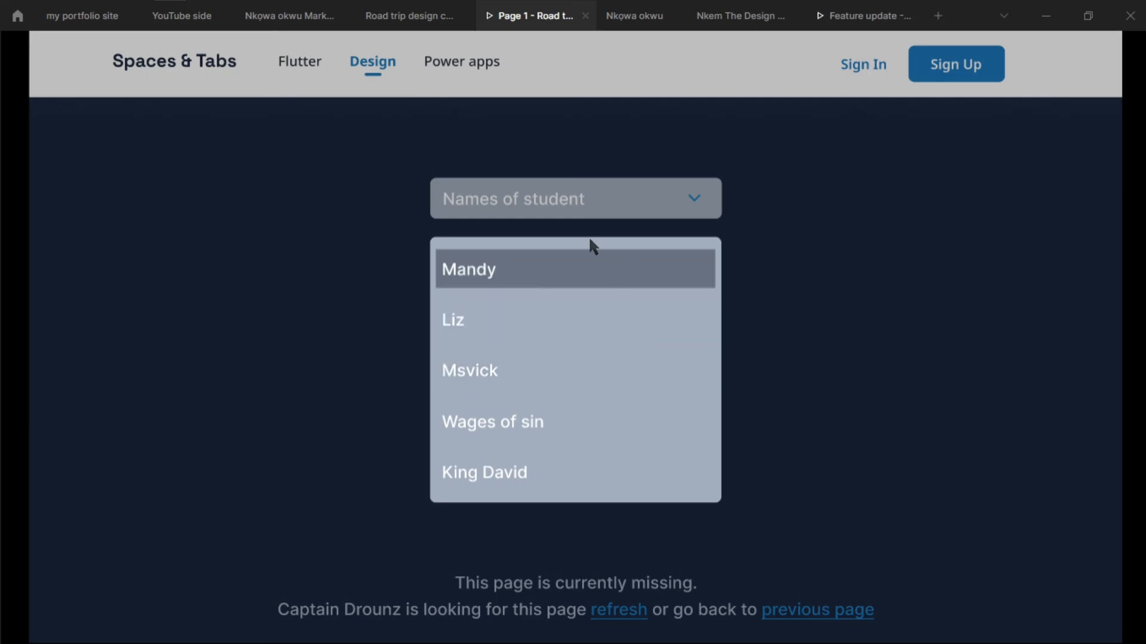
Examine Component 7's two variants beside Frame 1436, recheck the item hover in the preview and return to the design file
left_click(409, 15)
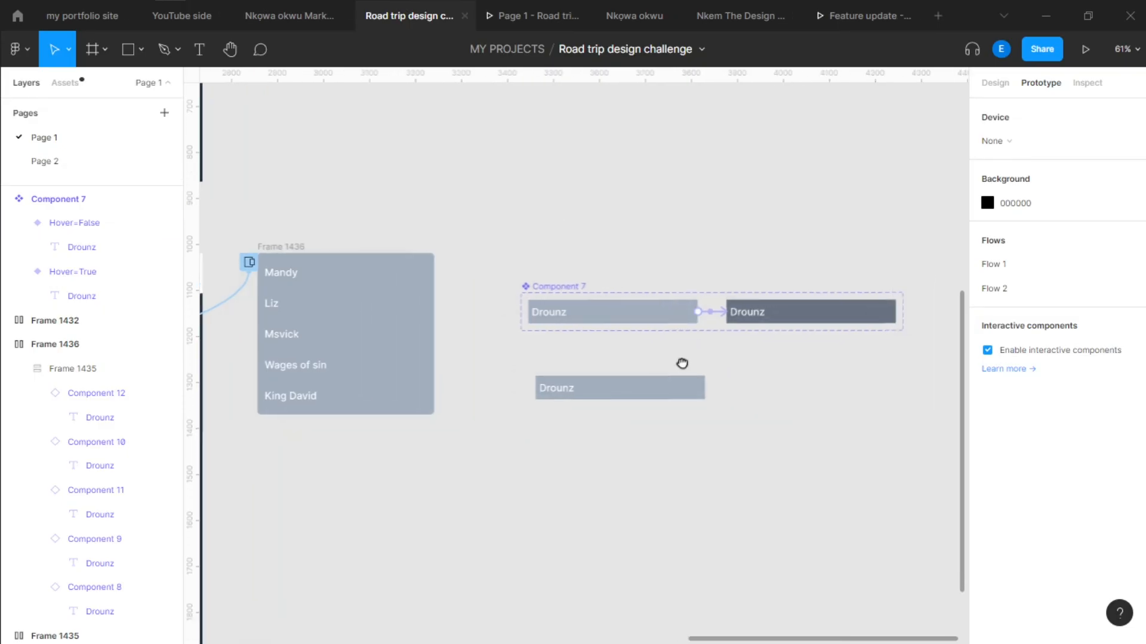
scroll(802, 330, "up", 3)
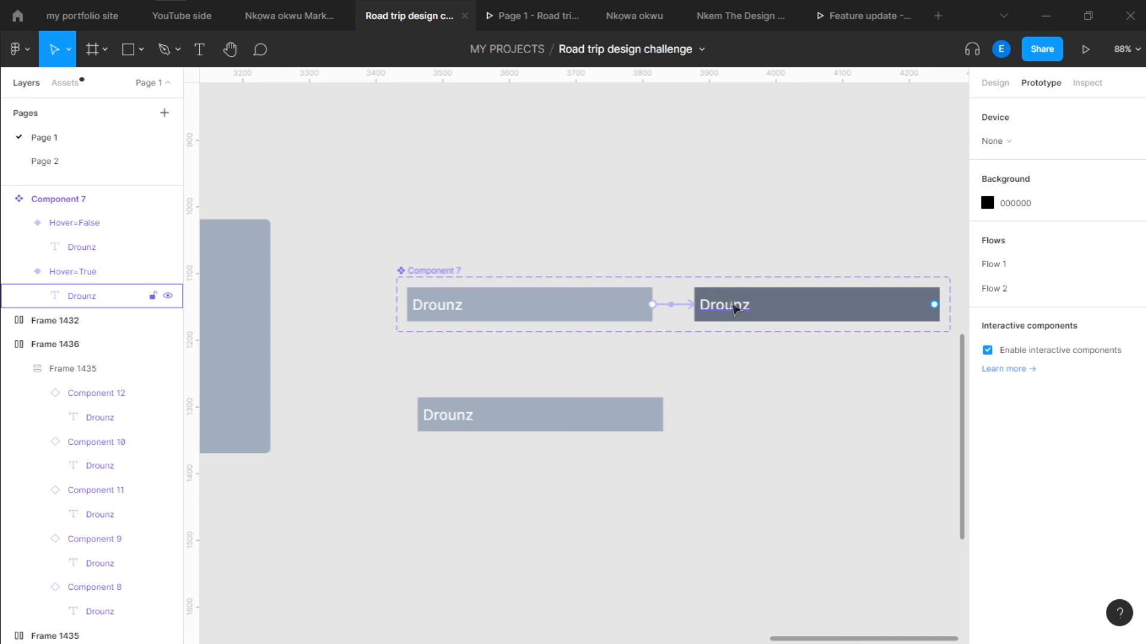
scroll(740, 308, "down", 3)
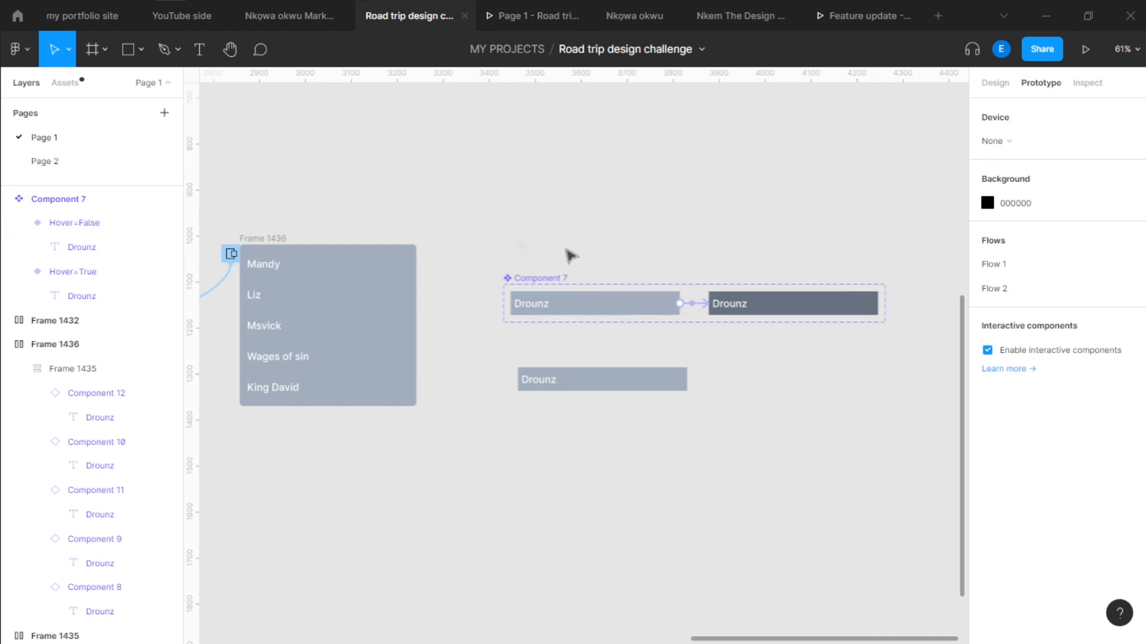
left_click_drag(527, 242, 591, 242)
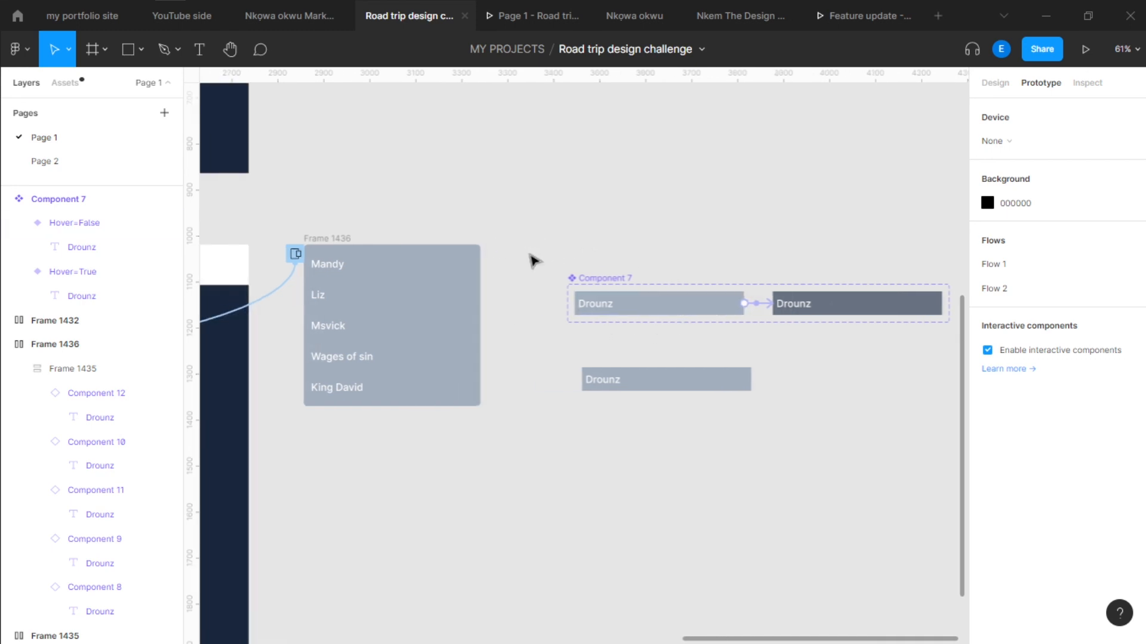
key("ctrl+Tab")
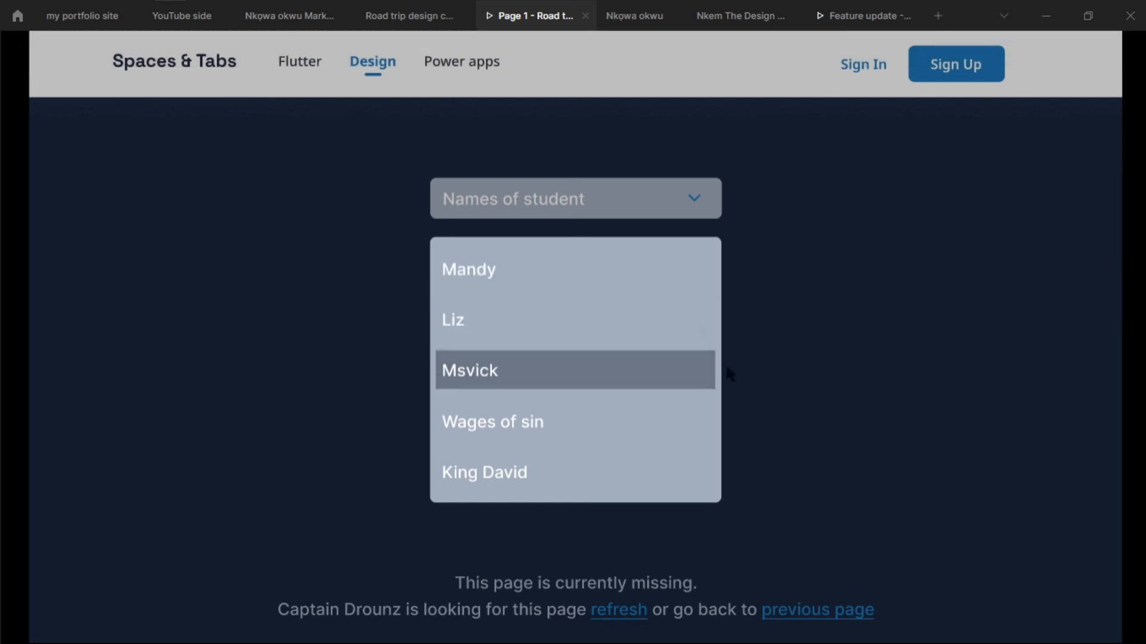
left_click(398, 21)
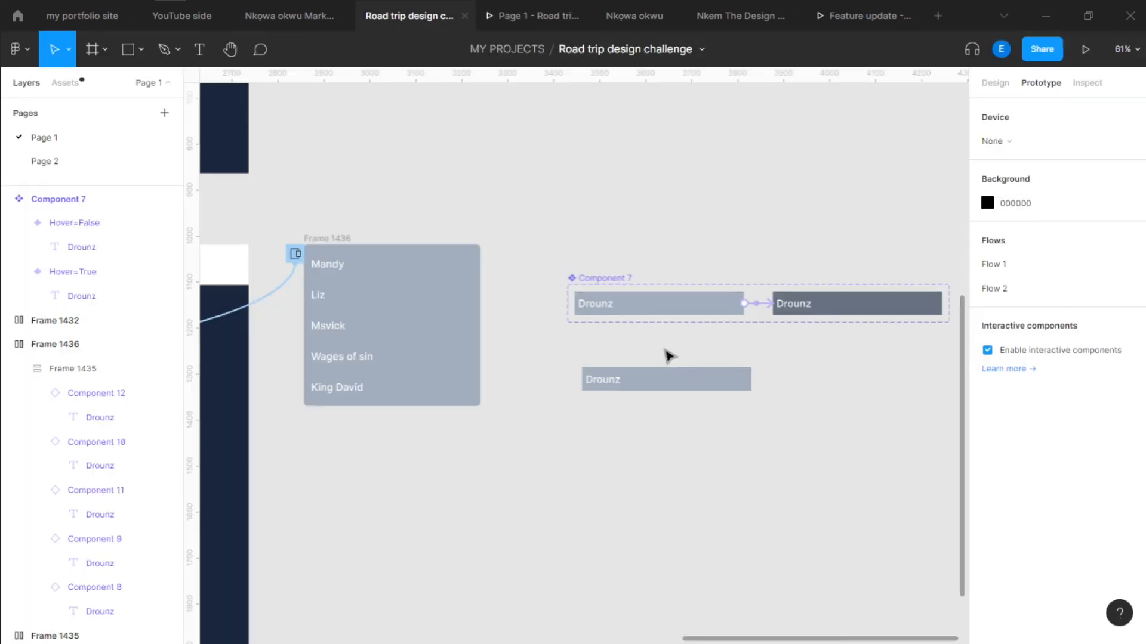